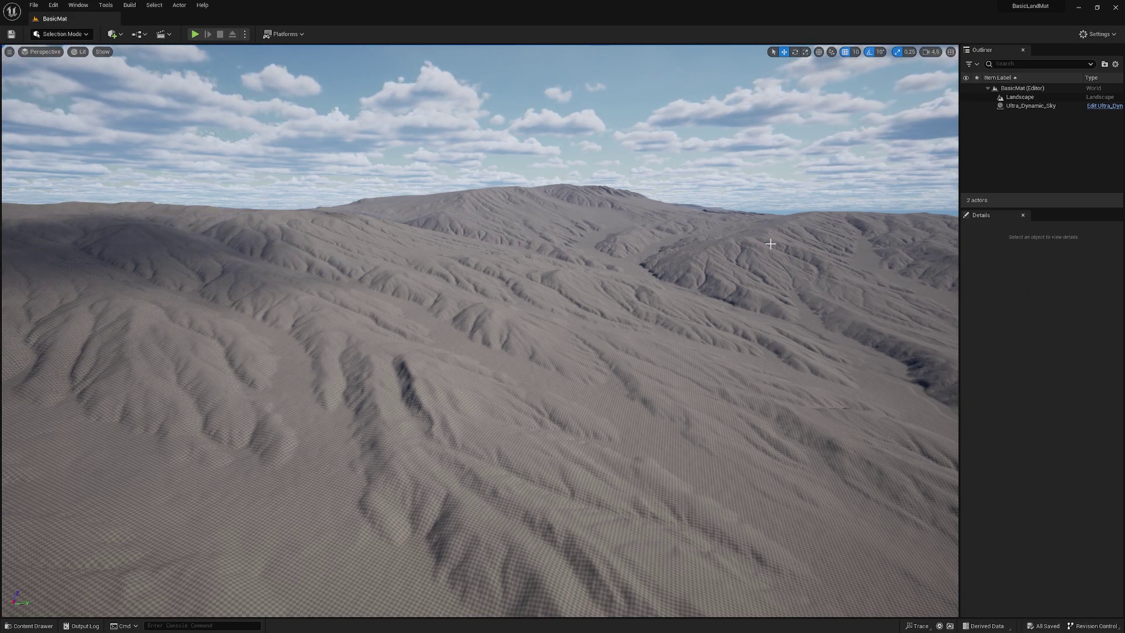
Step: Open Quixel Bridge, search it for "Mountain" and limit the results to Surfaces
left_click(120, 35)
left_click(136, 68)
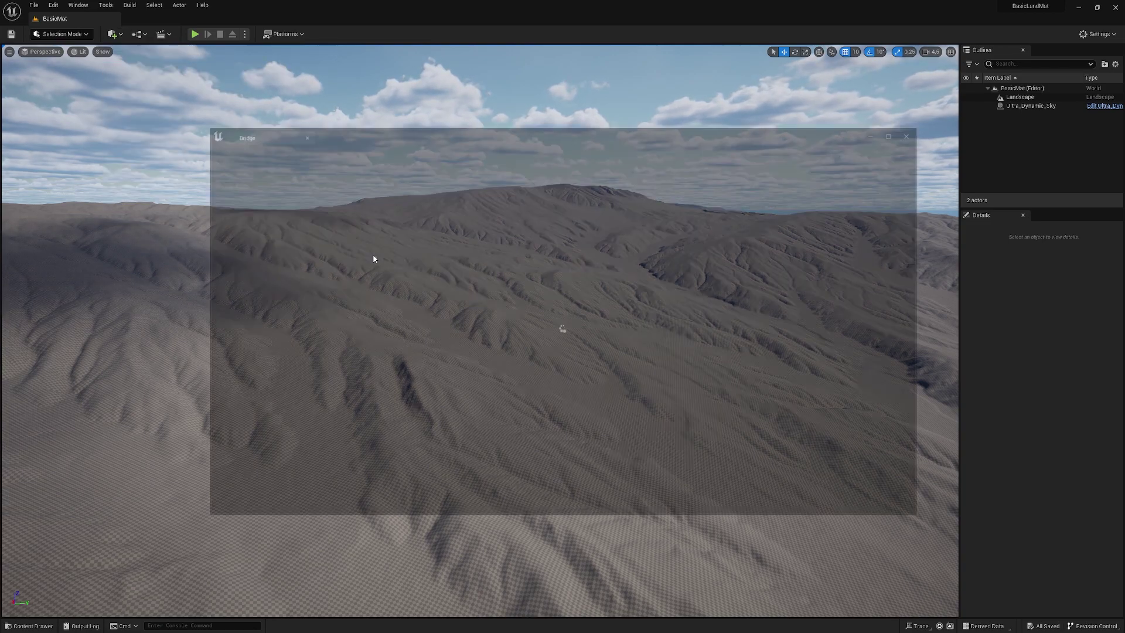
left_click(429, 159)
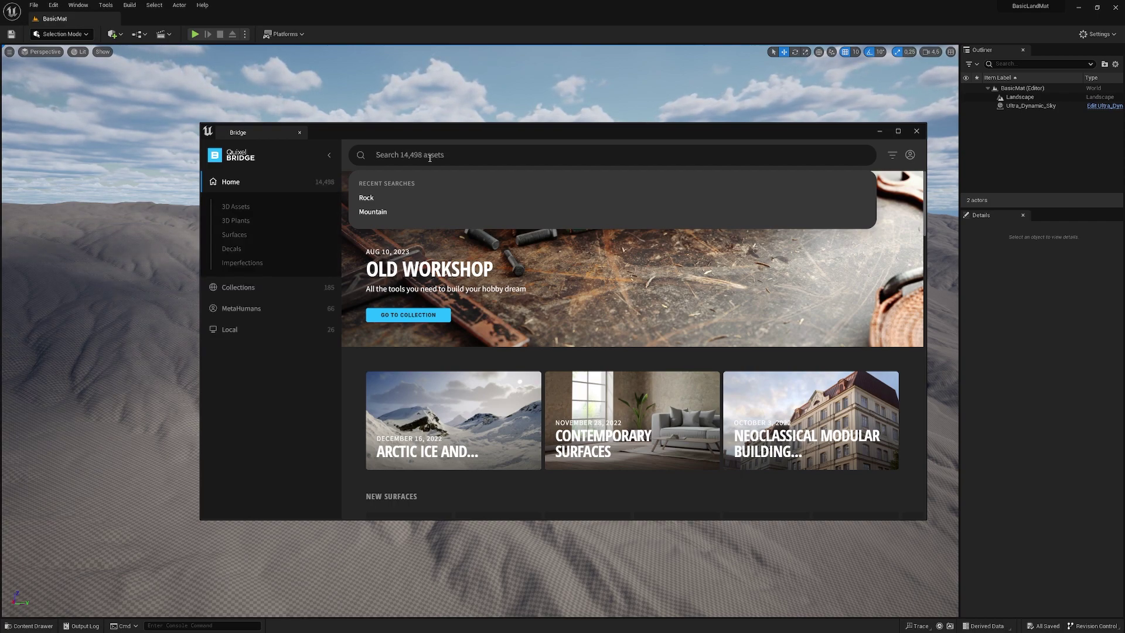
left_click(384, 213)
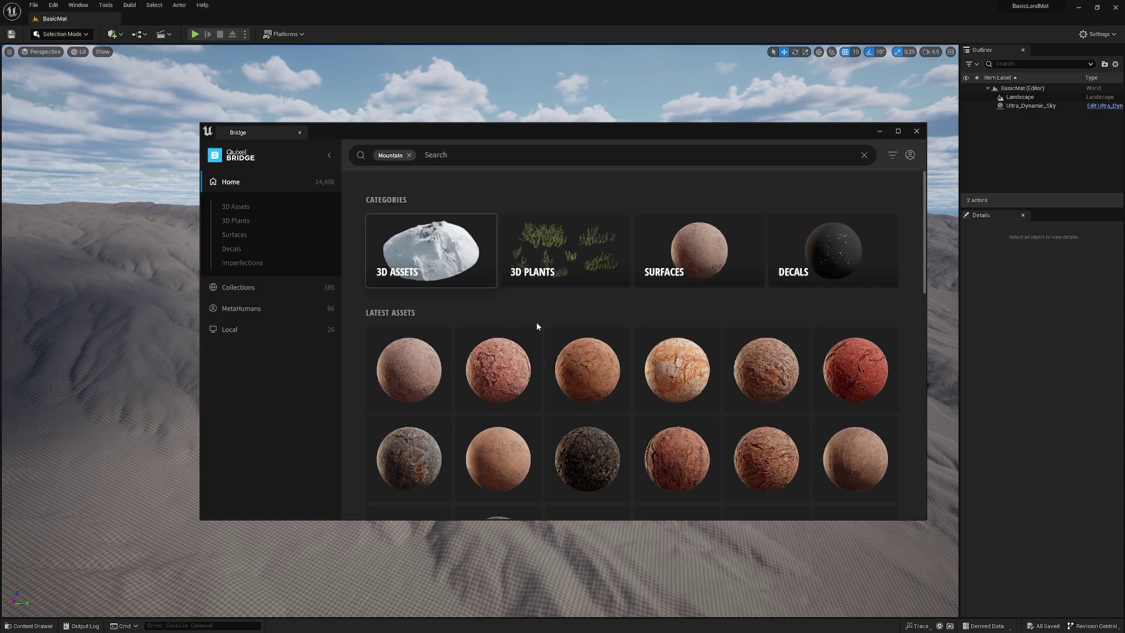
left_click(688, 276)
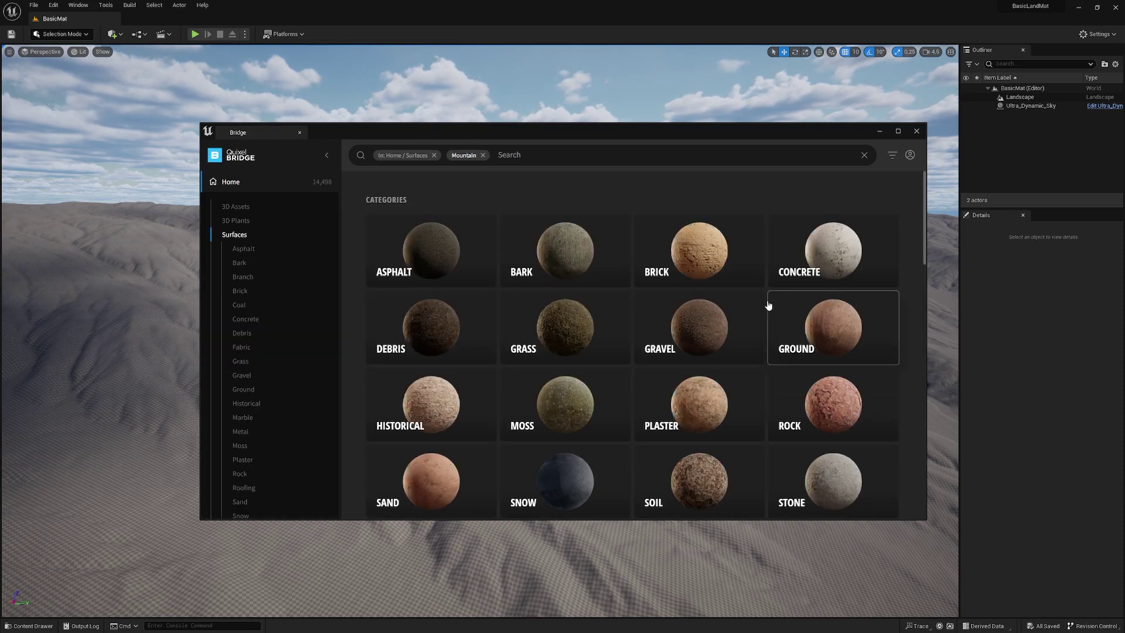
Step: Browse the mountain surfaces for a suitable ground texture and preview the Lichened Rock surface
scroll(501, 360, "down", 7)
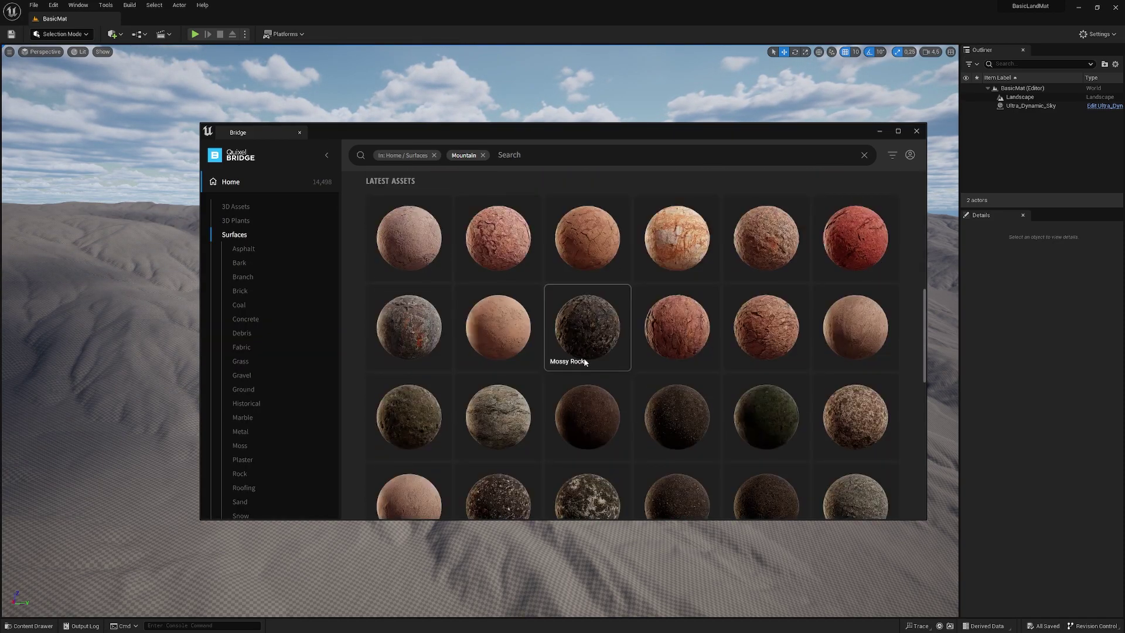
scroll(682, 392, "down", 2)
scroll(687, 401, "up", 5)
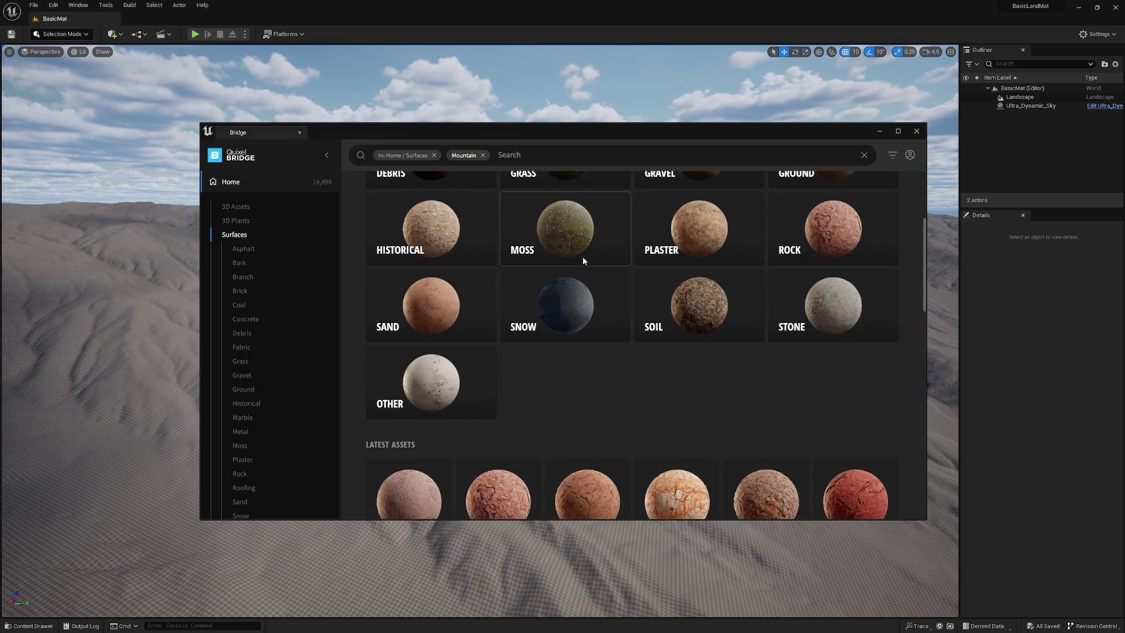
scroll(527, 299, "up", 3)
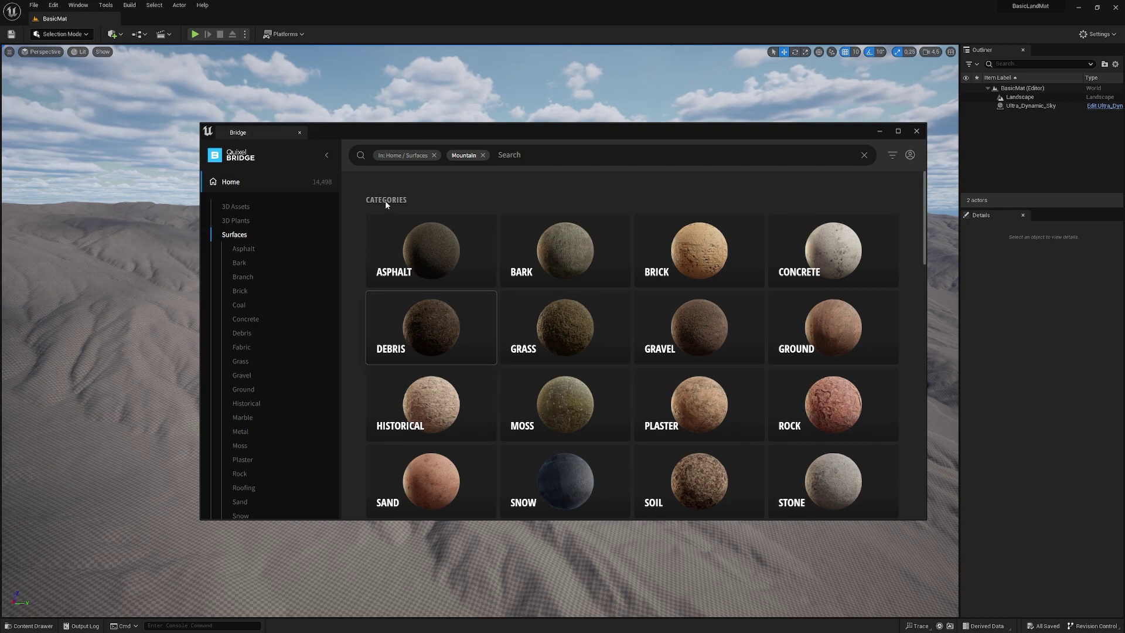
scroll(708, 349, "down", 8)
scroll(703, 358, "down", 3)
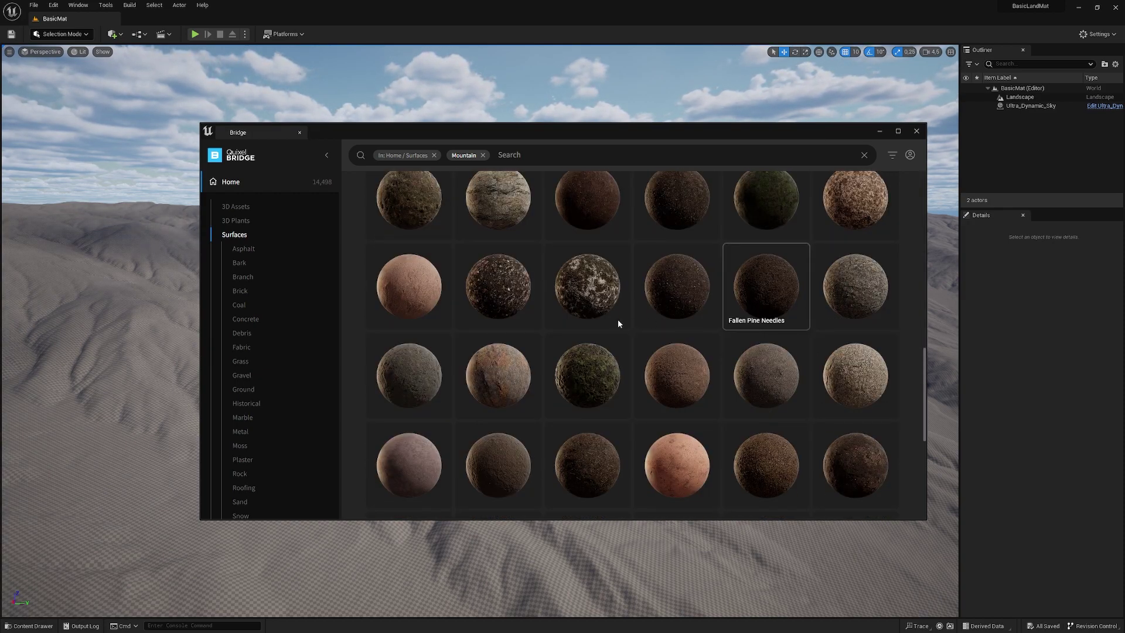
scroll(618, 318, "down", 2)
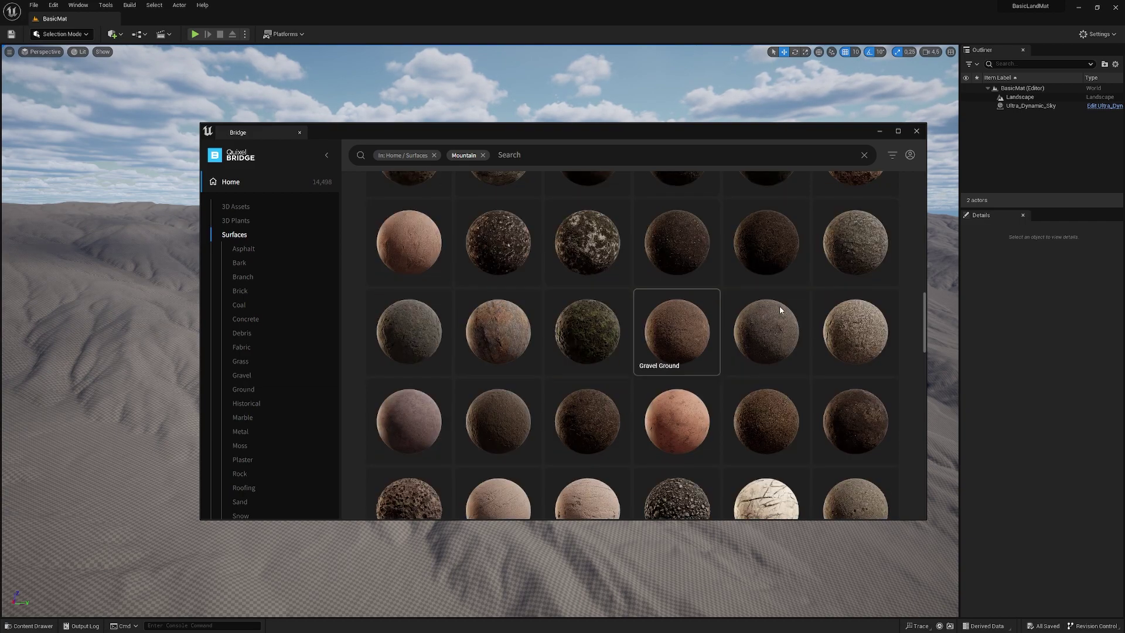
left_click(853, 248)
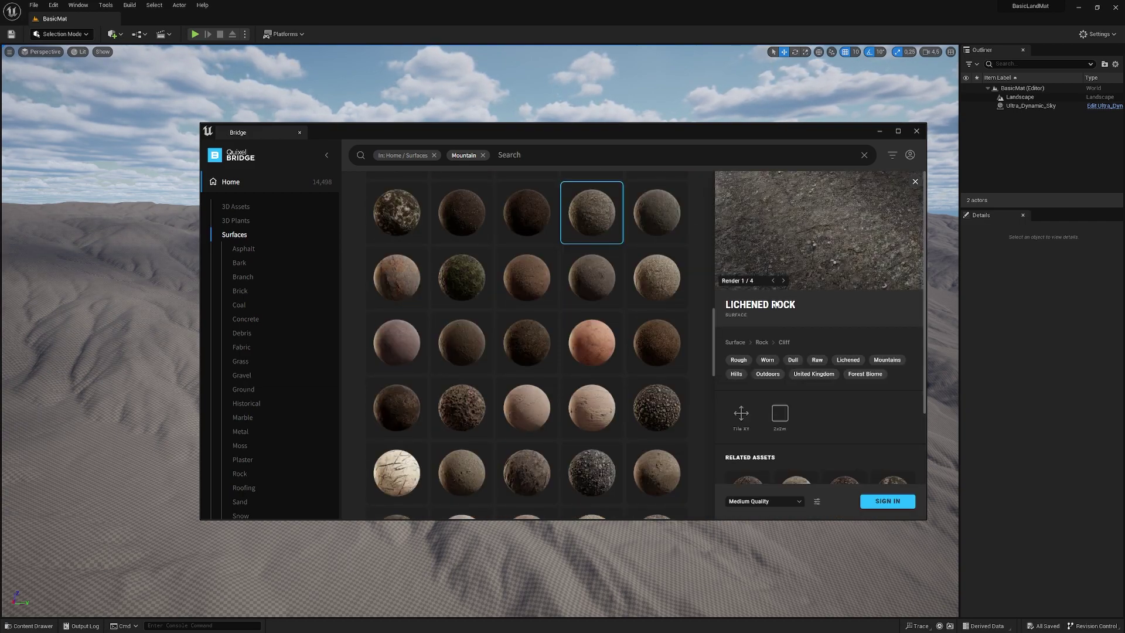
left_click(915, 182)
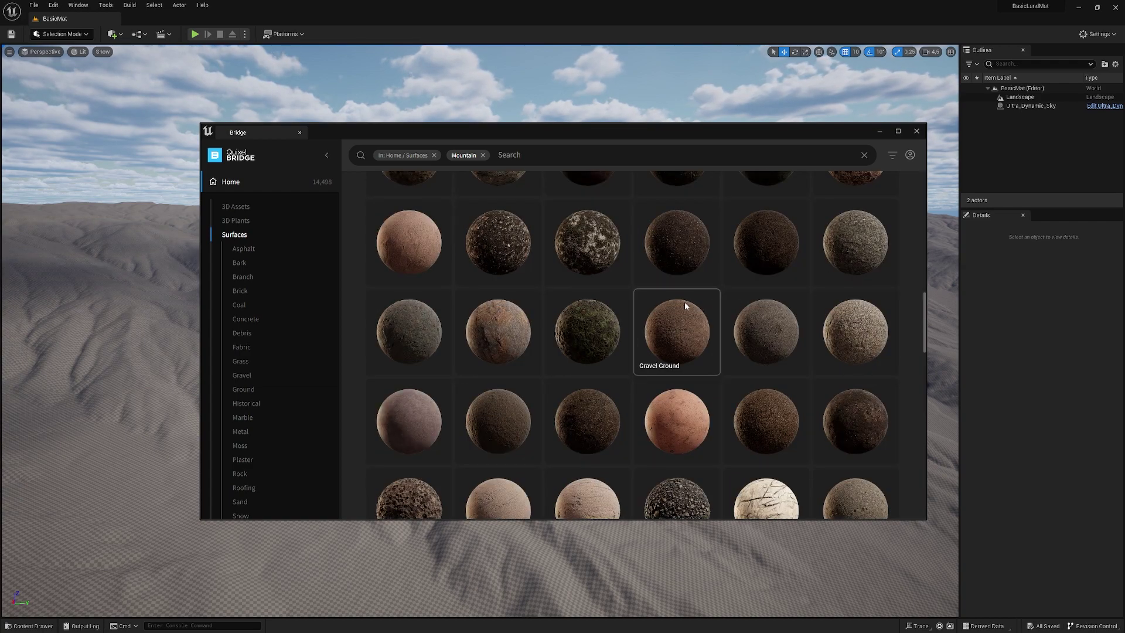
scroll(578, 329, "down", 1)
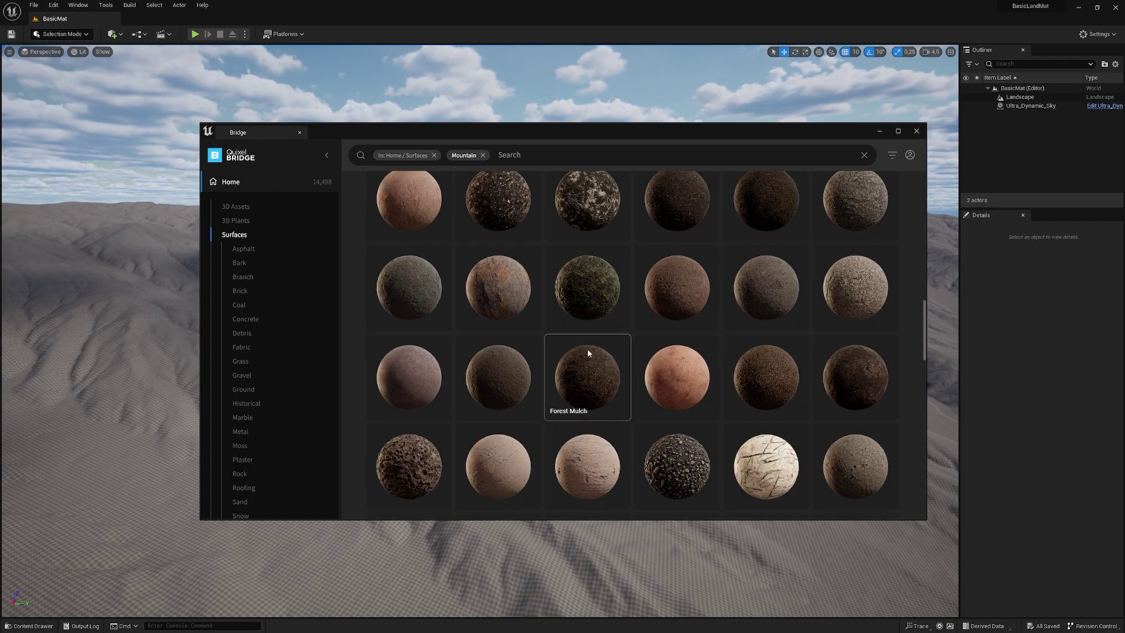
Step: Sign in to Bridge and download the Jagged Rock surface at Medium Quality
left_click(407, 284)
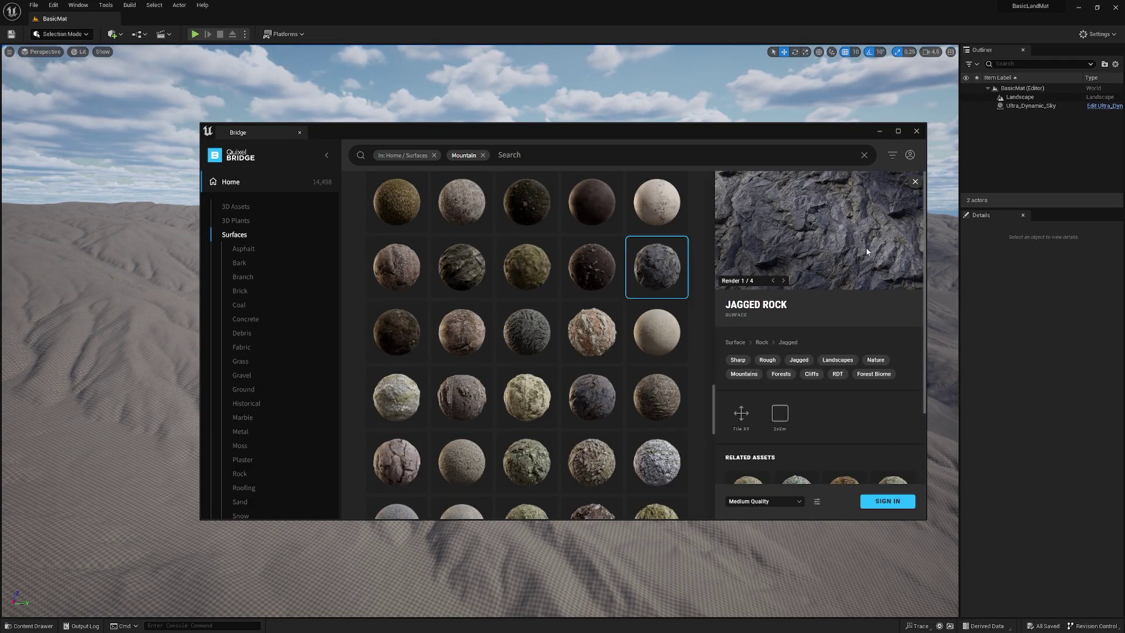
left_click(763, 503)
left_click(756, 463)
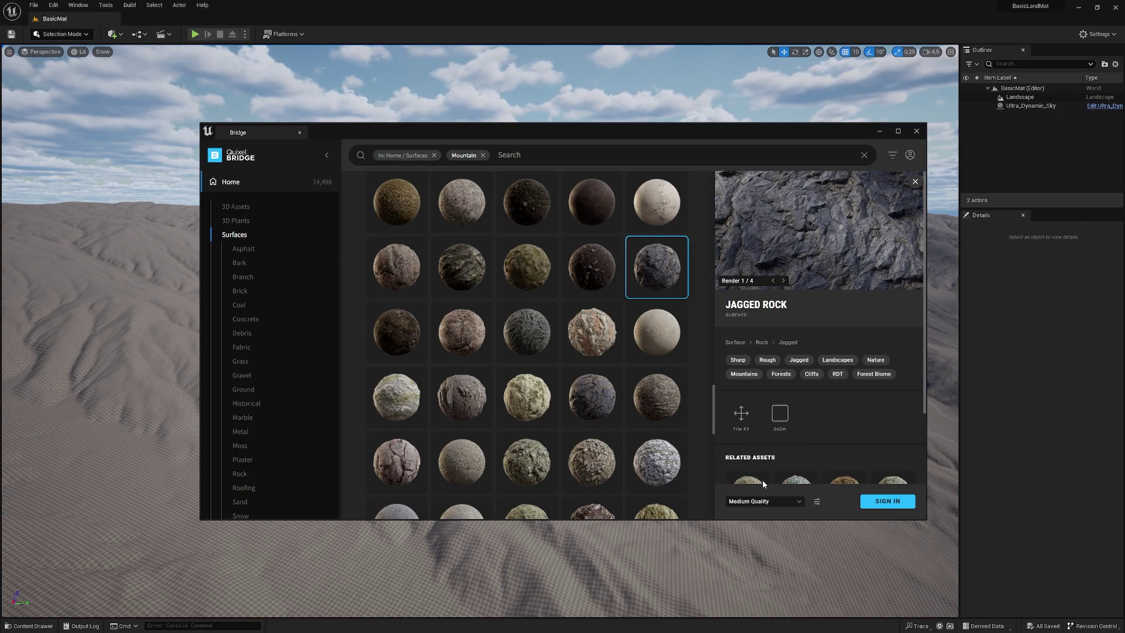
left_click(888, 503)
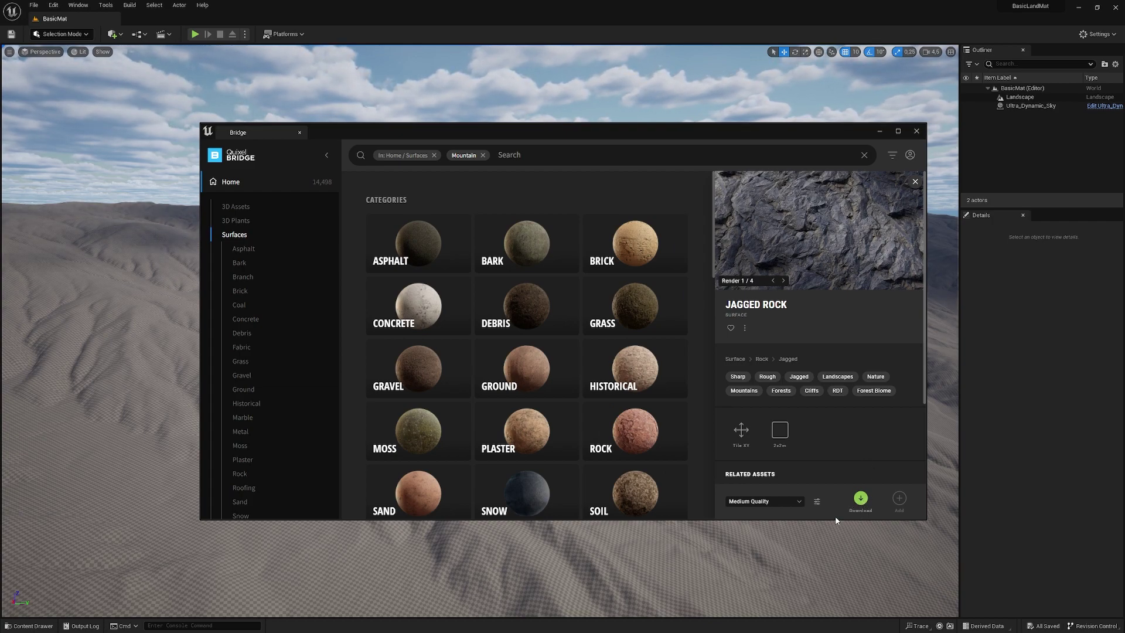
left_click(860, 498)
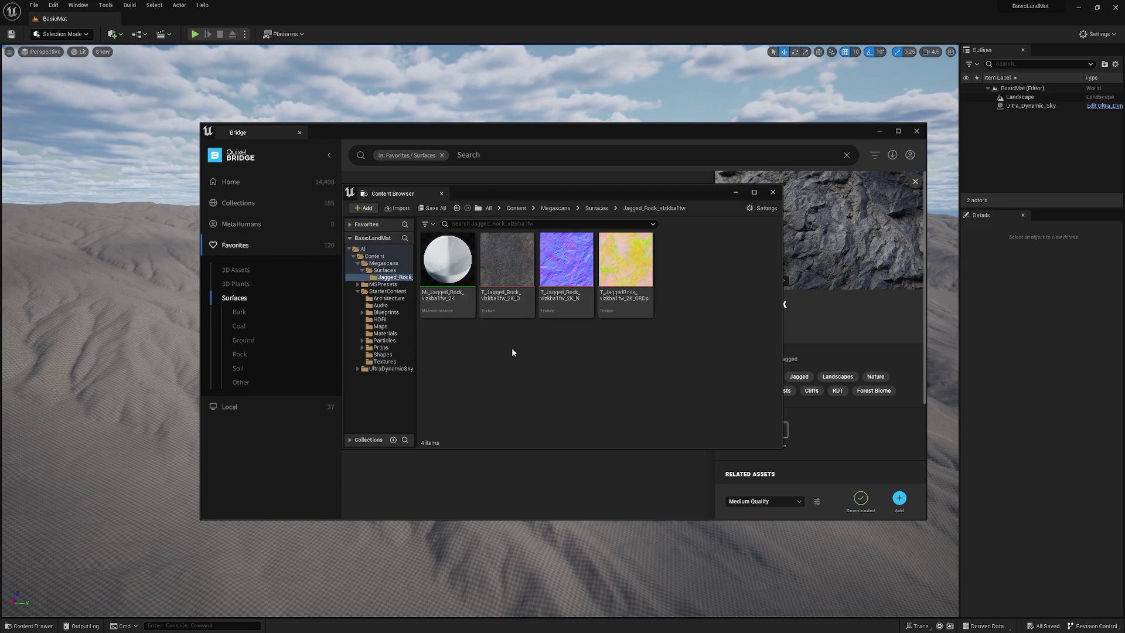
Step: Inspect the imported Jagged Rock textures and the surface folders stored under Megascans
left_click(507, 275)
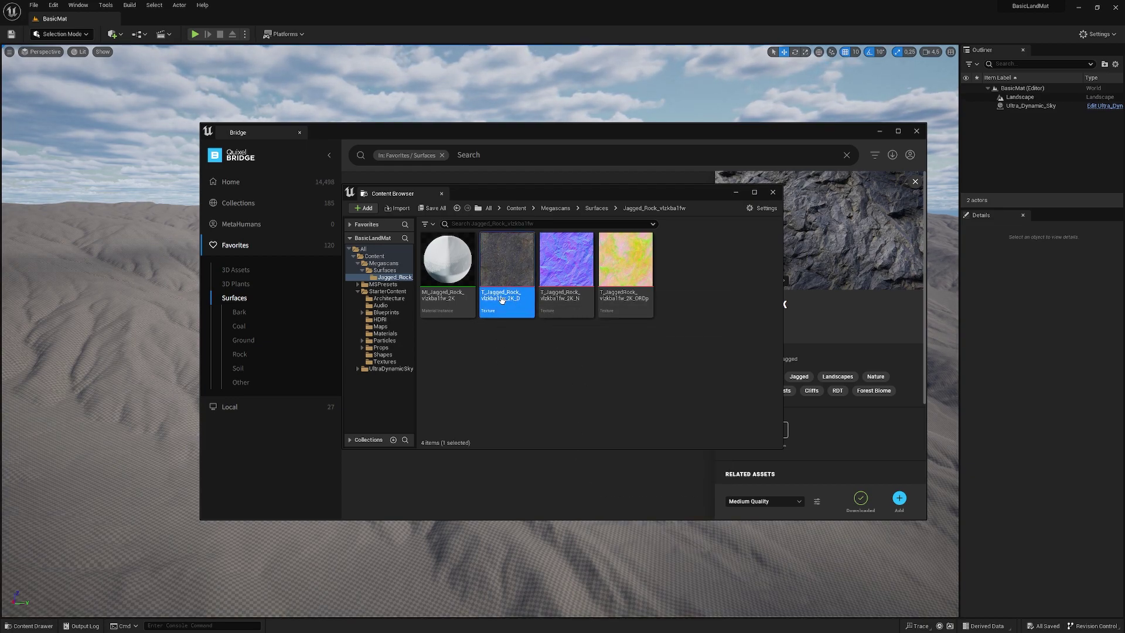
mouse_move(621, 295)
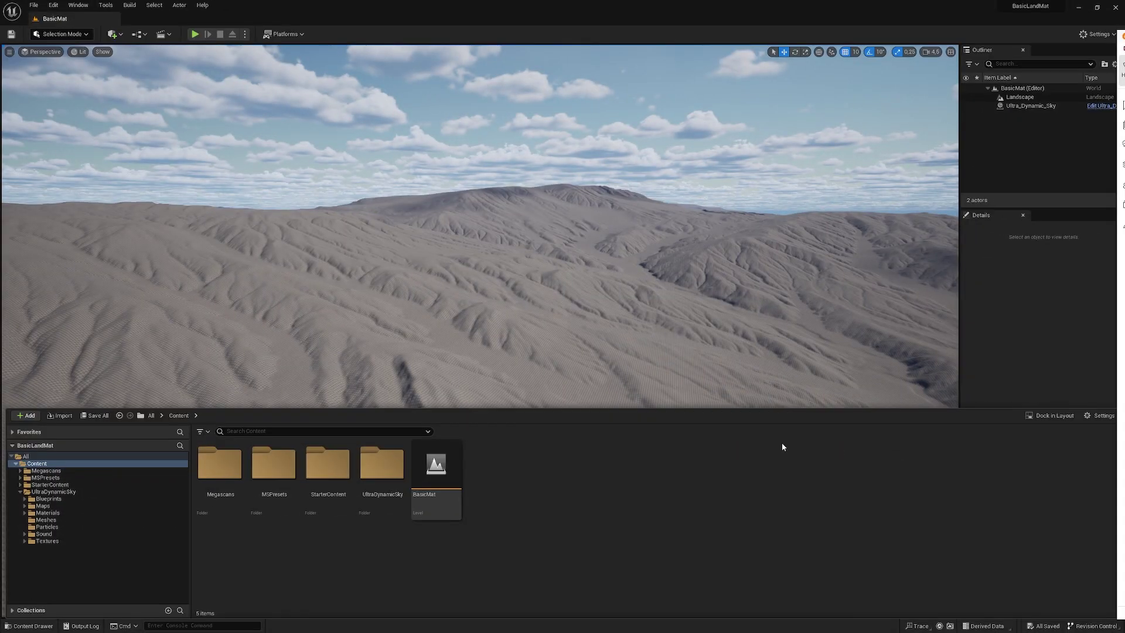
double_click(224, 478)
double_click(225, 478)
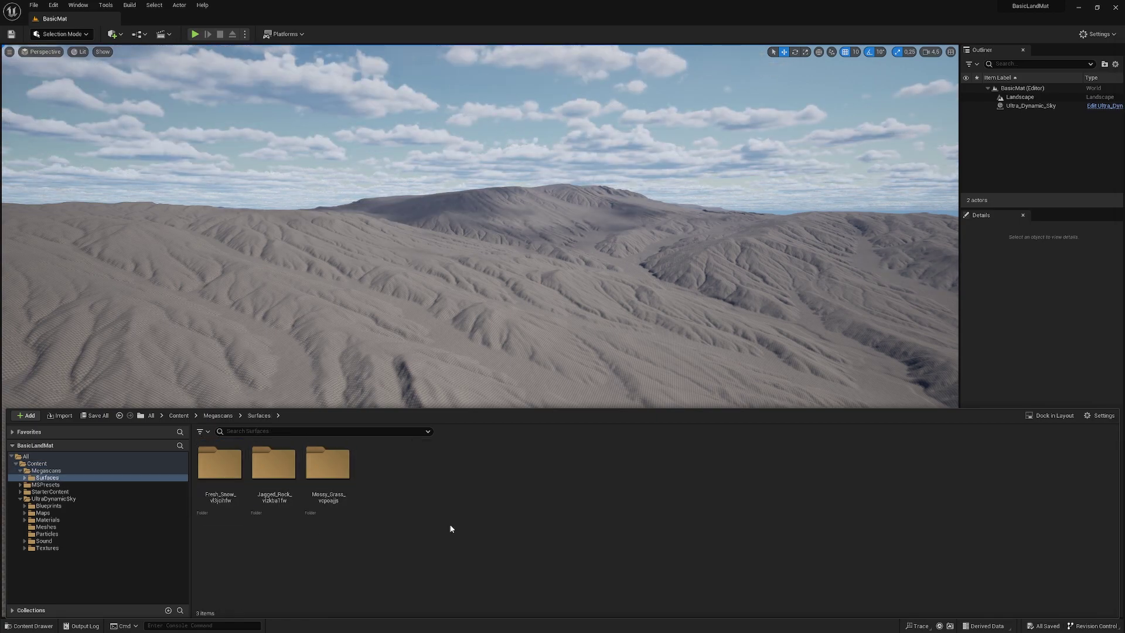
Step: Create a new material named Landscape in the Content folder
key("alt+Left")
key("alt+Left")
left_click(565, 498)
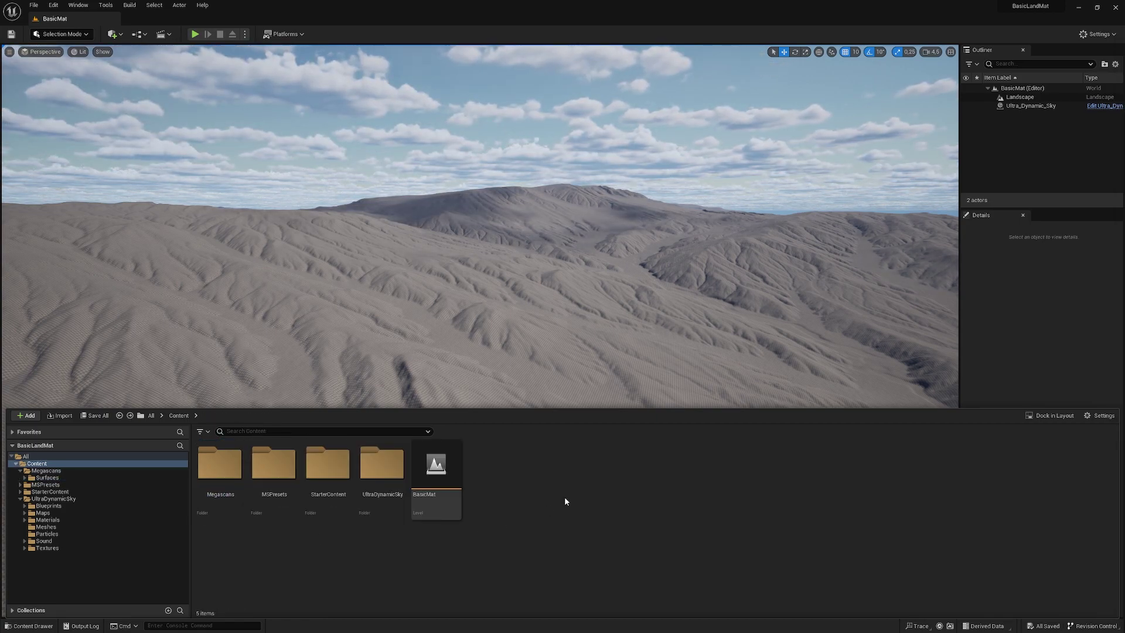
right_click(566, 501)
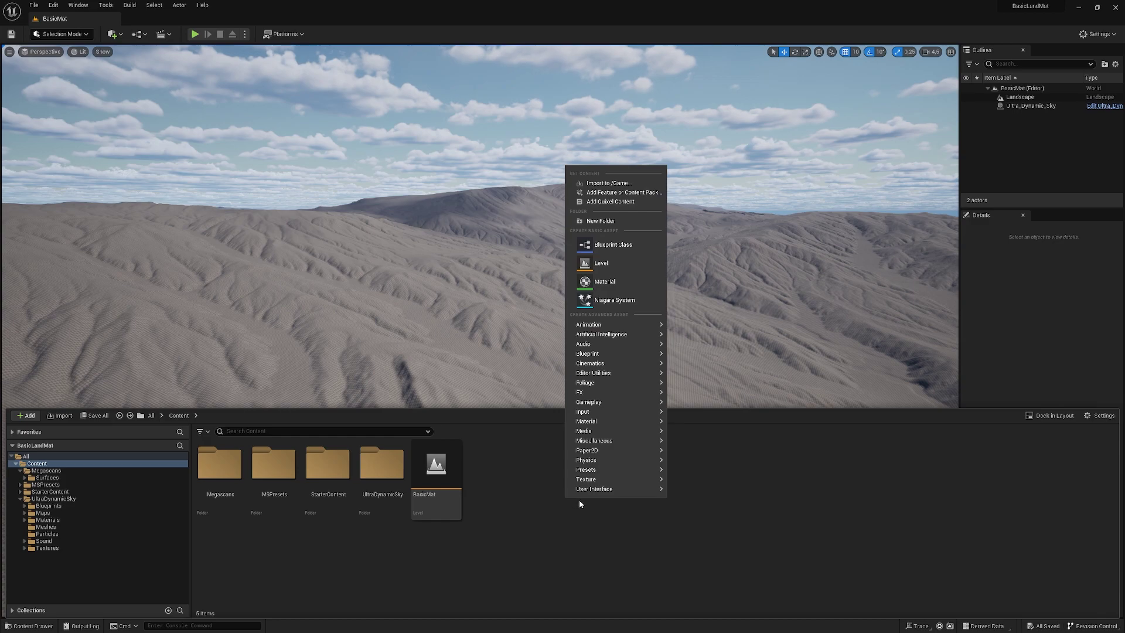
left_click(629, 281)
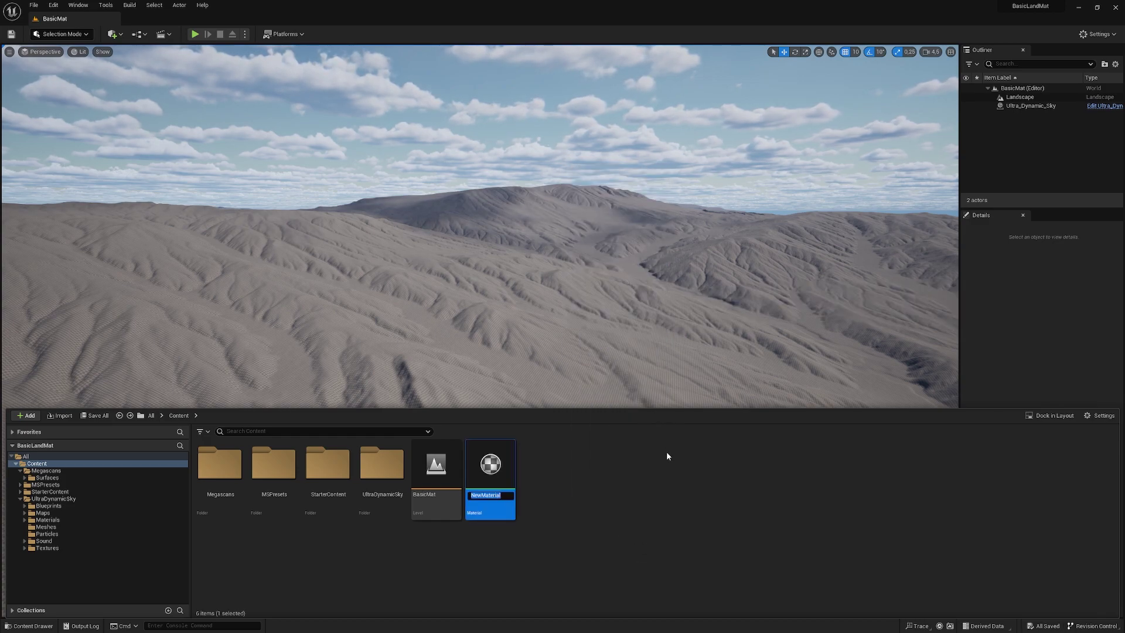
type("Ladsc")
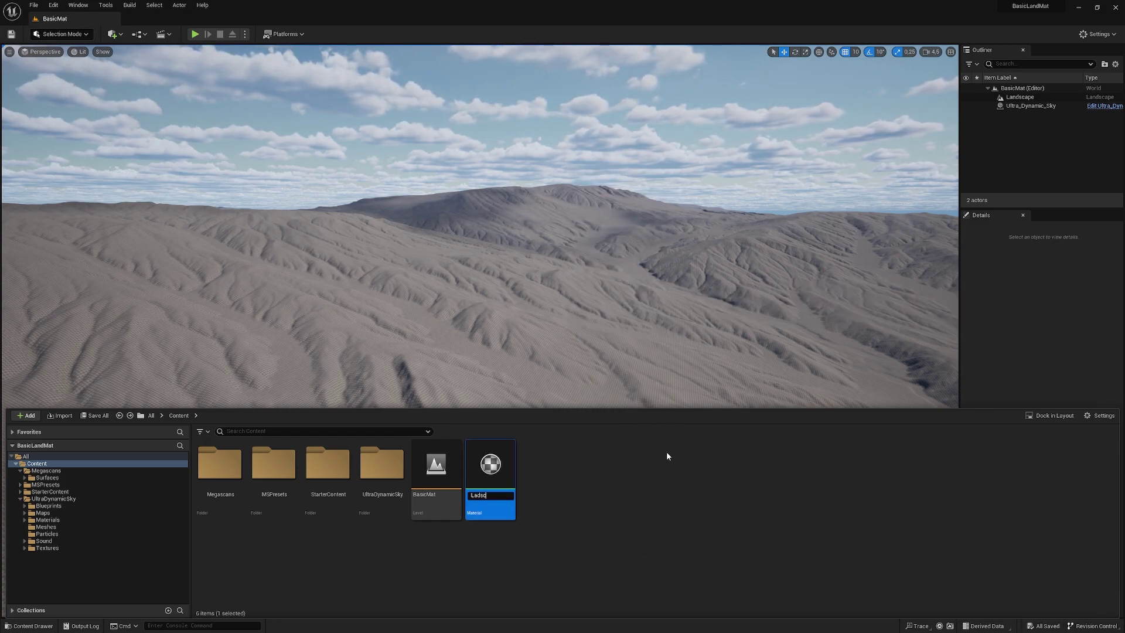
key("BackSpace")
key("BackSpace")
key("BackSpace")
type("ndscape")
key("Return")
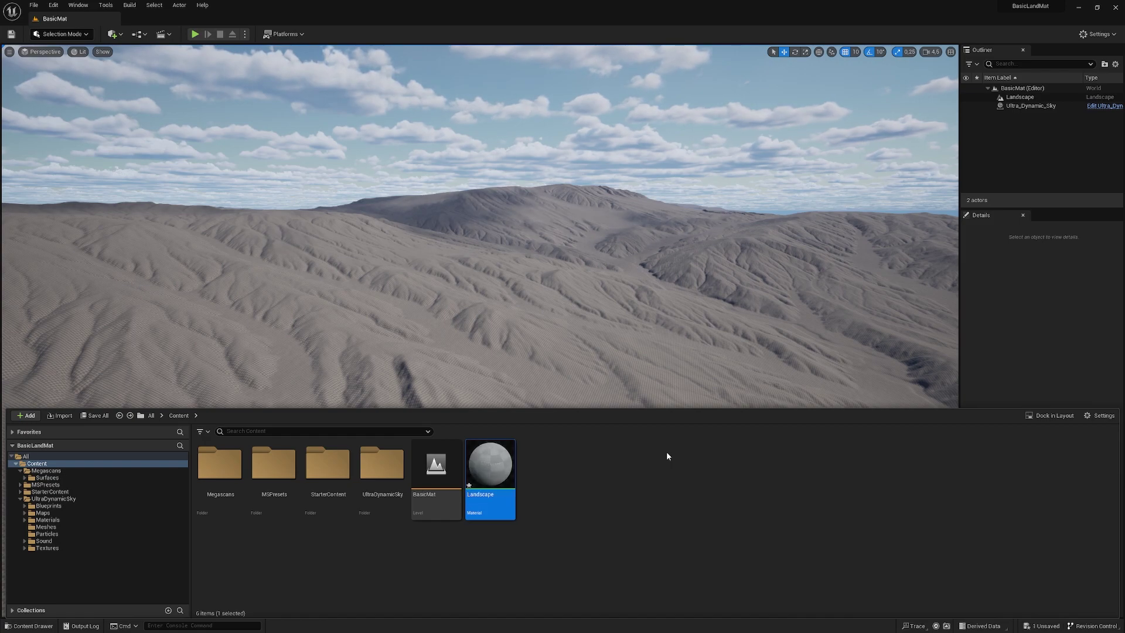
Step: Open the Landscape material and arrange its editor window above the main editor's content drawer
double_click(507, 455)
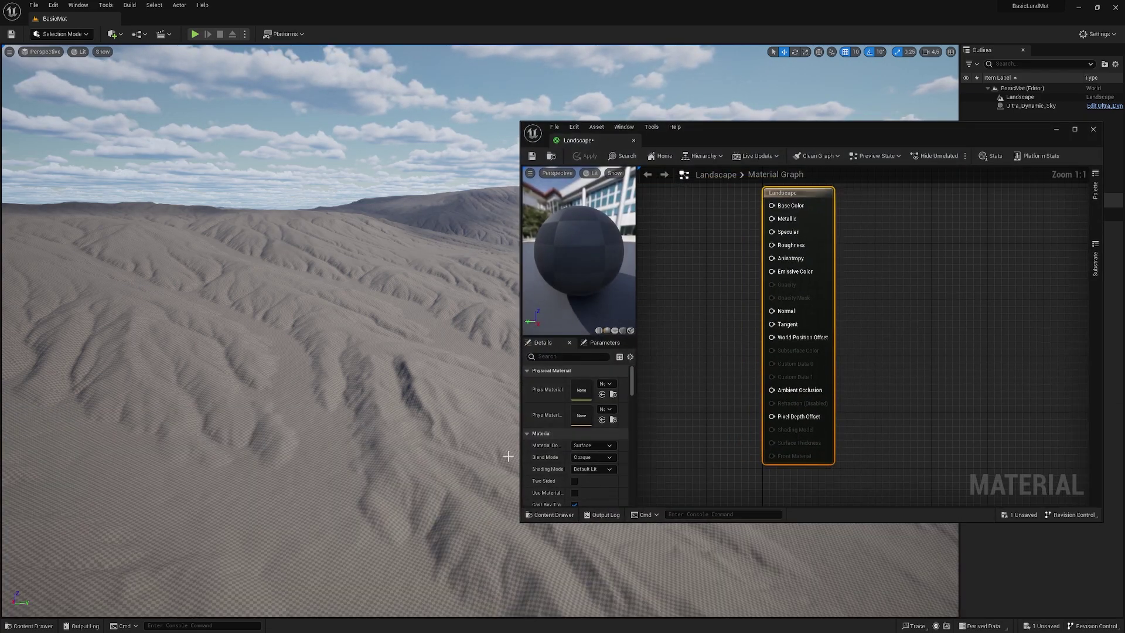
key("ctrl+space")
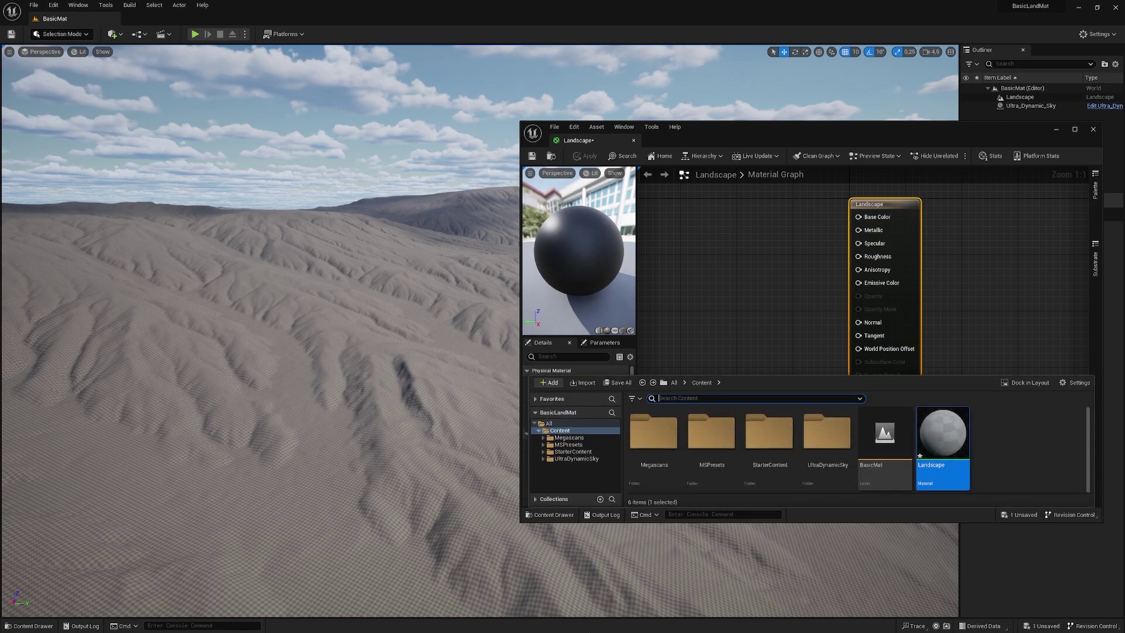
key("ctrl+space")
left_click(548, 614)
key("ctrl+space")
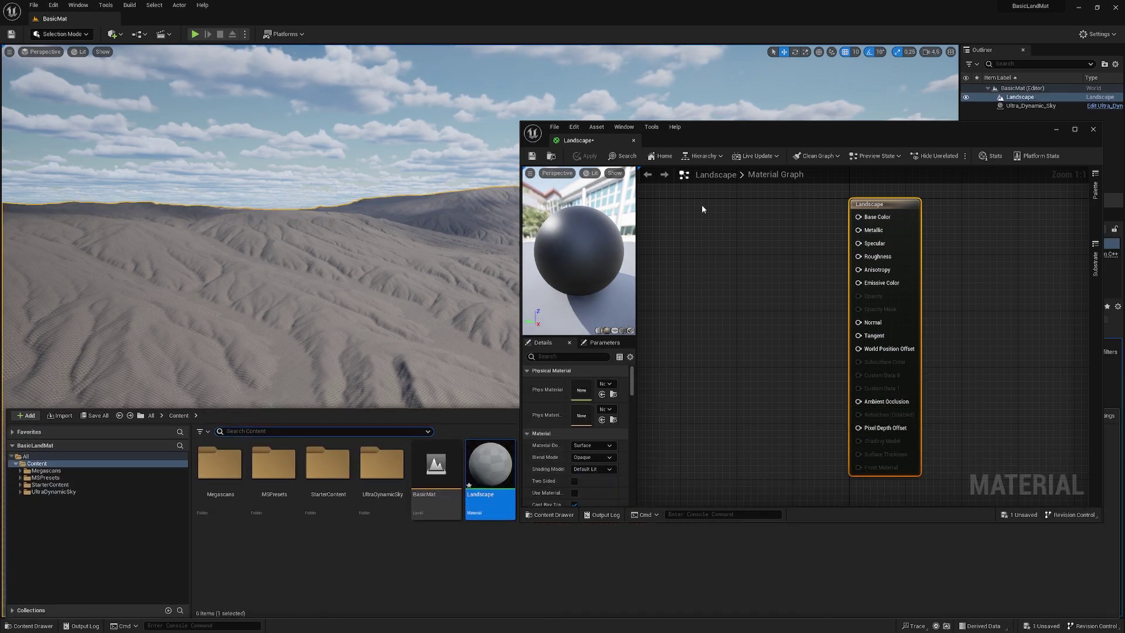
left_click_drag(732, 128, 731, 125)
left_click_drag(731, 126, 722, 57)
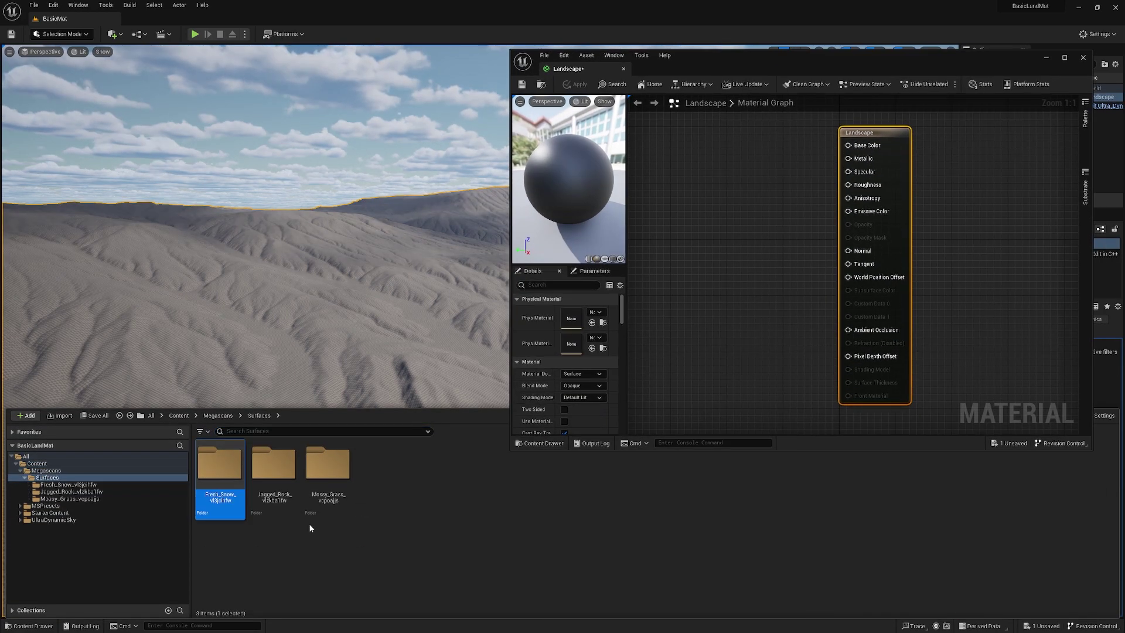
Step: Add the three Jagged Rock textures (D, N and ORDp) to the Landscape material graph as texture samples
left_click(323, 489)
double_click(286, 494)
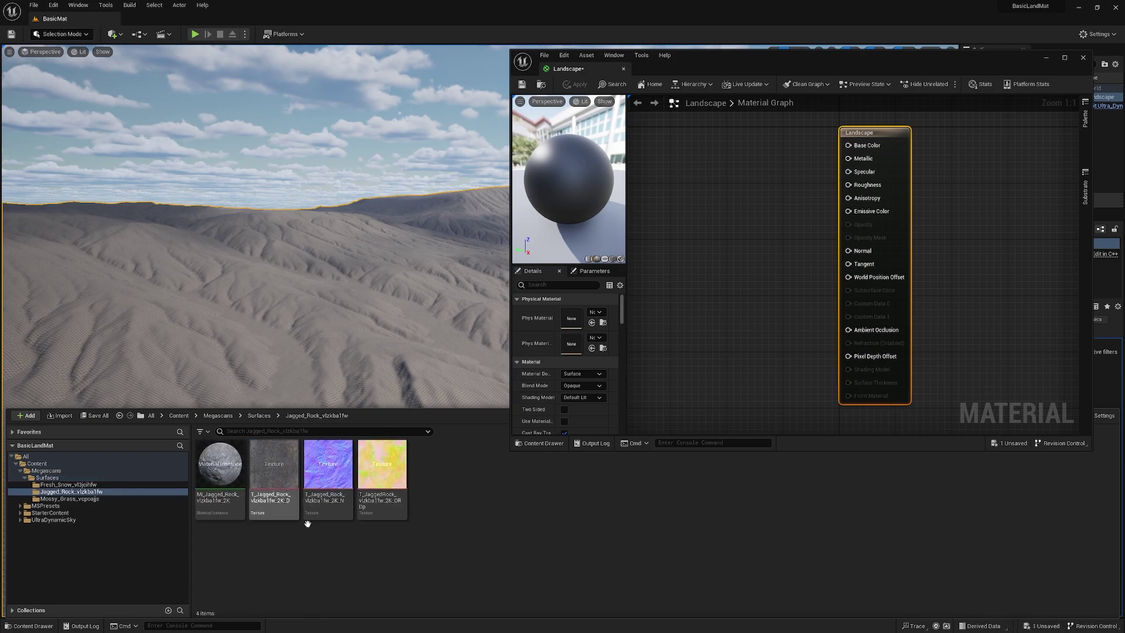
left_click(386, 494)
left_click(274, 474, "shift")
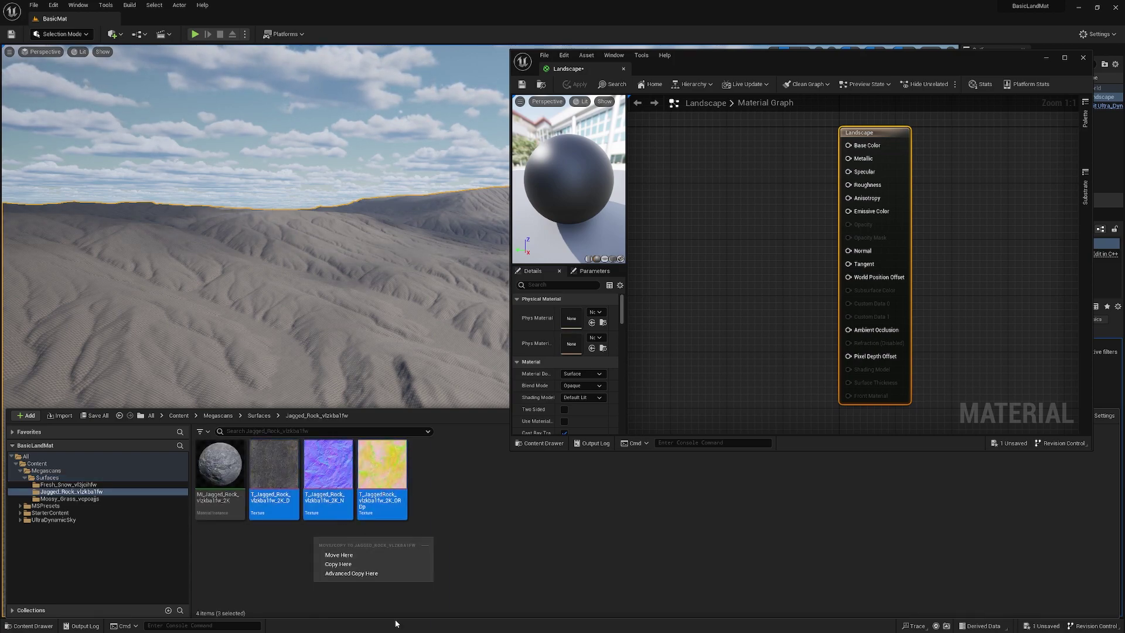
left_click_drag(328, 469, 689, 206)
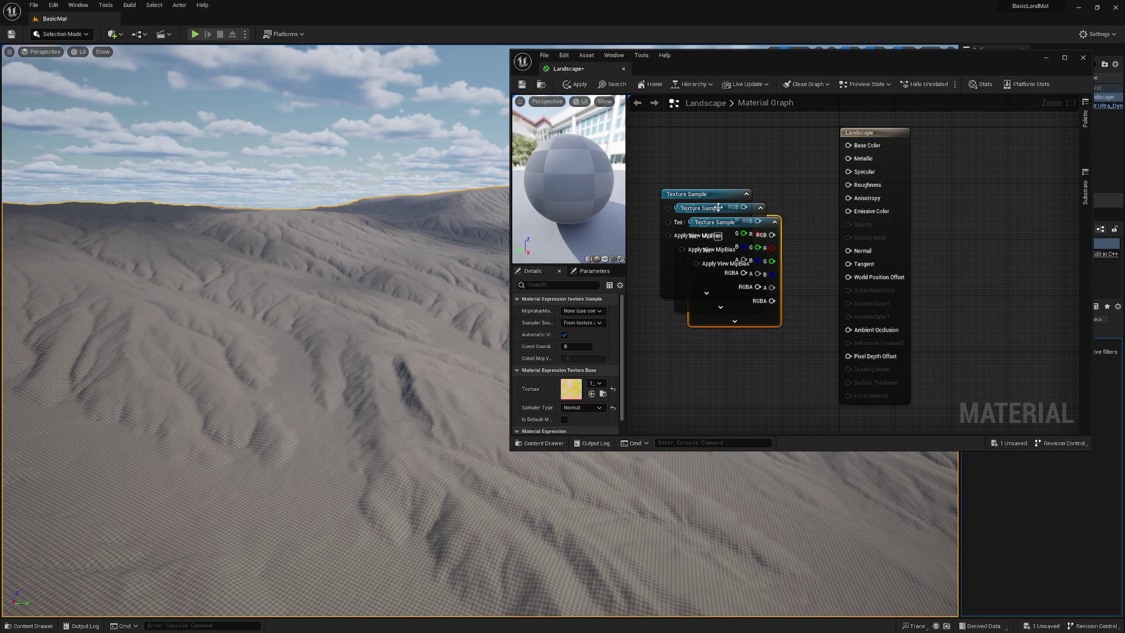
Step: Spread the three overlapping texture samples into a column beside the Landscape output node, with the ORDp sample first
left_click(771, 178)
right_click_drag(772, 179, 800, 197)
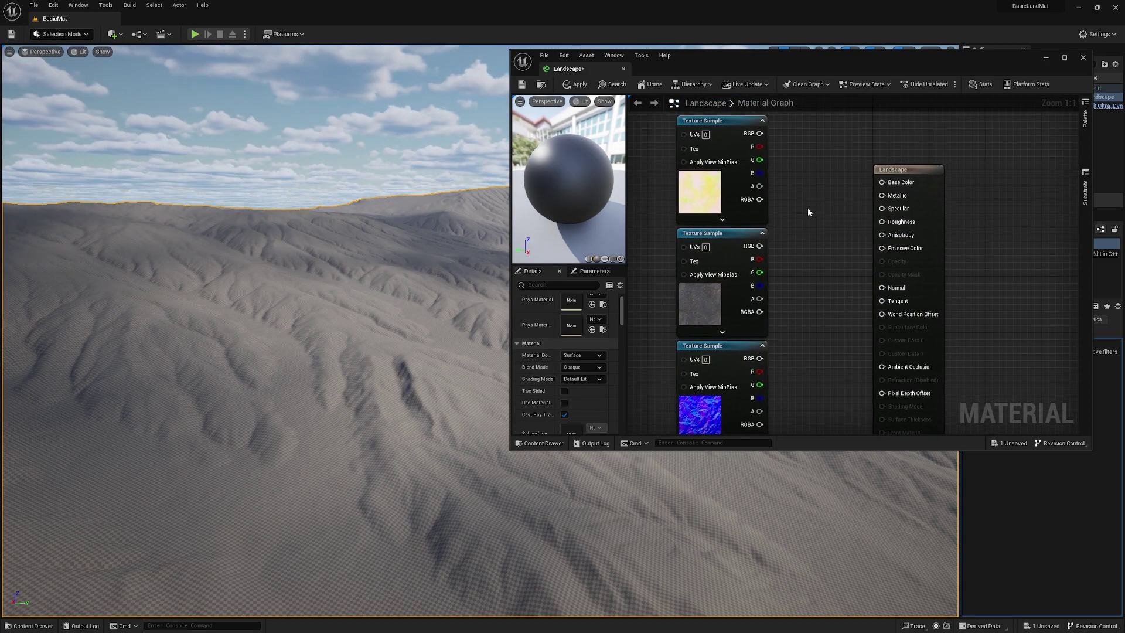
scroll(806, 225, "down", 1)
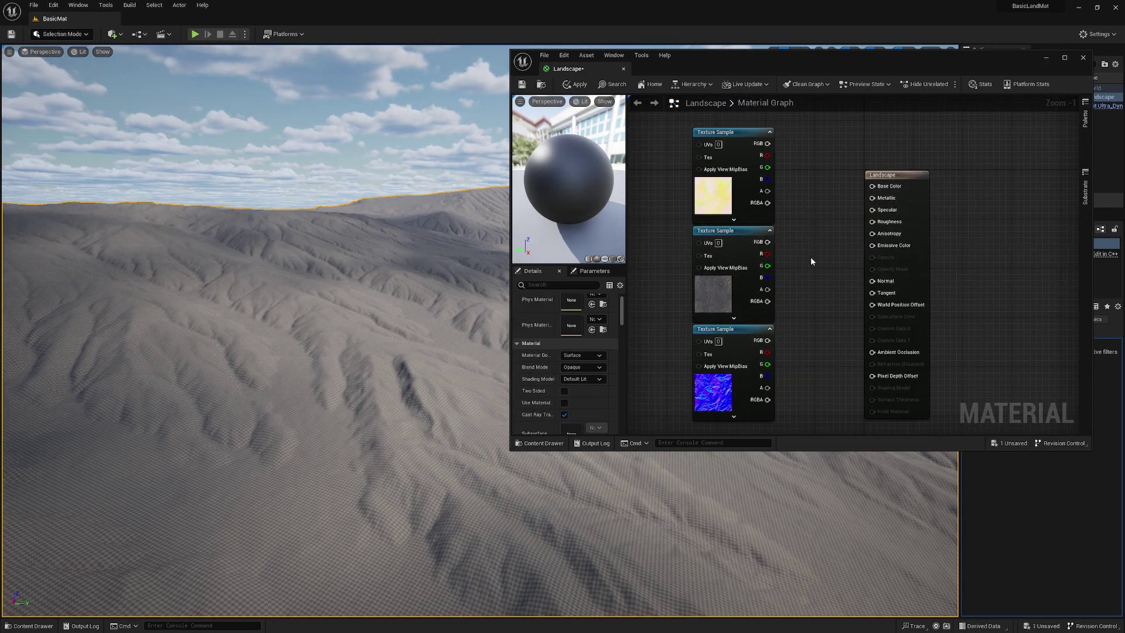
Step: Set the Sampler Source of all three Jagged Rock texture samples to Shared: Wrap
left_click(719, 132)
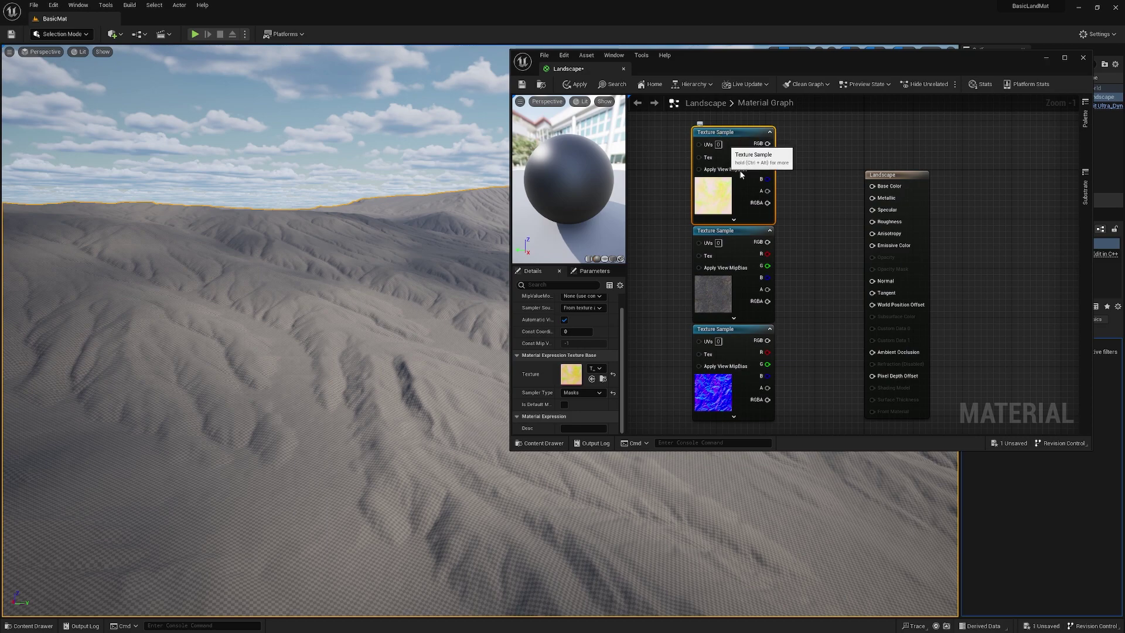
left_click(582, 307)
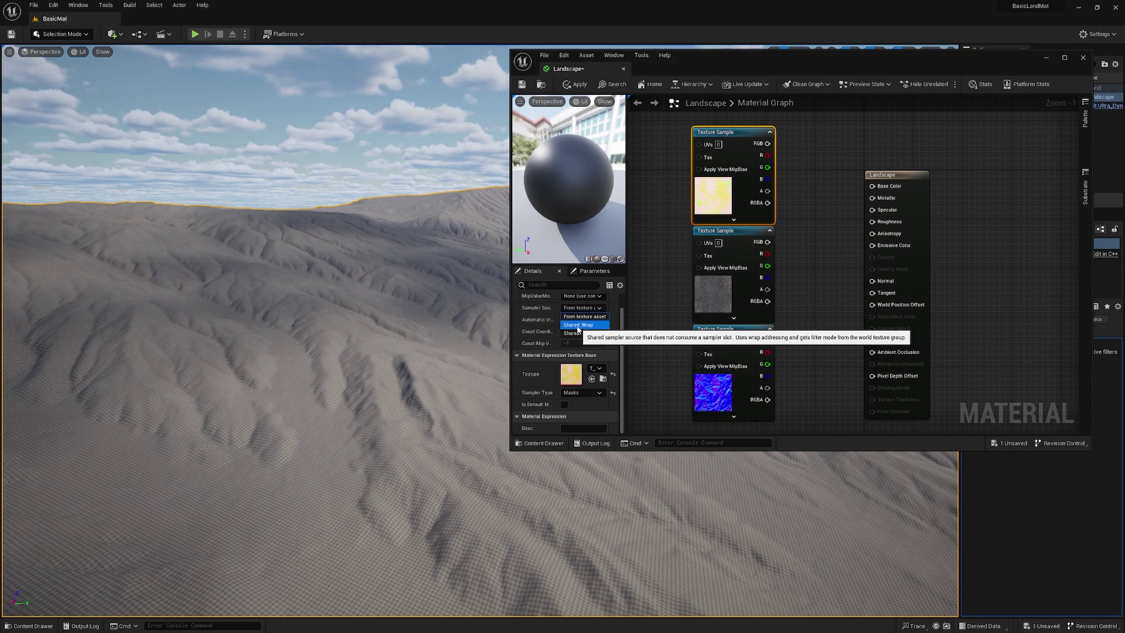
left_click(577, 324)
left_click(735, 261)
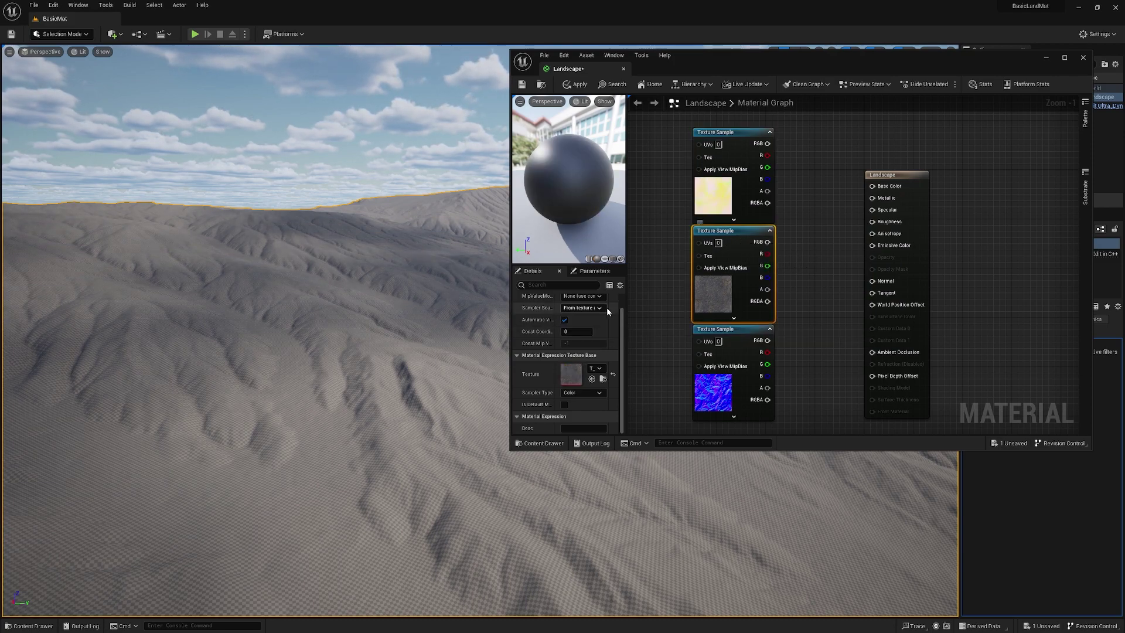
left_click(589, 308)
left_click(577, 325)
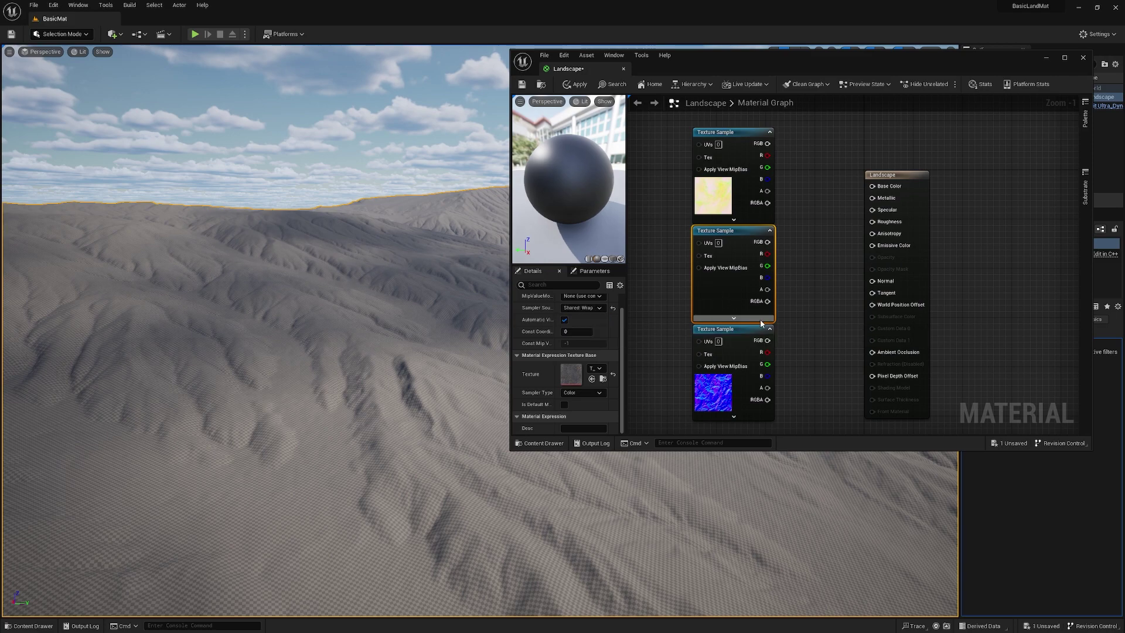
left_click(736, 343)
left_click(582, 308)
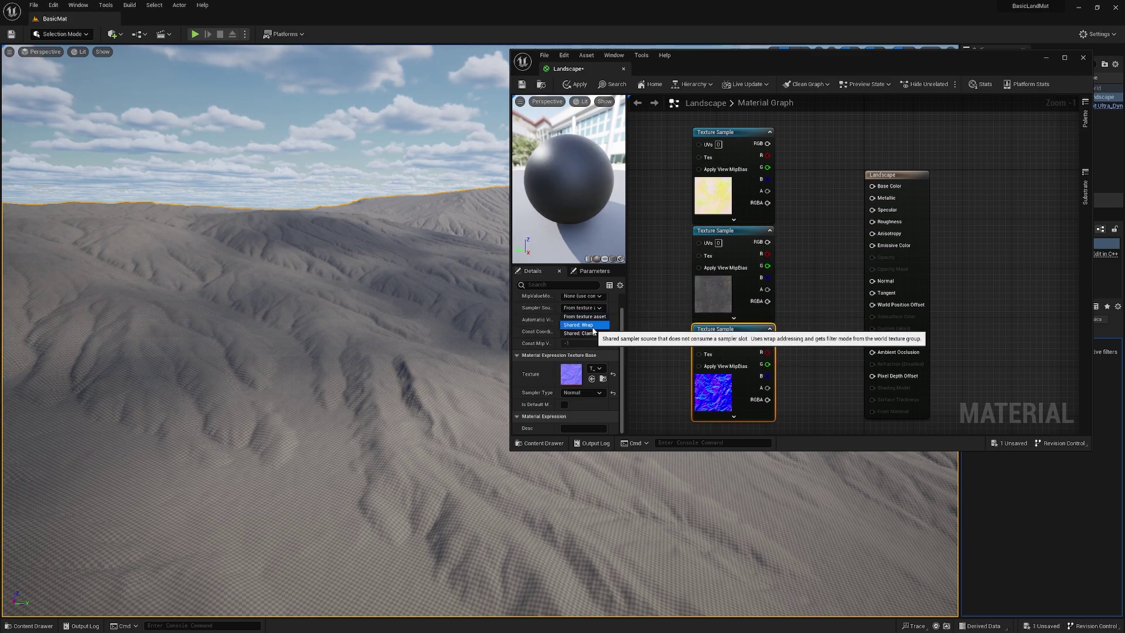
left_click(577, 325)
left_click(815, 292)
Step: Enlarge the material editor window and move the Landscape output node farther from the texture samples
right_click_drag(842, 298, 830, 311)
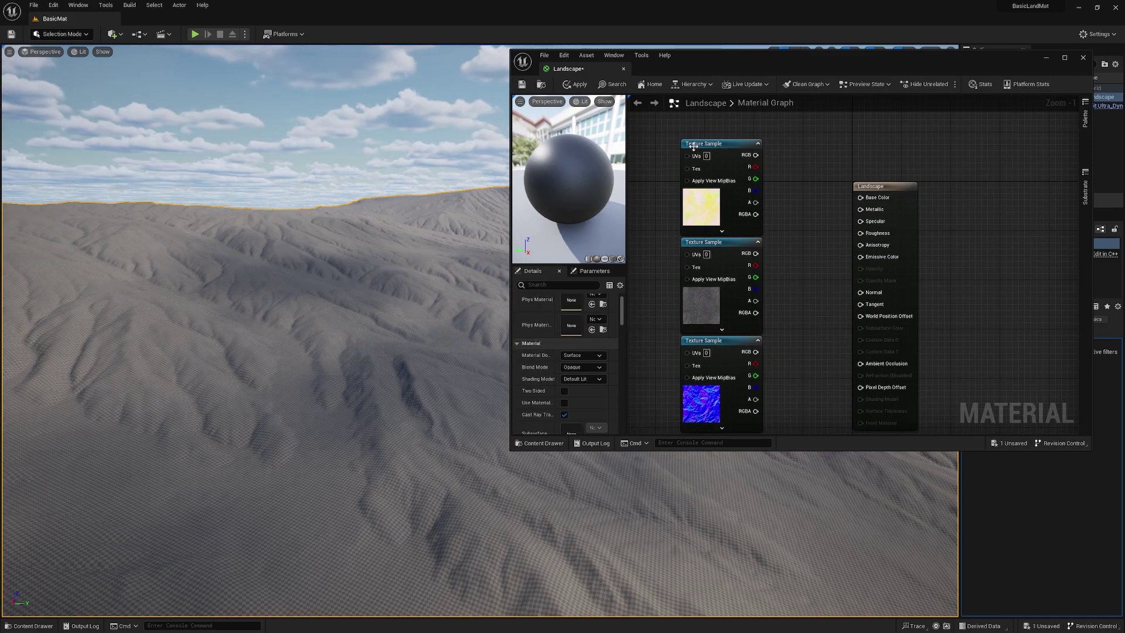
left_click_drag(714, 57, 652, 50)
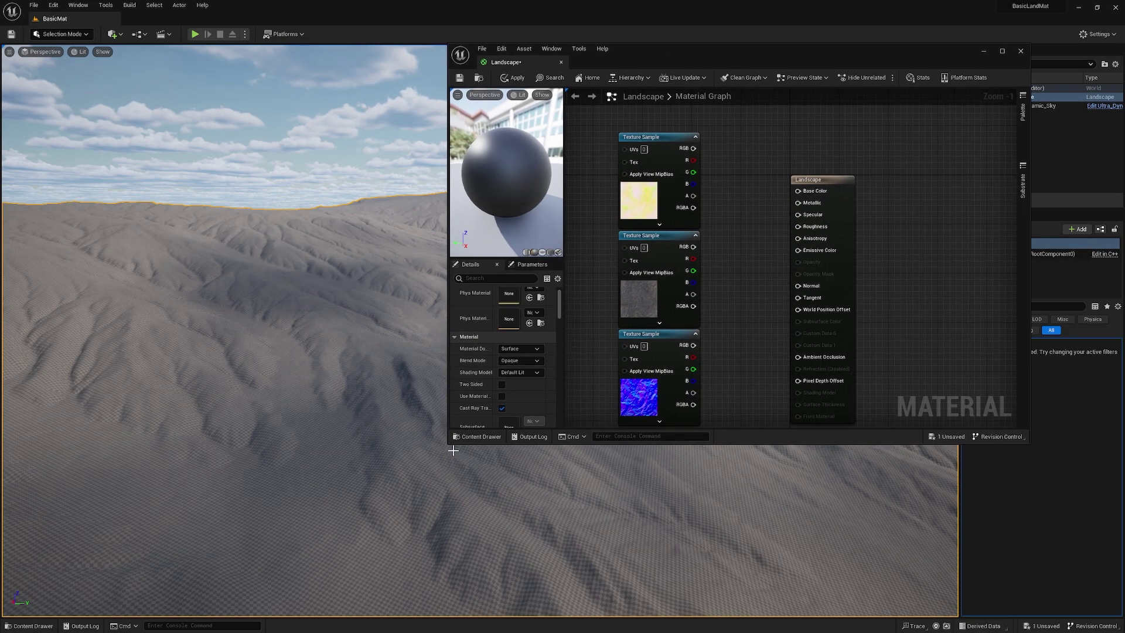
left_click_drag(449, 445, 339, 514)
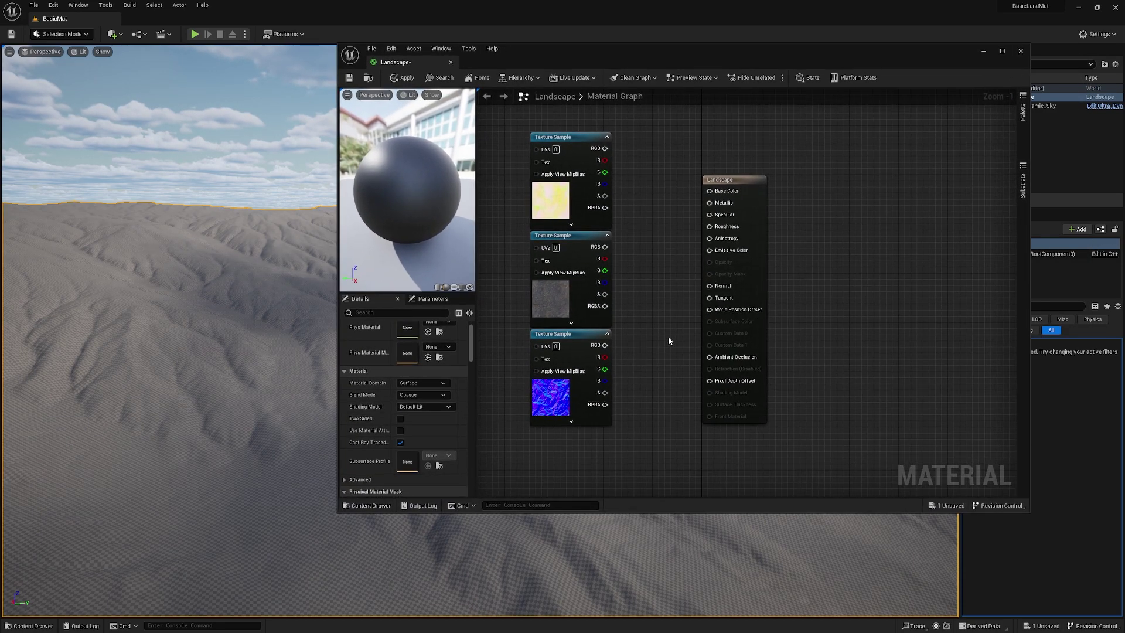
right_click_drag(677, 333, 650, 366)
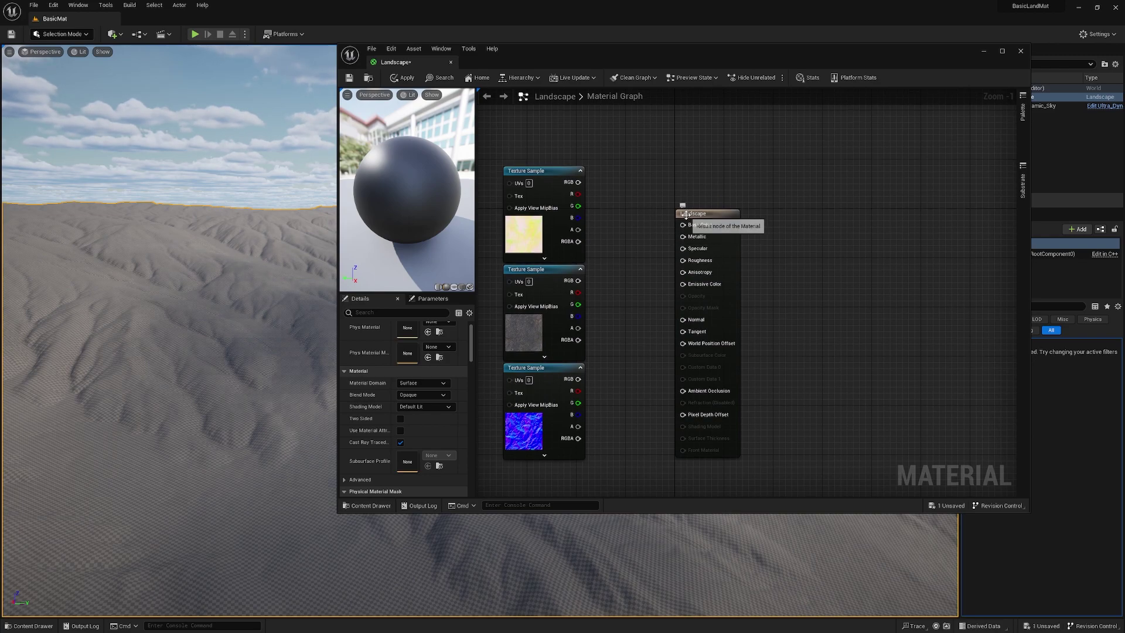
left_click_drag(716, 212, 918, 188)
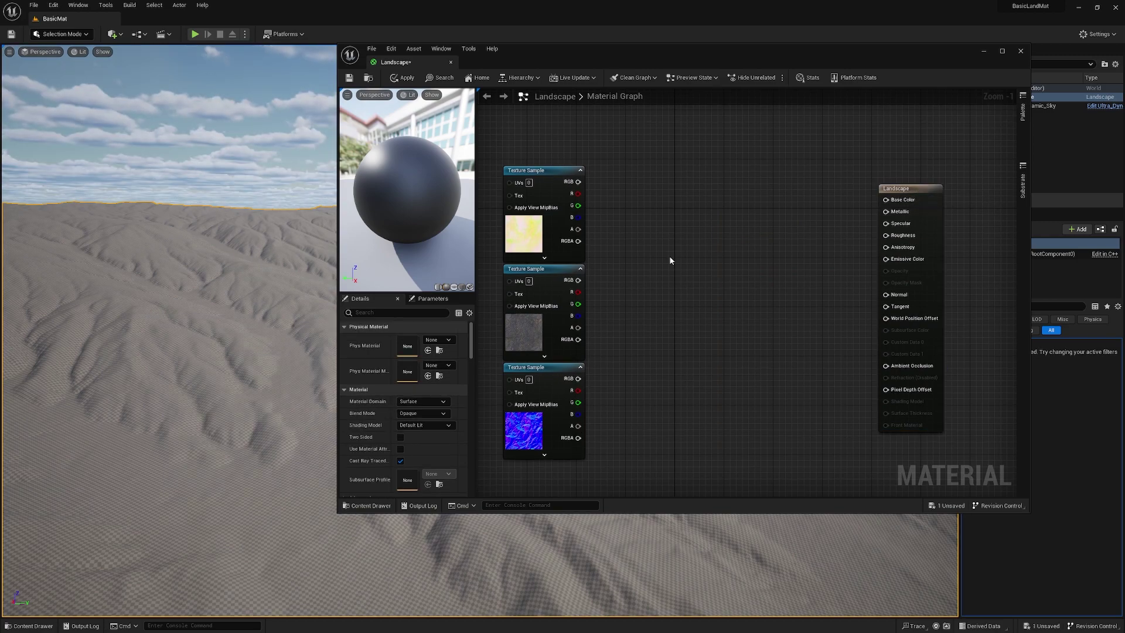
Step: Add a MakeMaterialAttributes node and place it between the texture samples and the Landscape output node
right_click(670, 261)
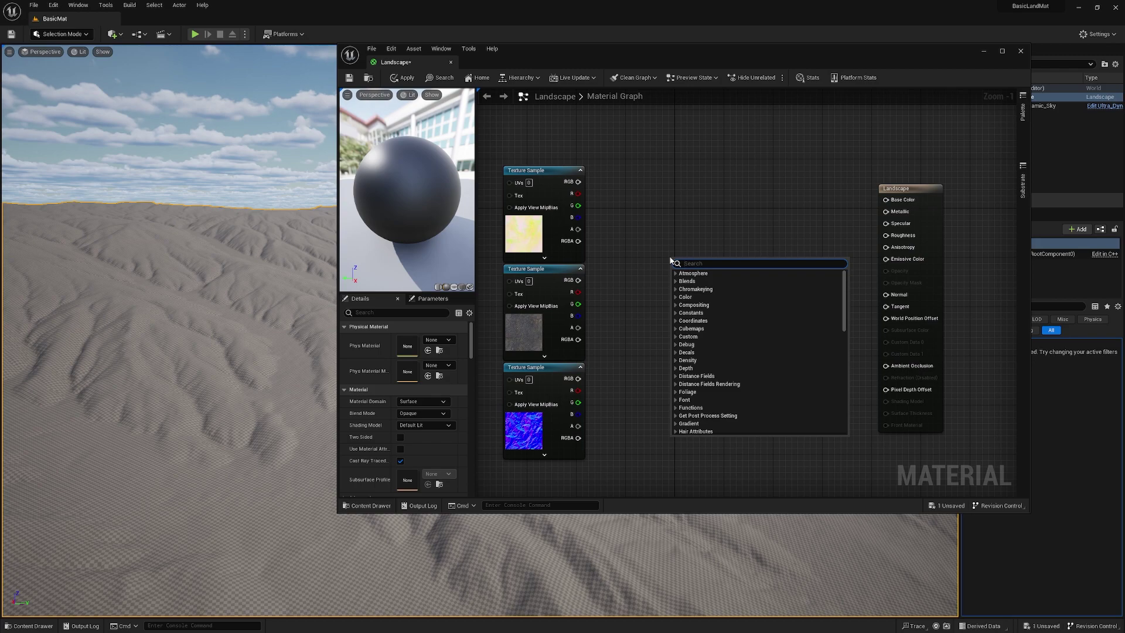
type("makema")
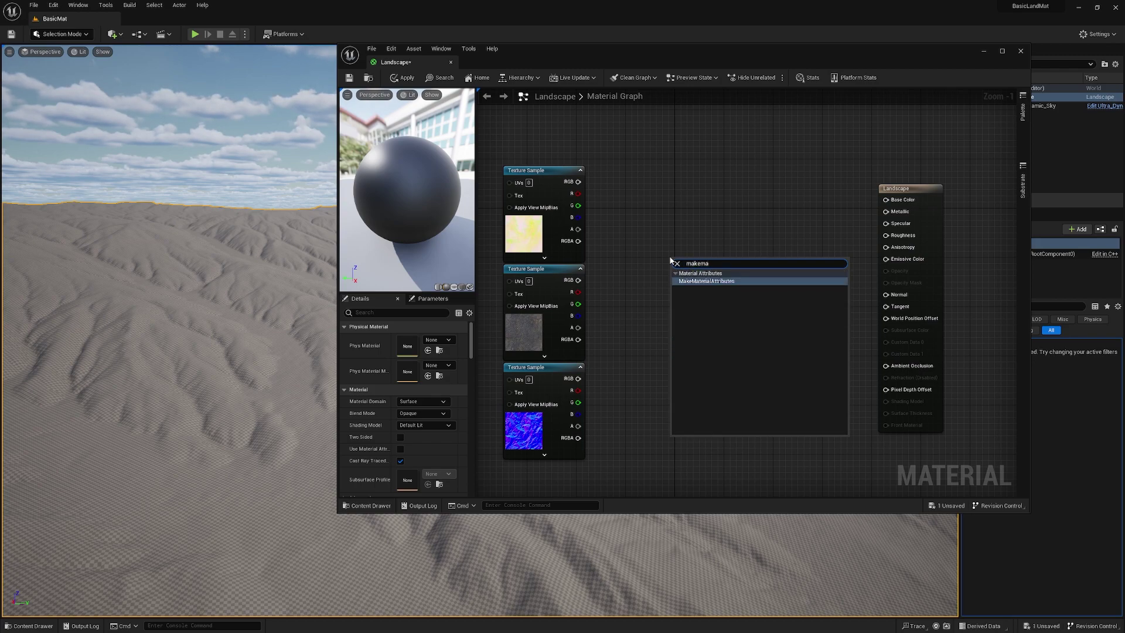
key("Return")
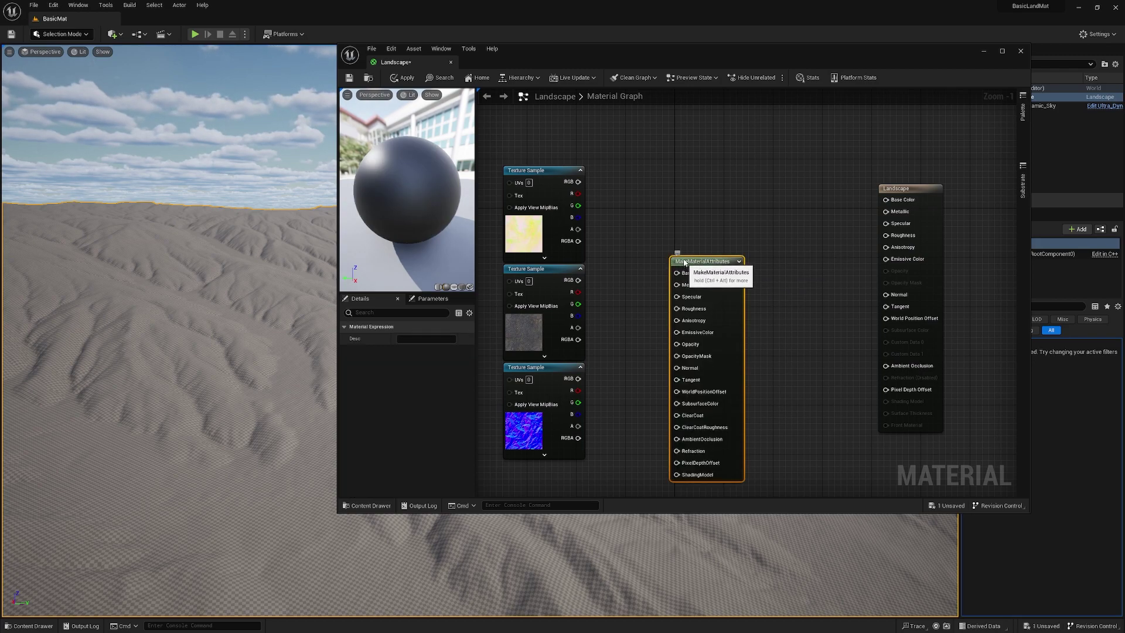
left_click_drag(684, 262, 677, 203)
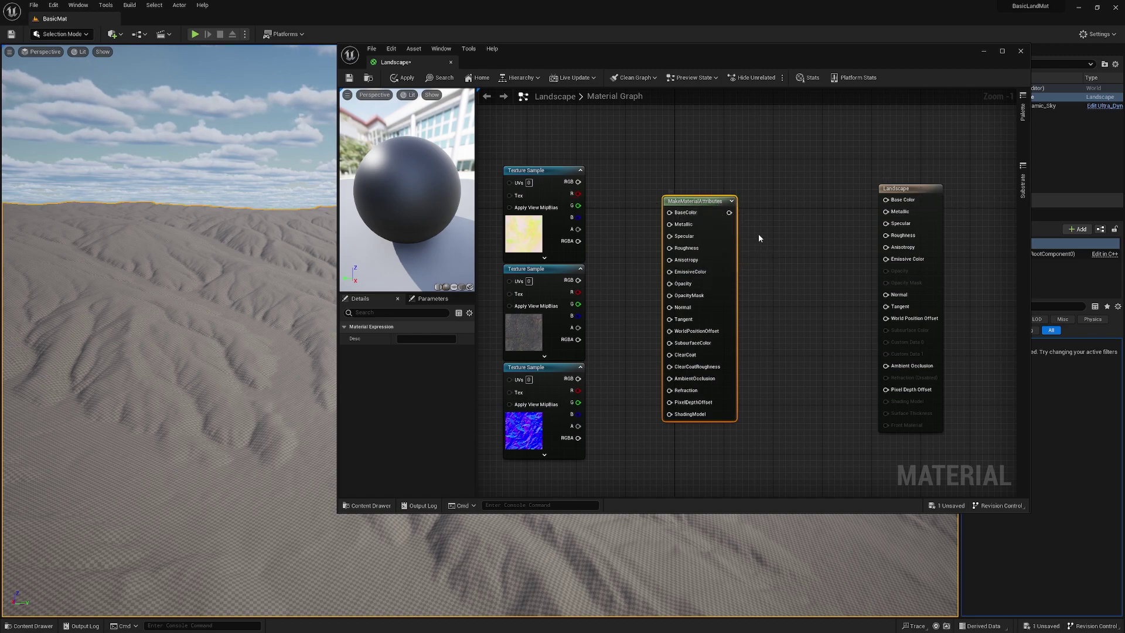
mouse_move(704, 201)
left_mouse_down()
mouse_move(717, 195)
mouse_move(703, 182)
left_mouse_up()
Step: Reorder the samples with the color texture first, wiring its RGB to BaseColor and the normal map's RGB to Normal on MakeMaterialAttributes
mouse_move(550, 274)
left_mouse_down()
mouse_move(526, 163)
mouse_move(541, 273)
mouse_move(563, 260)
left_mouse_up()
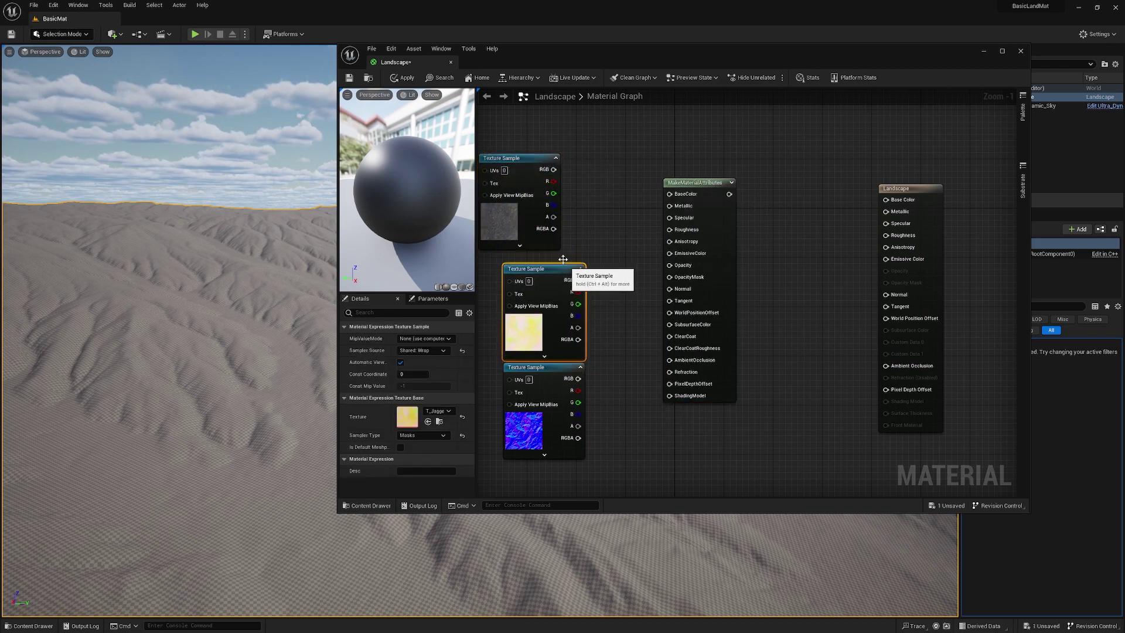
left_click_drag(527, 162, 668, 194)
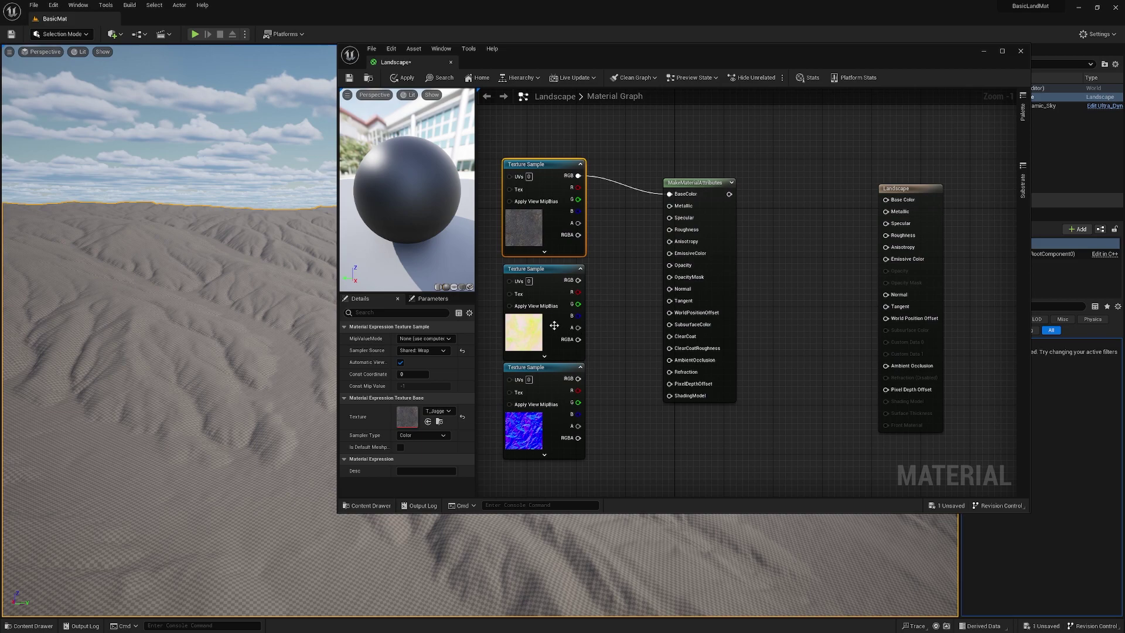
left_click(545, 280)
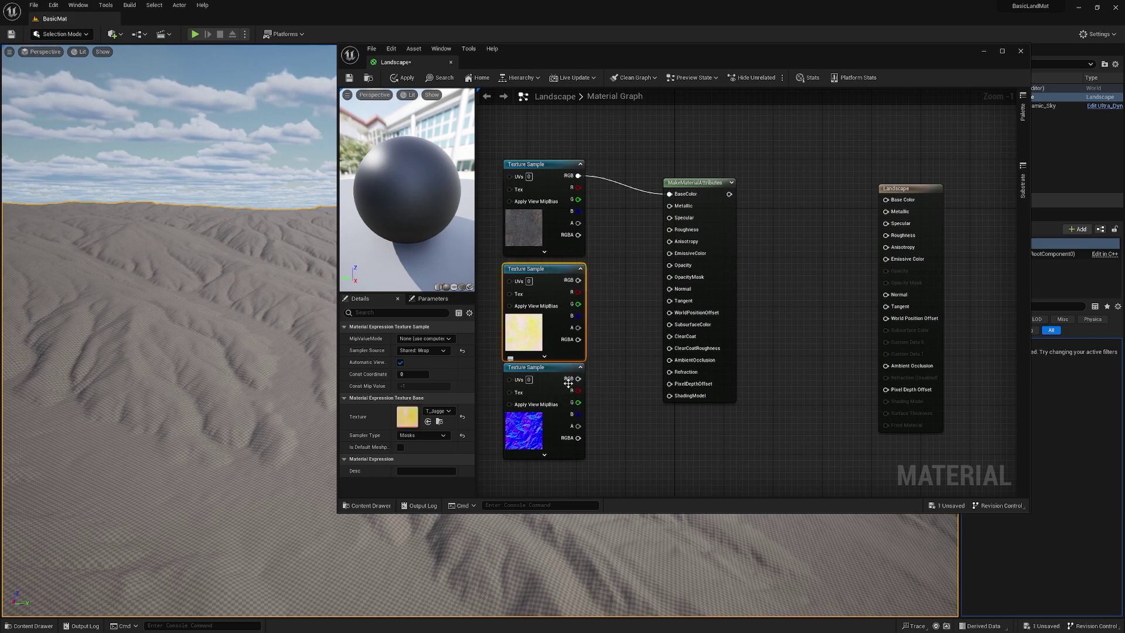
left_click_drag(578, 379, 670, 289)
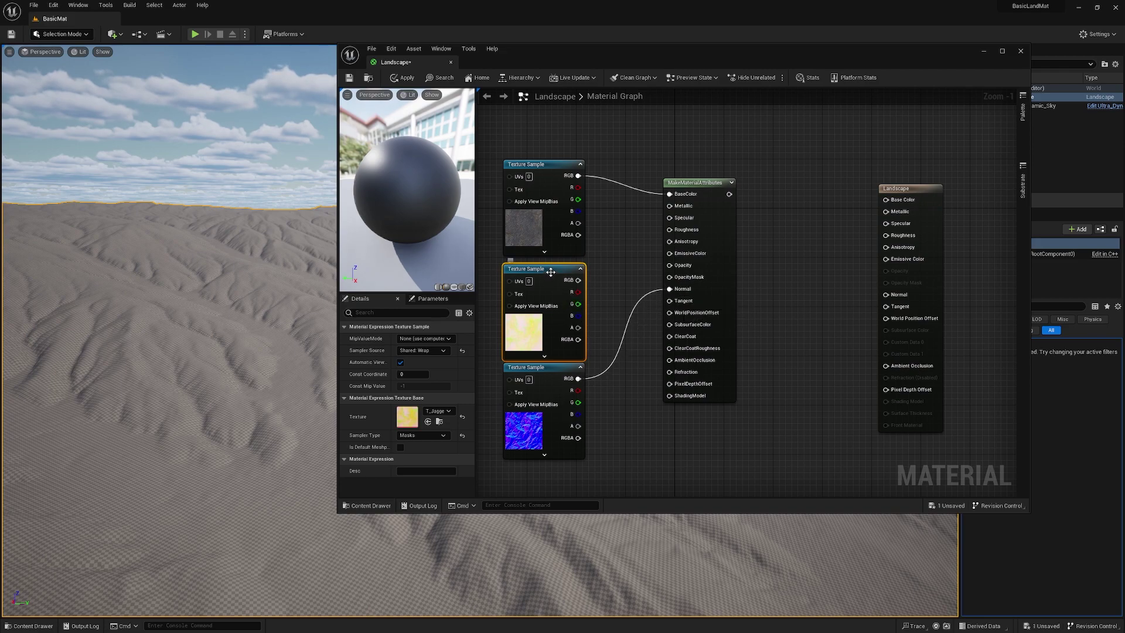
Step: Even out the sample spacing and wire the ORDp sample's R output to AmbientOcclusion and its G output to Roughness
left_click_drag(551, 271, 551, 266)
left_click_drag(548, 169, 548, 163)
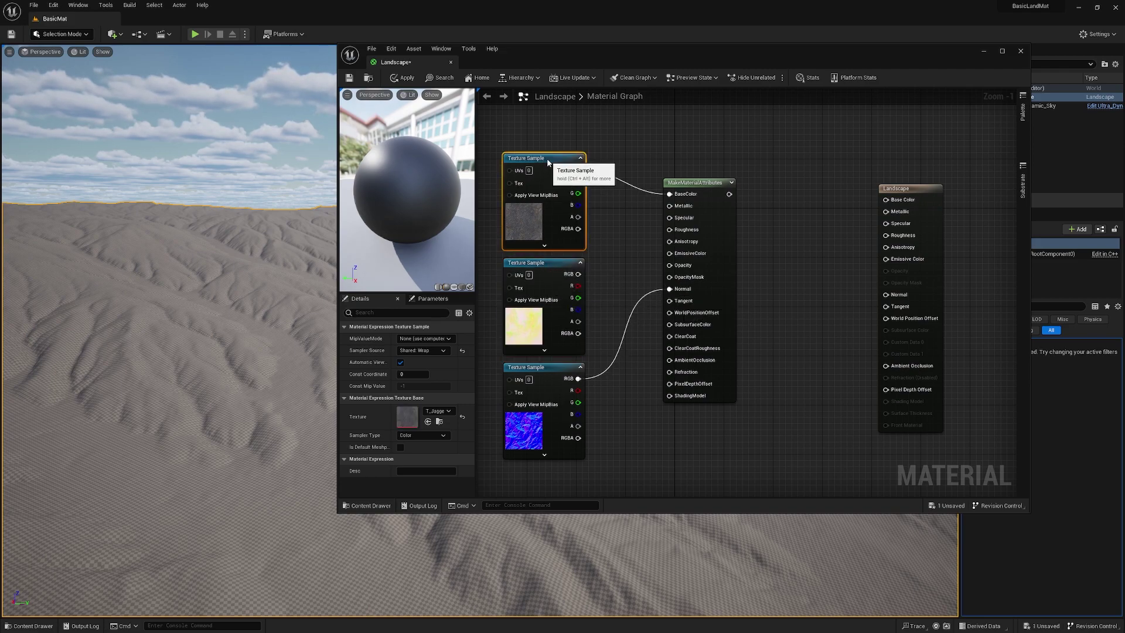
left_click_drag(578, 286, 673, 361)
left_click_drag(577, 297, 670, 229)
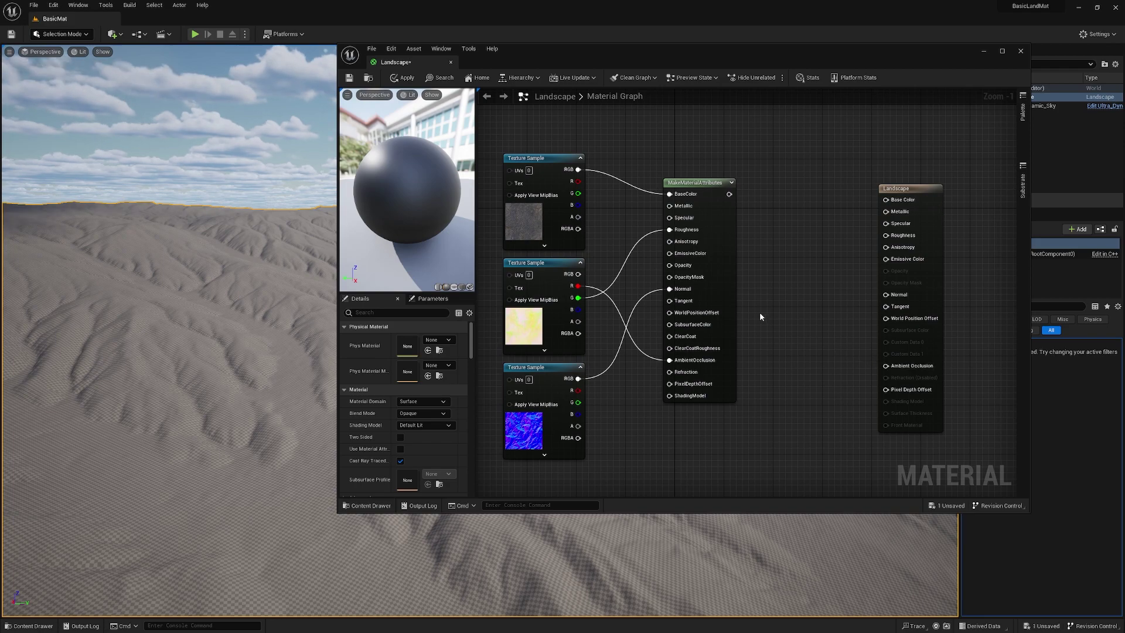
Step: Add a TextureCoordinate node ahead of the texture samples and a Multiply node between it and them
scroll(762, 316, "down", 2)
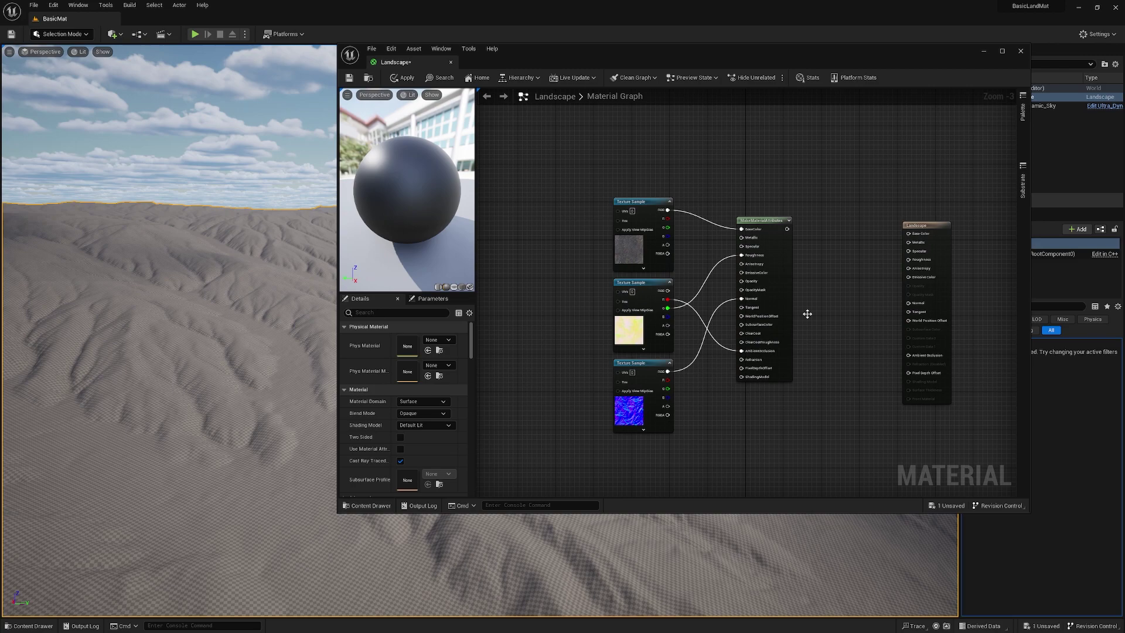
right_click_drag(511, 248, 574, 256)
right_click(561, 247)
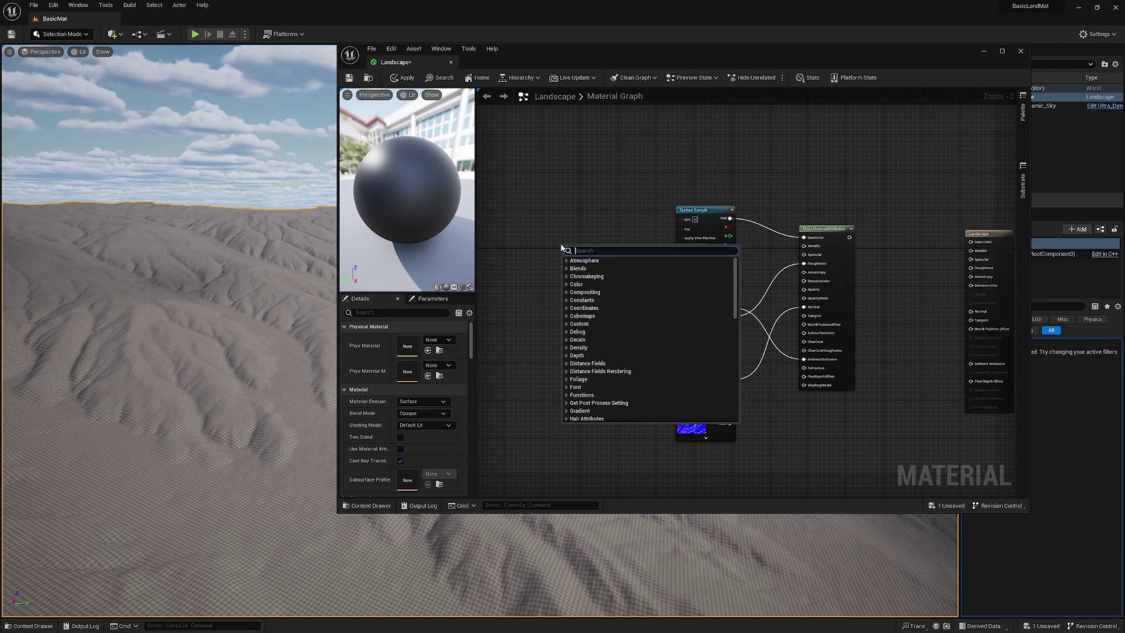
type("tex")
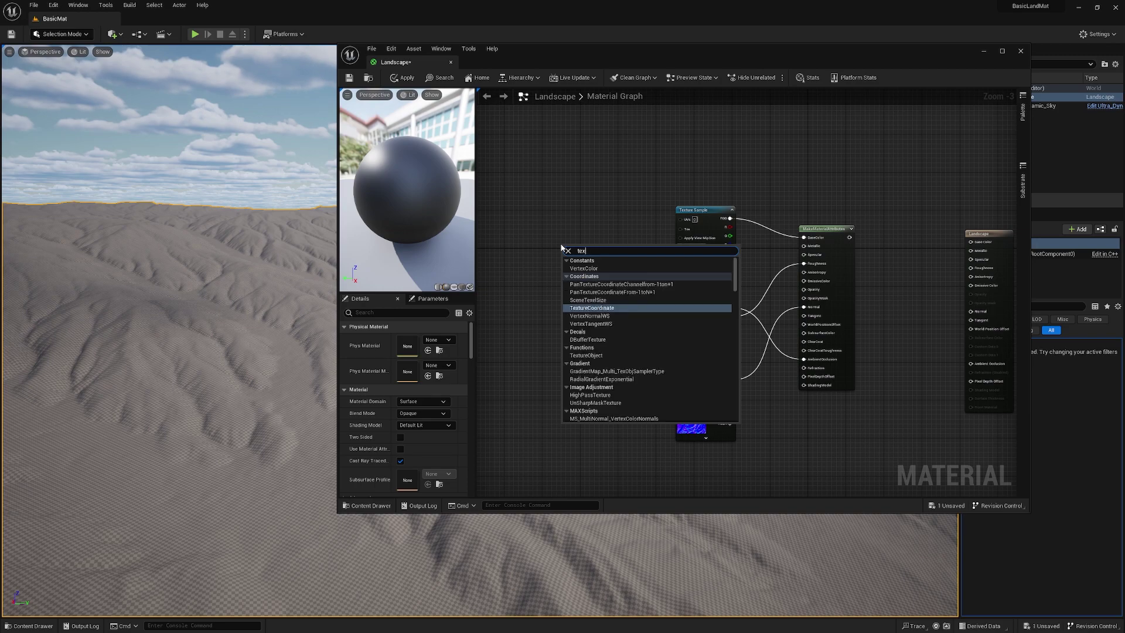
key("Return")
left_click_drag(584, 246, 565, 232)
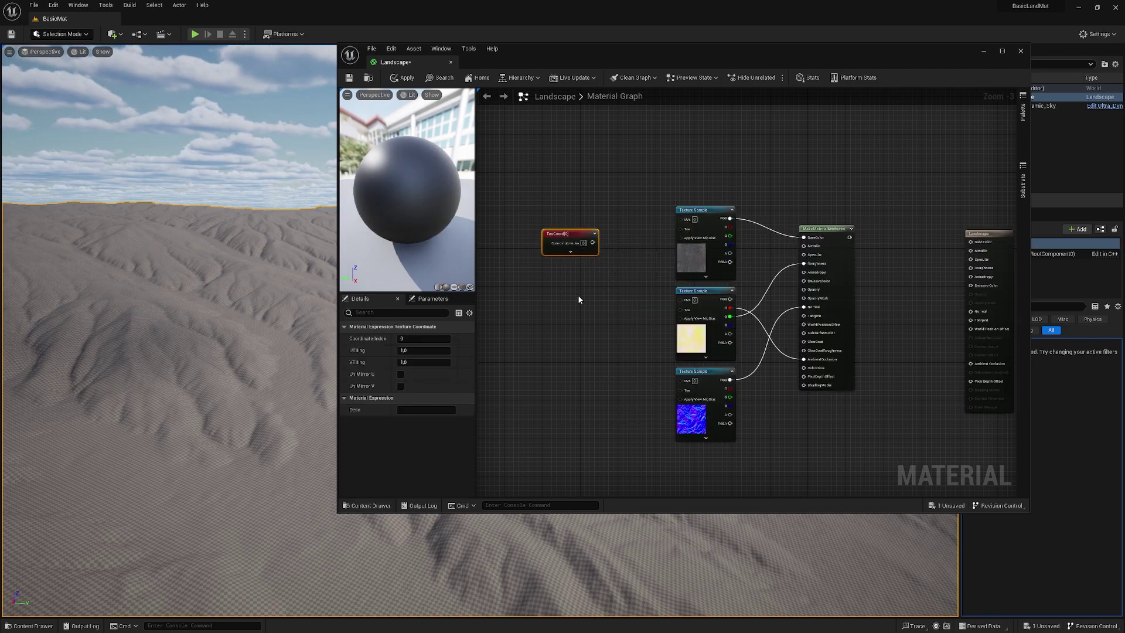
left_click_drag(572, 249, 544, 244)
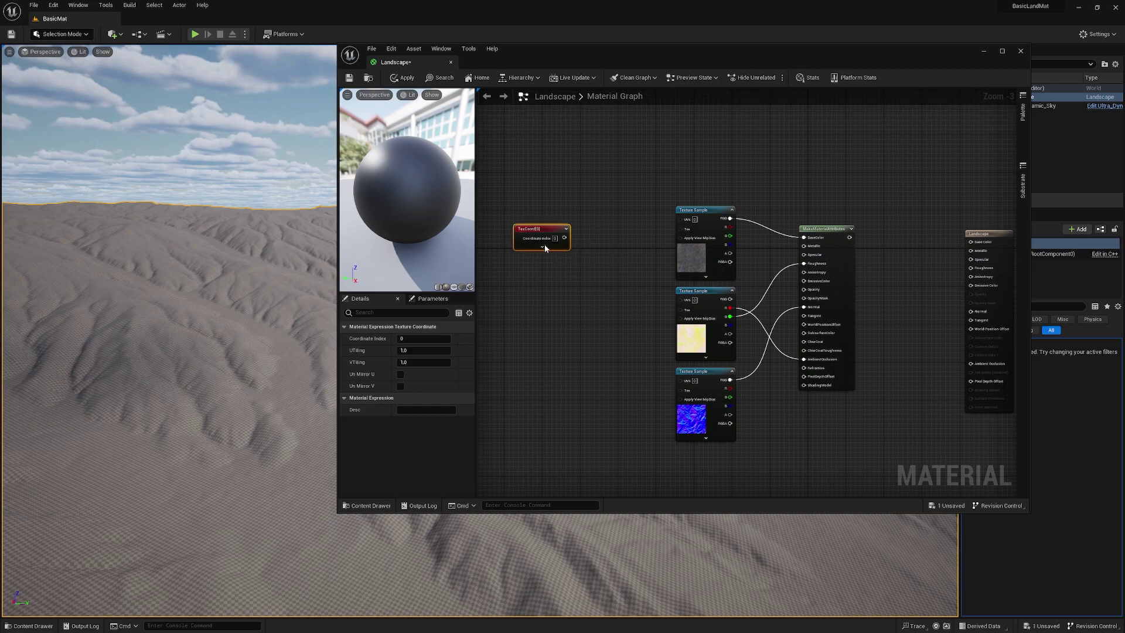
left_click(586, 274)
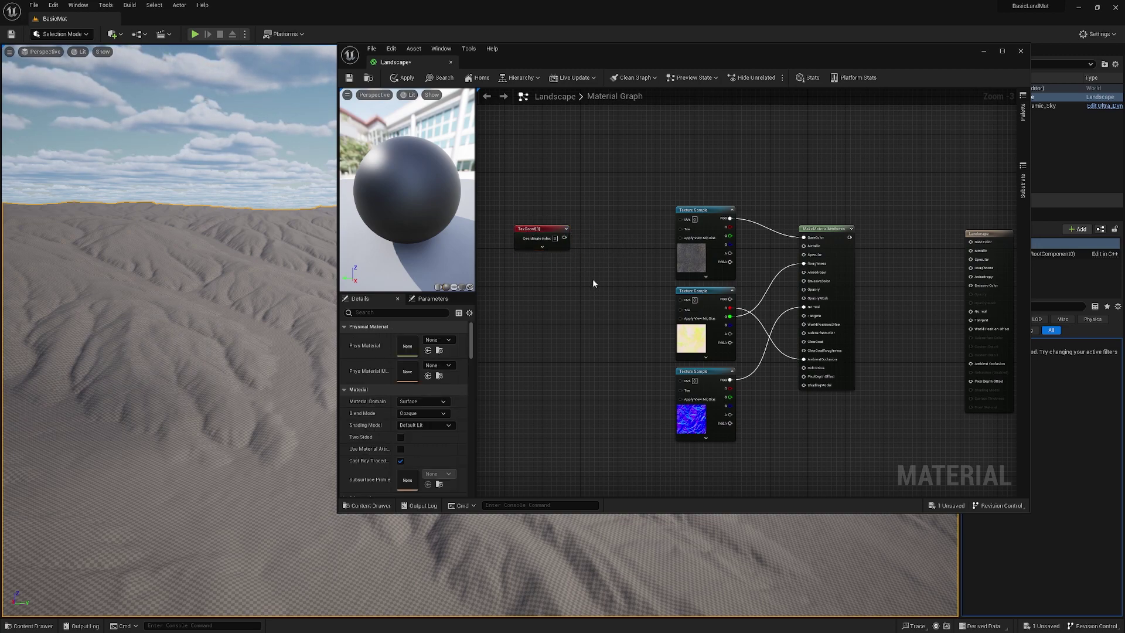
left_click(593, 282)
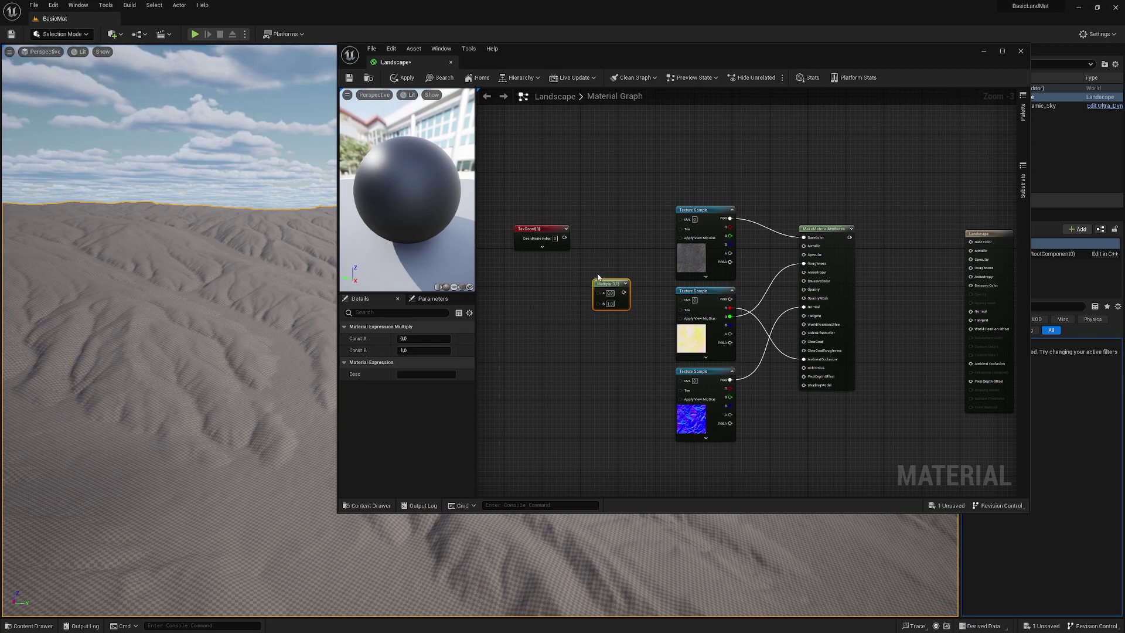
Step: Add a Constant node below the TexCoord node and convert it to a parameter named Tiling
left_click(525, 331)
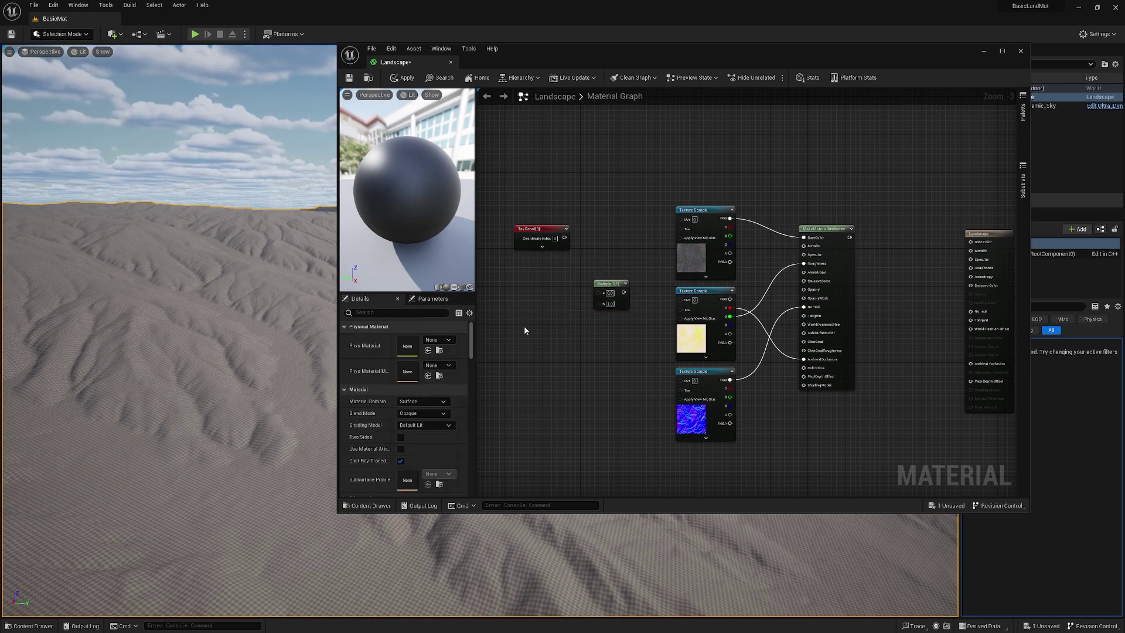
left_click(525, 330)
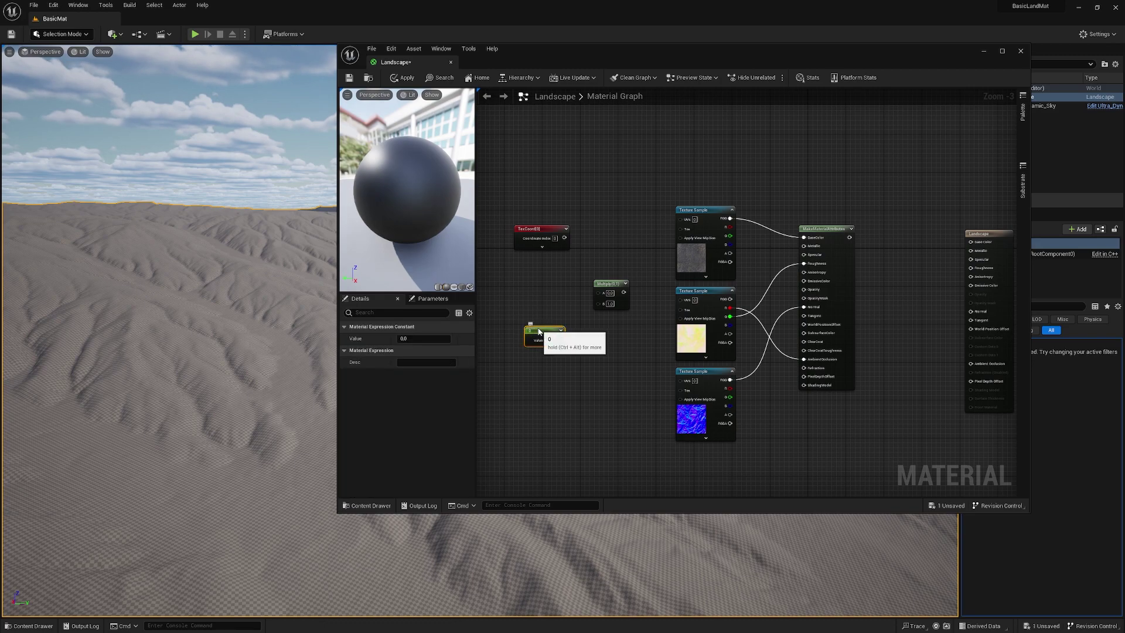
right_click(533, 327)
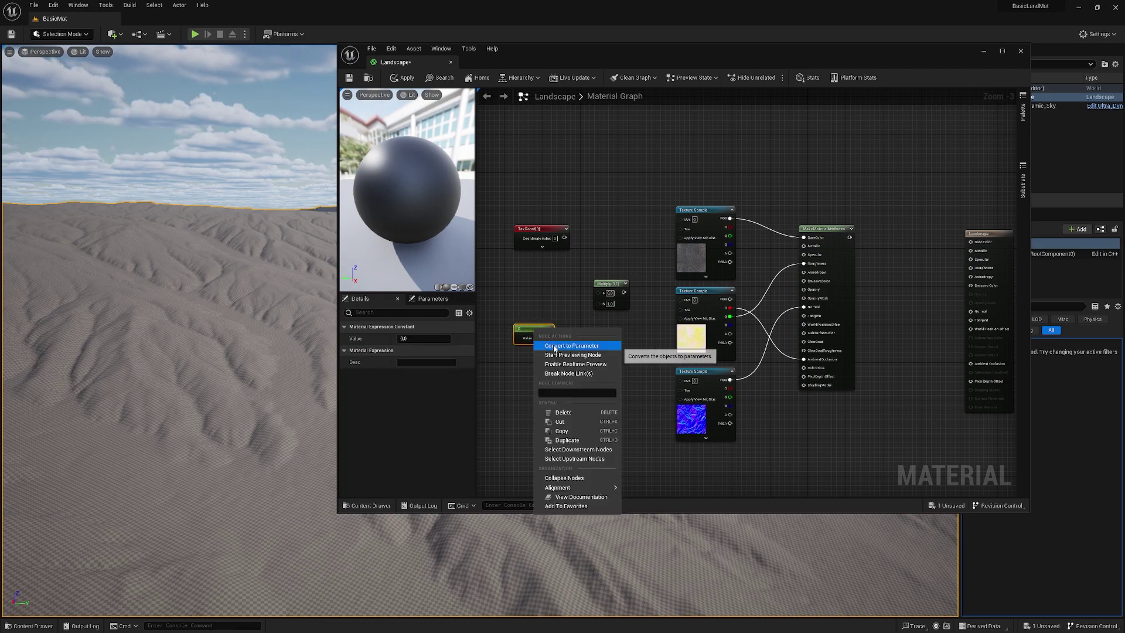
left_click(554, 347)
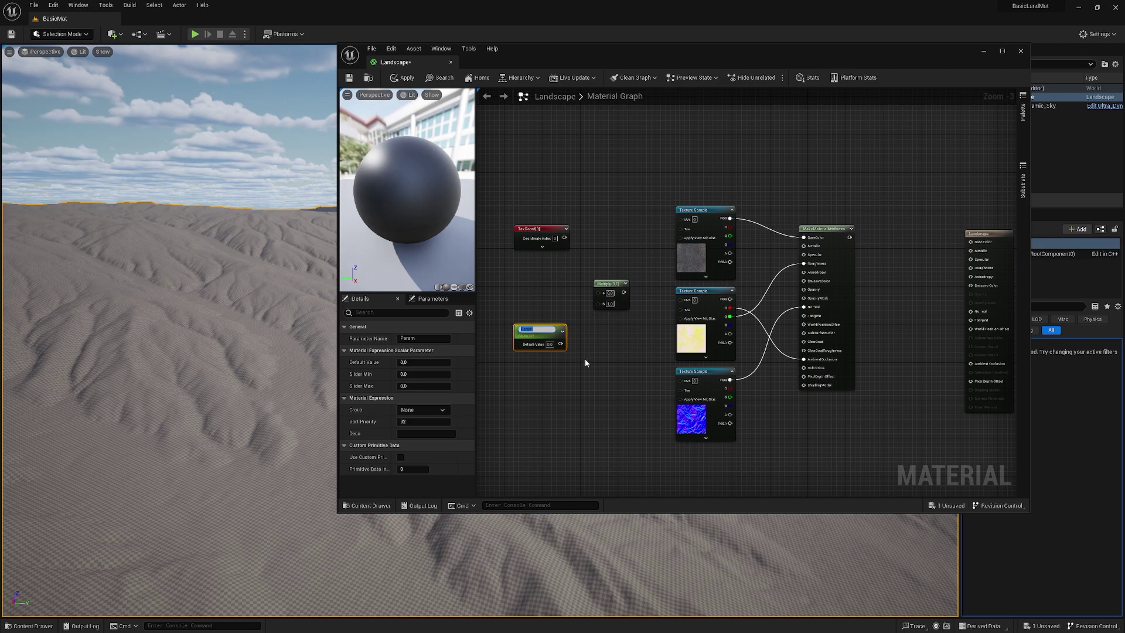
type("Tiling")
key("Return")
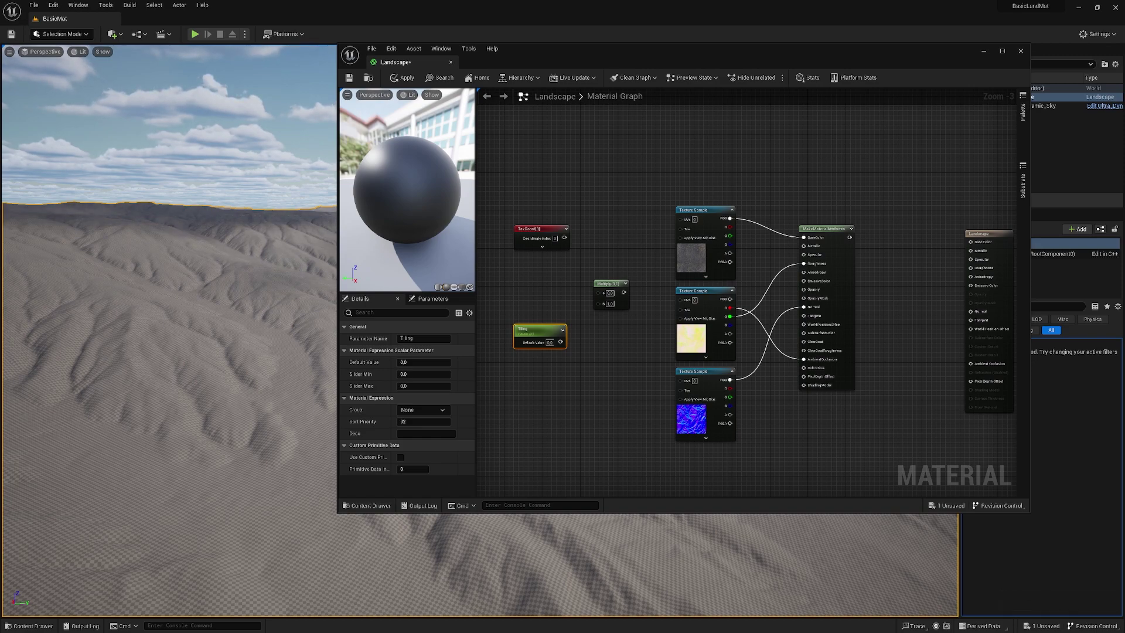
Step: Wire TexCoord and Tiling into the Multiply node's A and B inputs, and its result into all three samples' UVs
left_click_drag(564, 237, 599, 293)
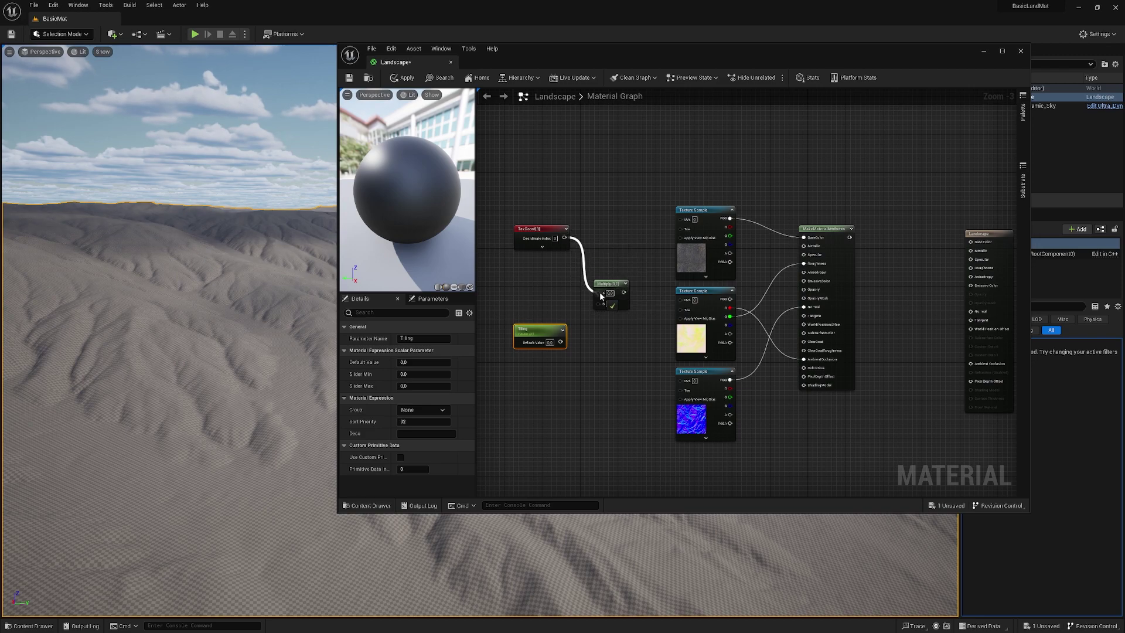
left_click_drag(561, 343, 682, 219)
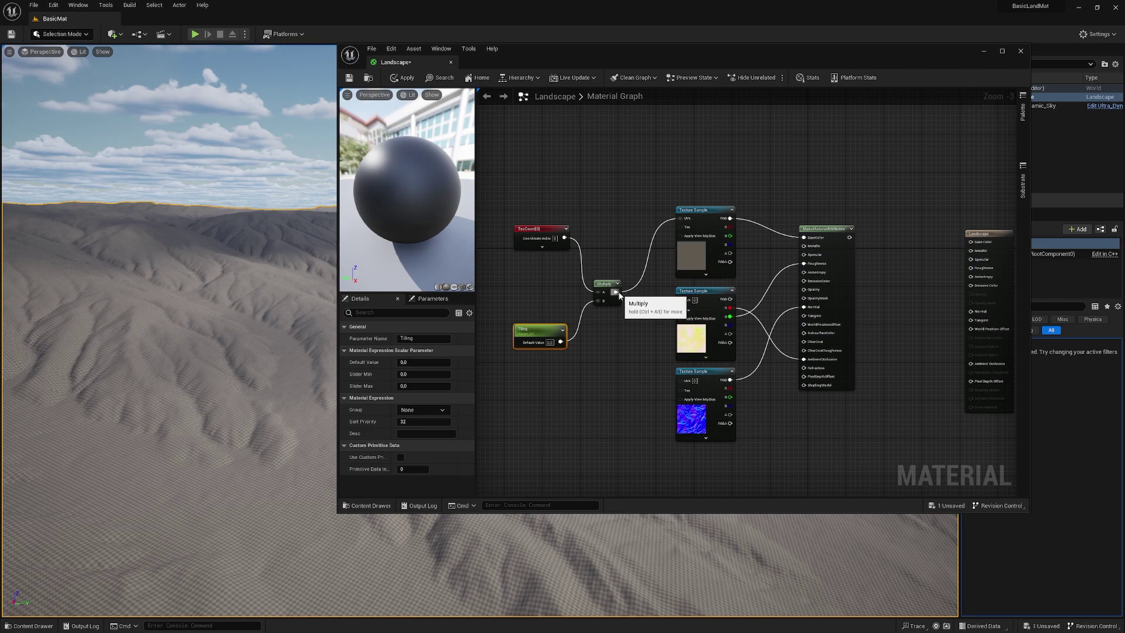
left_click_drag(616, 292, 681, 381)
left_click(618, 378)
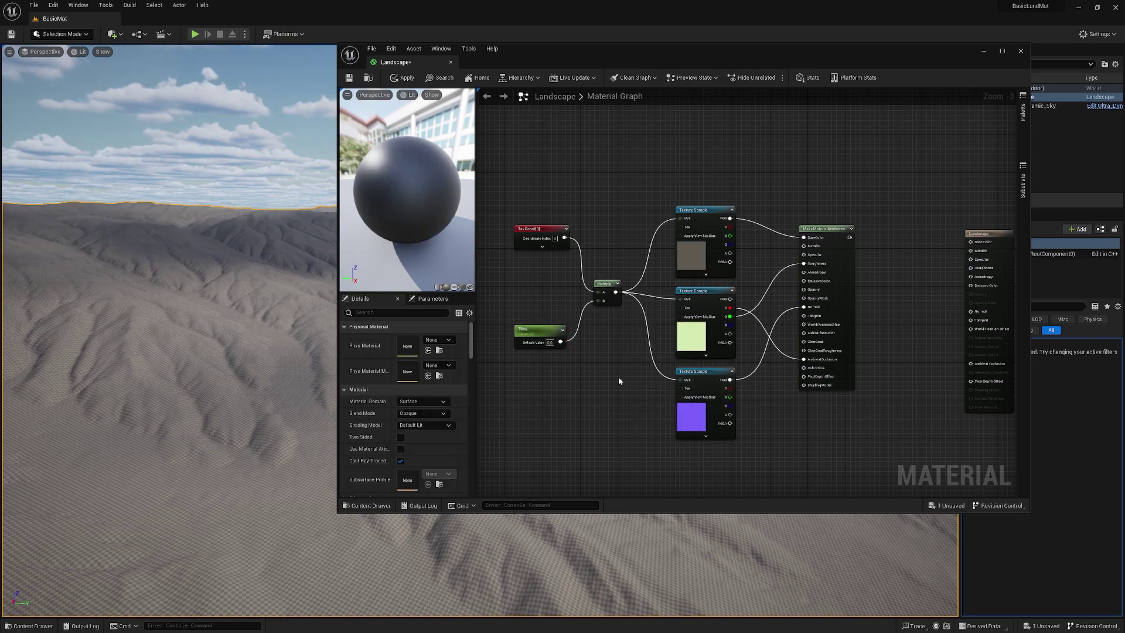
Step: Save the material and paste a copy of the whole Jagged Rock node group, without the Landscape output node, below the original
left_click(349, 77)
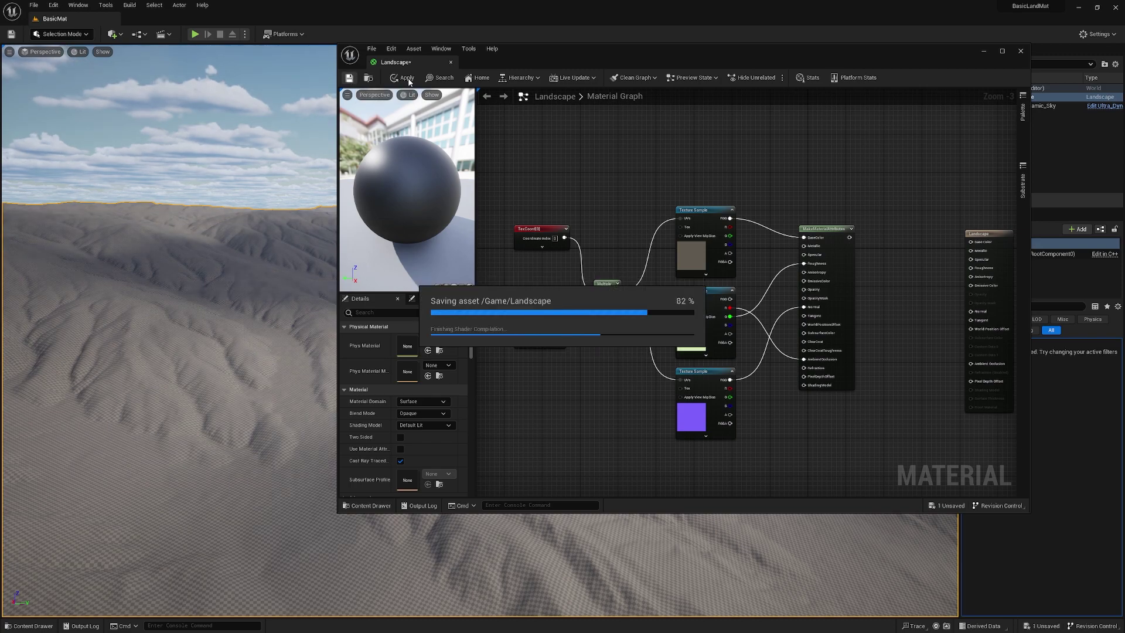
scroll(619, 368, "down", 2)
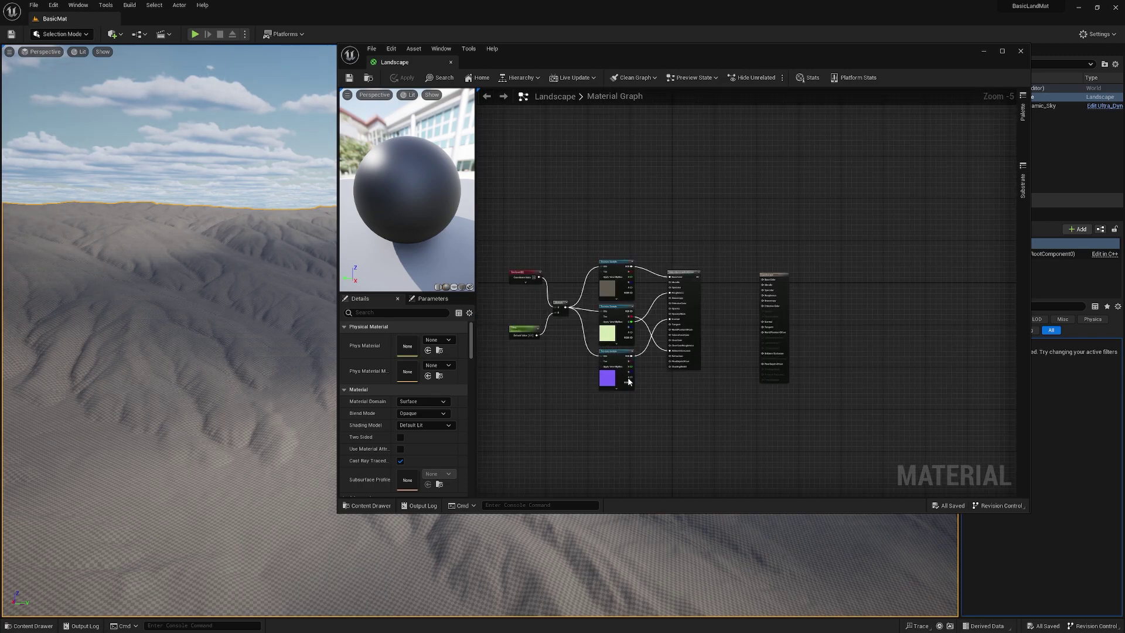
right_click_drag(678, 395, 702, 363)
left_click_drag(749, 202, 522, 405)
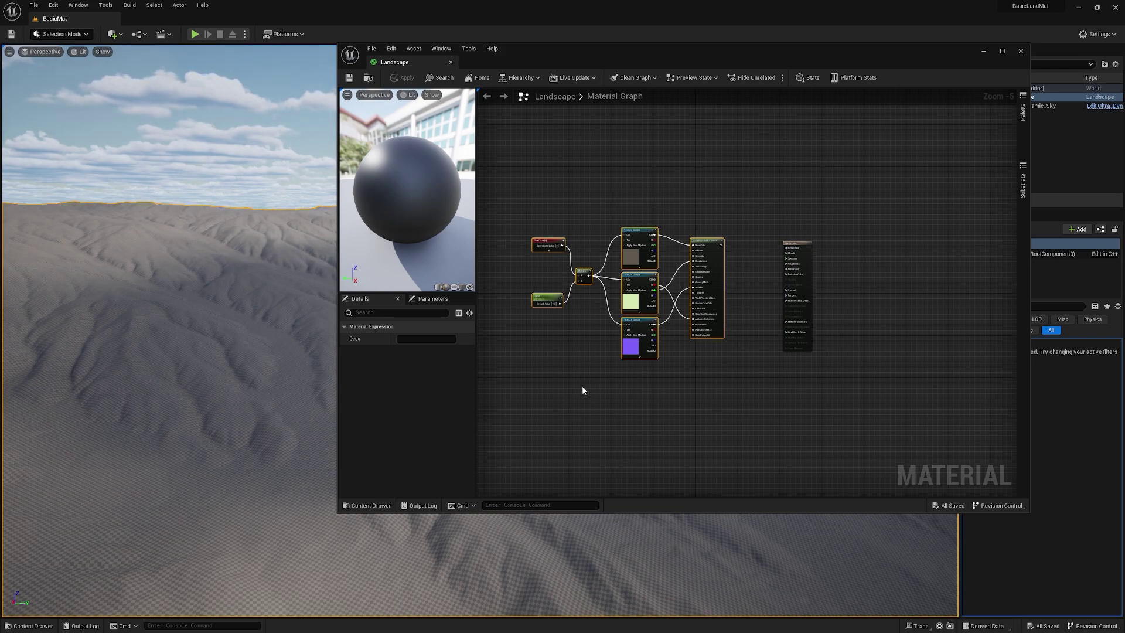
left_click_drag(735, 194, 510, 411)
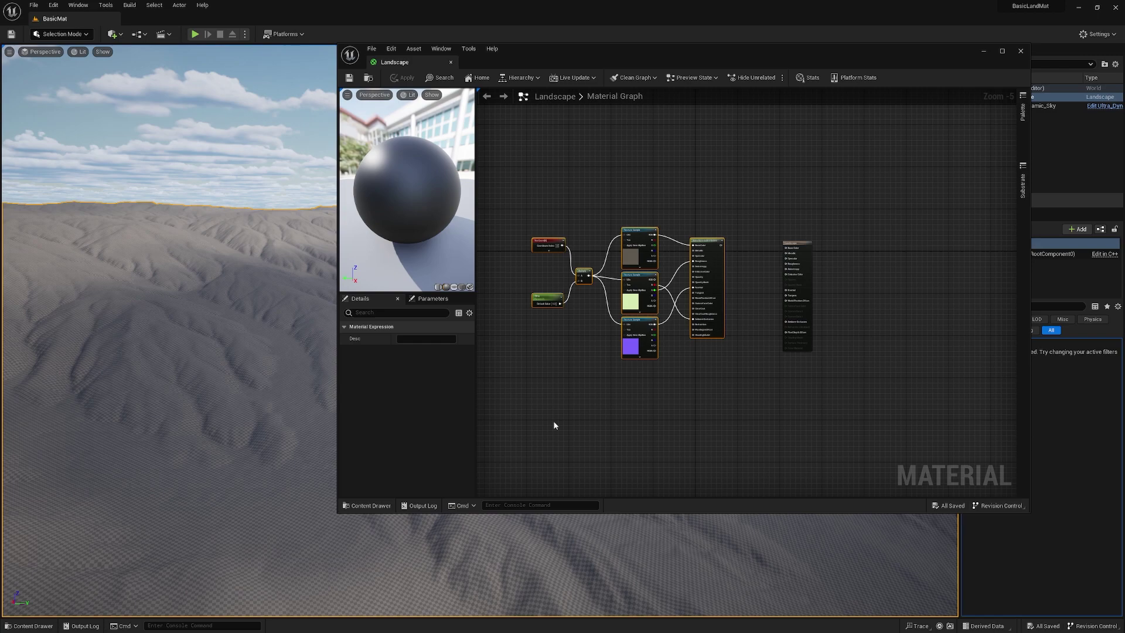
key("ctrl+c")
key("ctrl+v")
right_click_drag(705, 393, 702, 292)
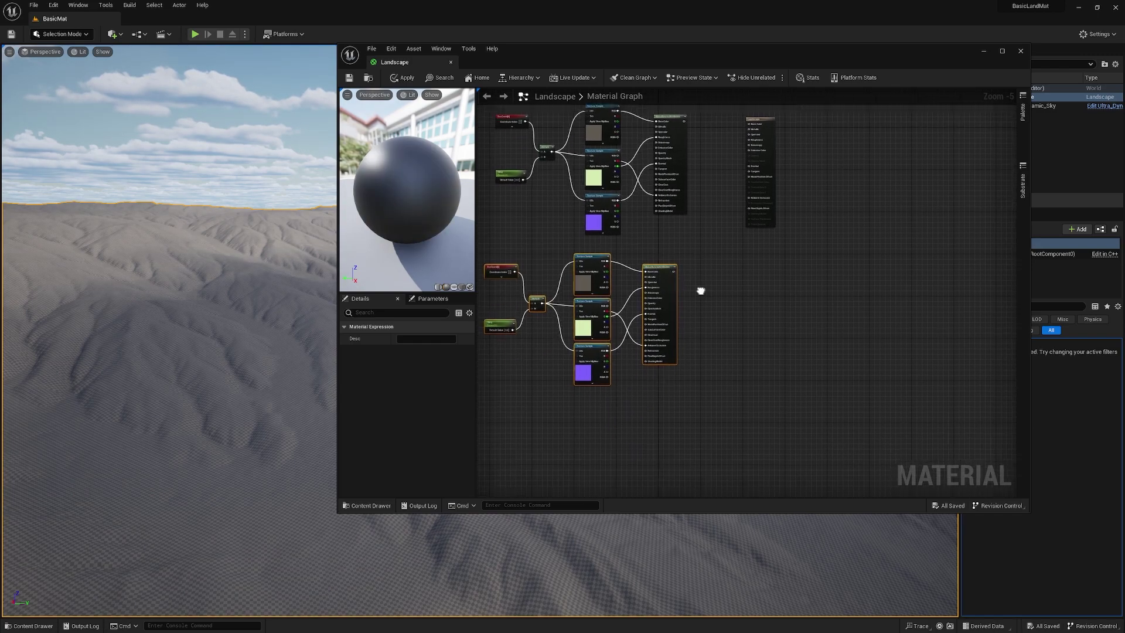
Step: Paste a second copy of the node group and line it up beneath the first copy
scroll(697, 328, "down", 3)
key("ctrl+v")
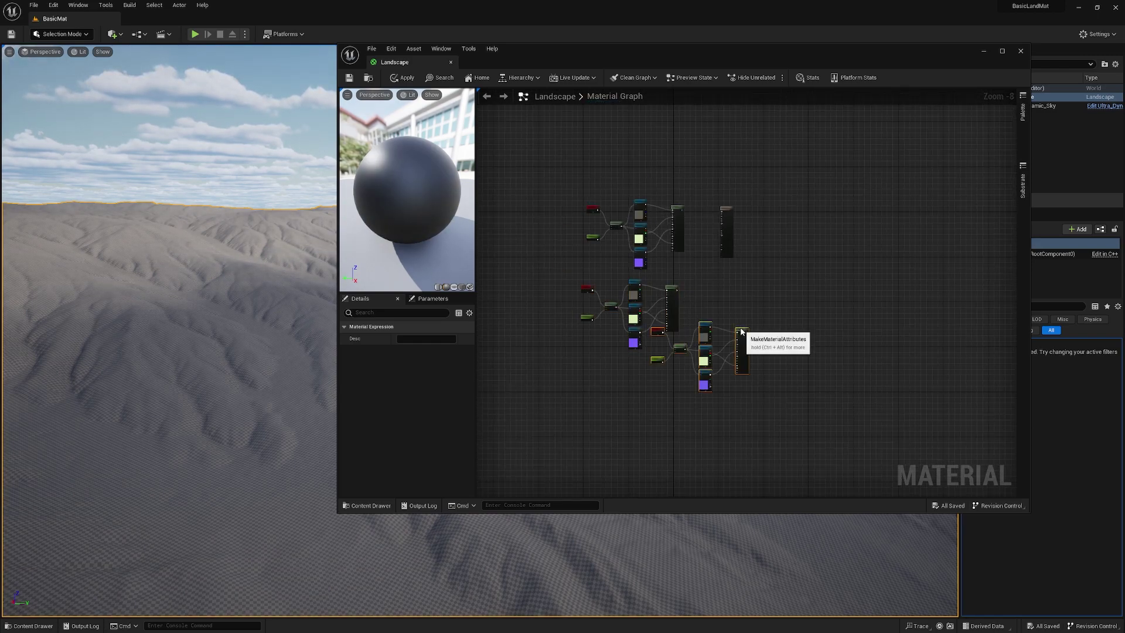
left_click_drag(742, 332, 675, 367)
left_click(683, 344)
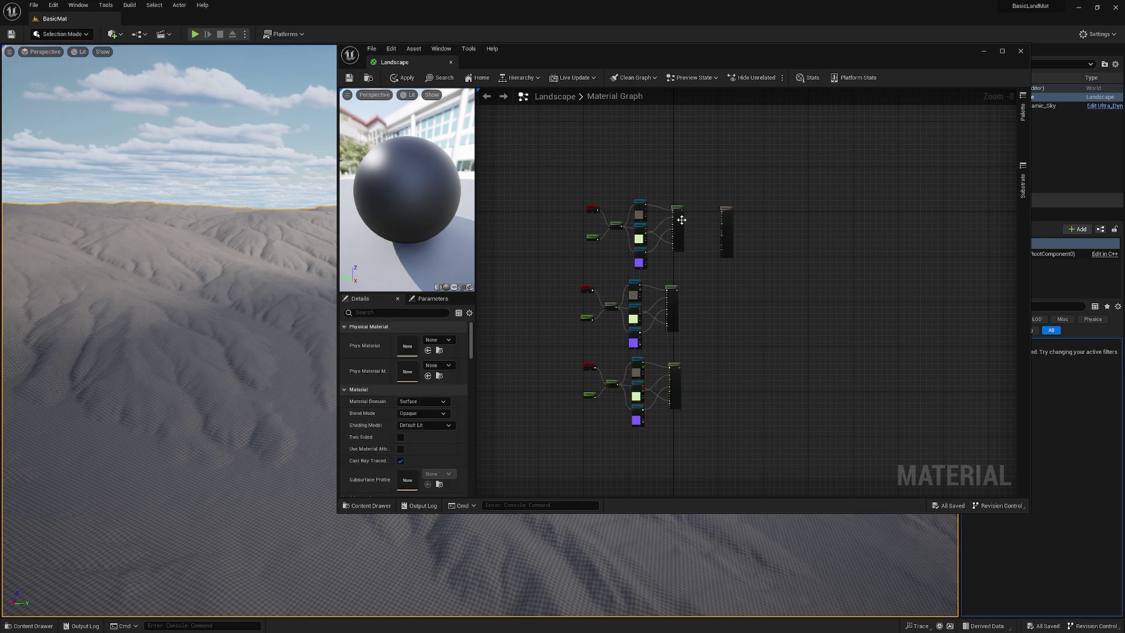
Step: Move and narrow the material editor window beside the project assets, and open the Mossy Grass folder under Megascans Surfaces
scroll(681, 217, "up", 4)
right_click_drag(665, 337, 763, 207)
left_click_drag(639, 56, 607, 2)
key("ctrl+space")
double_click(606, 14)
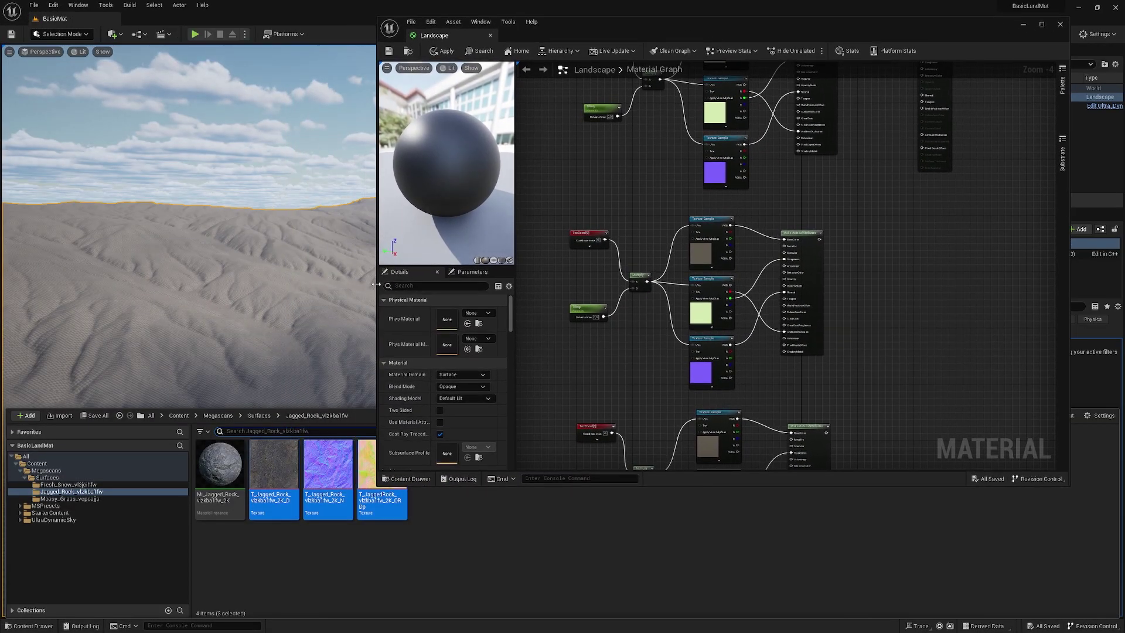
left_click_drag(375, 285, 460, 285)
left_click(259, 416)
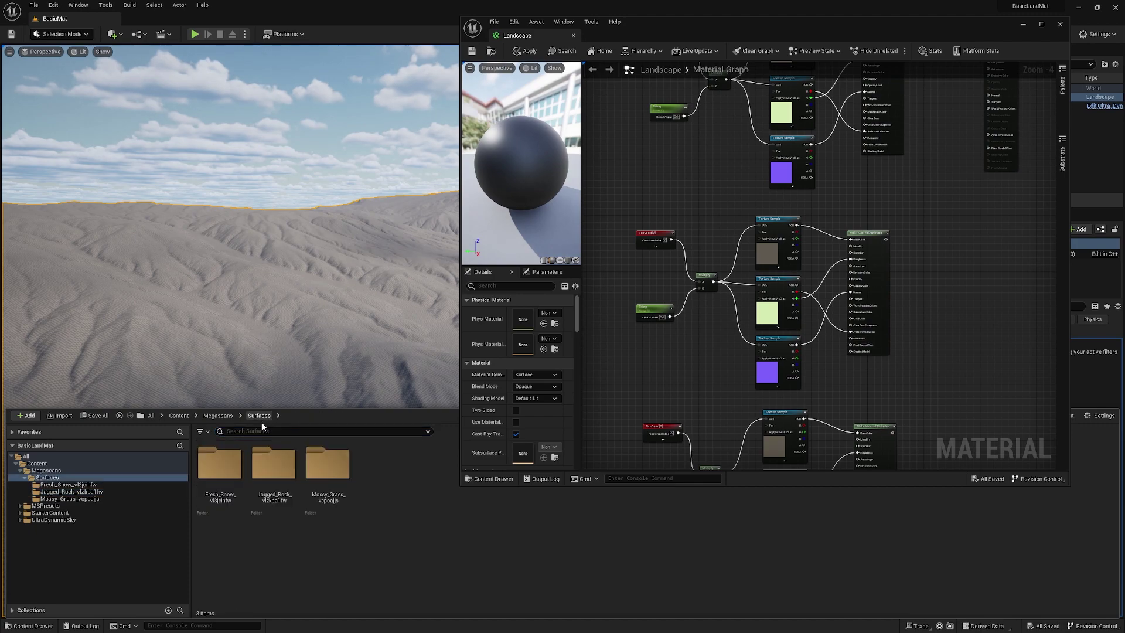
double_click(337, 511)
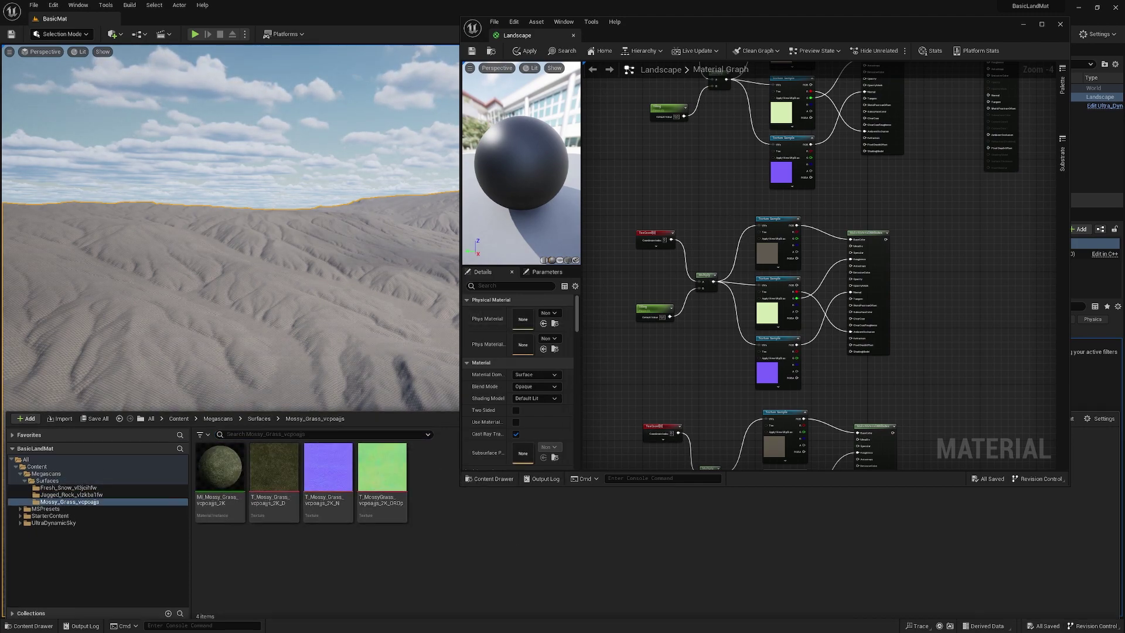
scroll(820, 244, "up", 3)
left_click(721, 243)
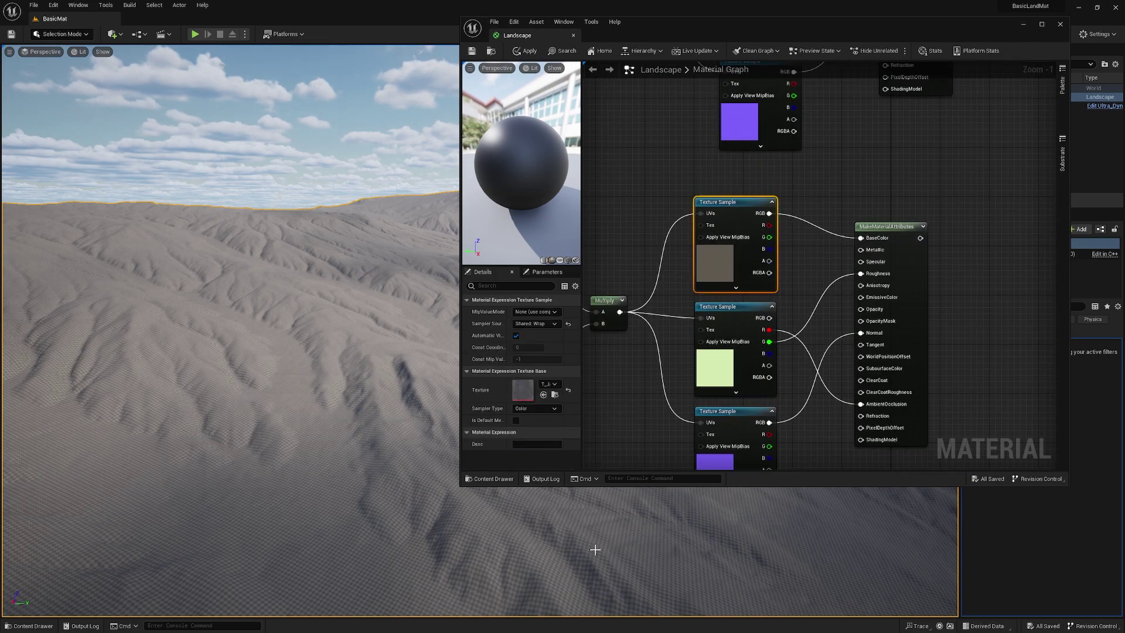
scroll(811, 289, "down", 3)
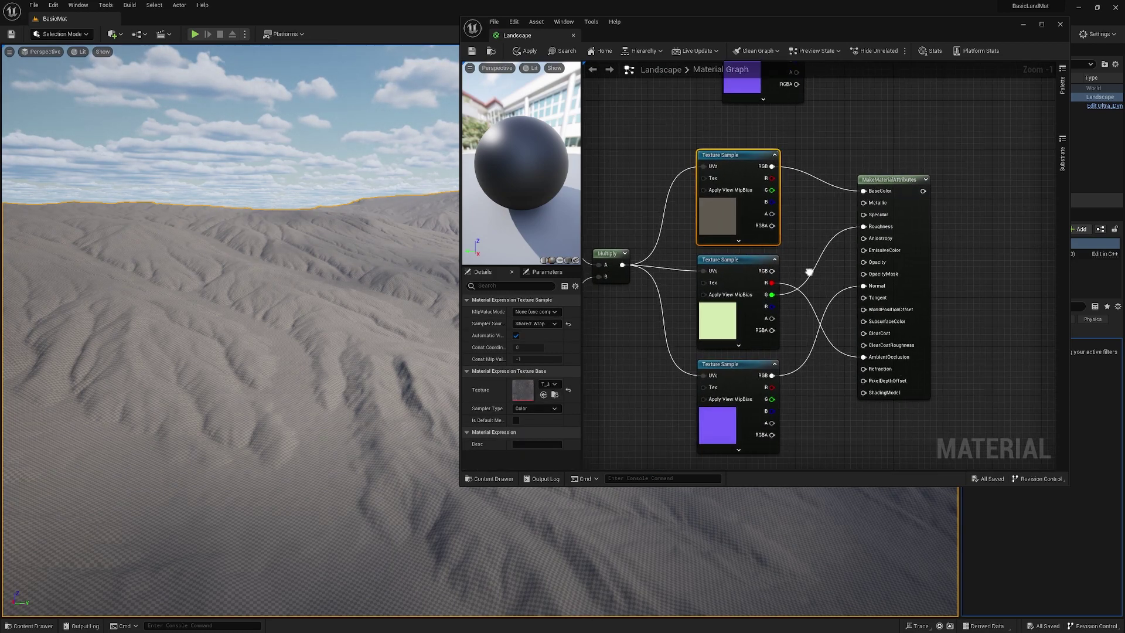
left_click(554, 384)
left_click(698, 313)
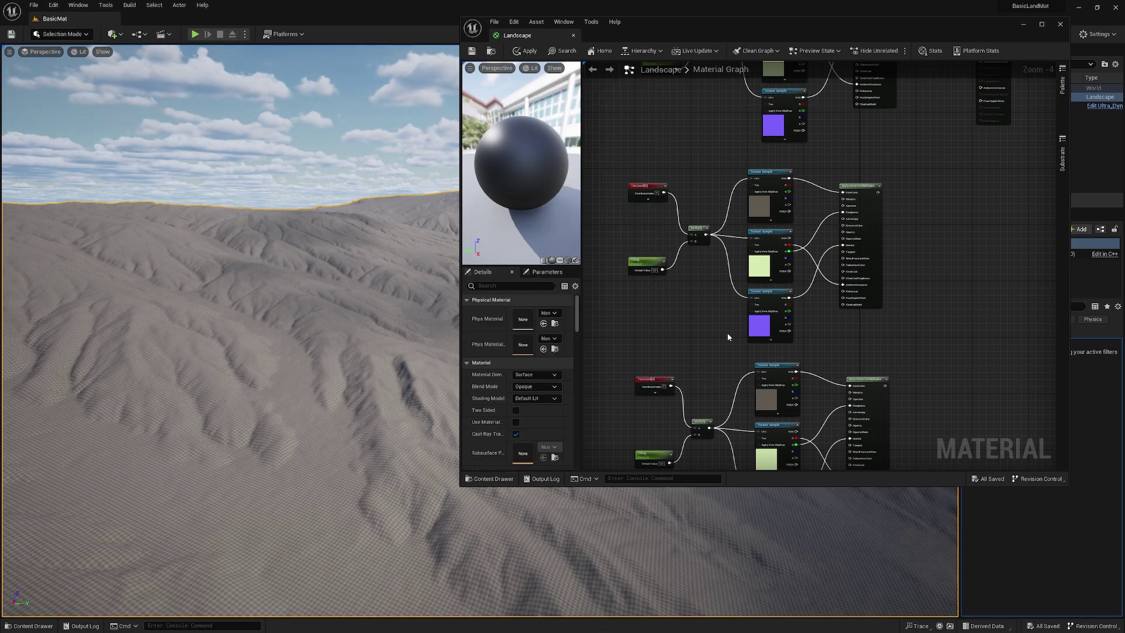
Step: Assign the Mossy Grass 2K_D texture to the base color sample of the middle node group
left_click(765, 176)
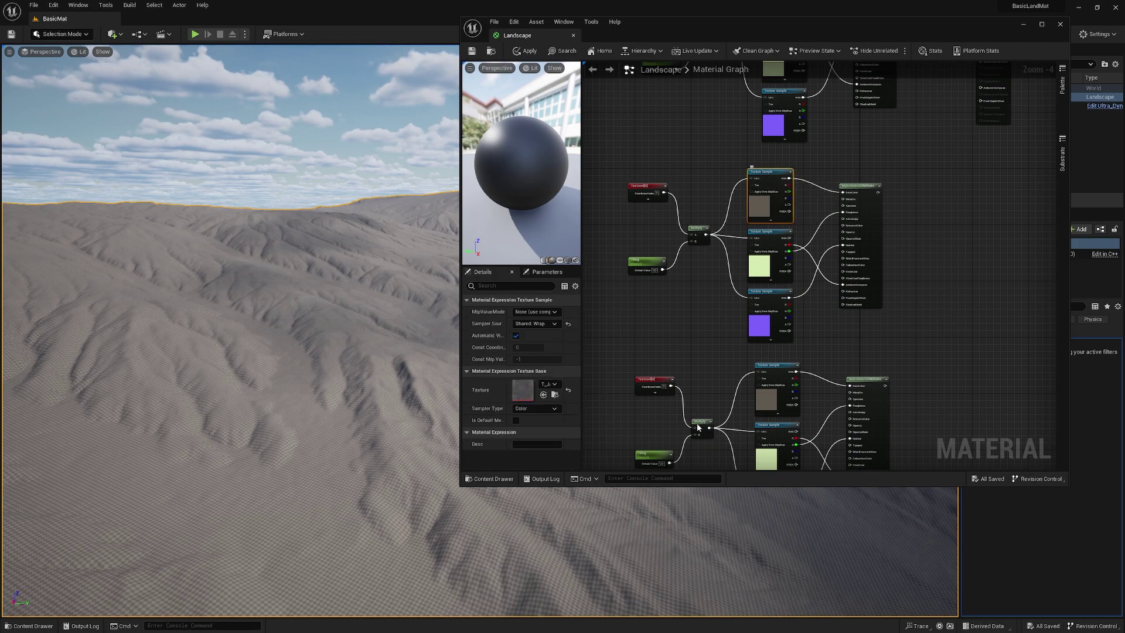
key("ctrl+space")
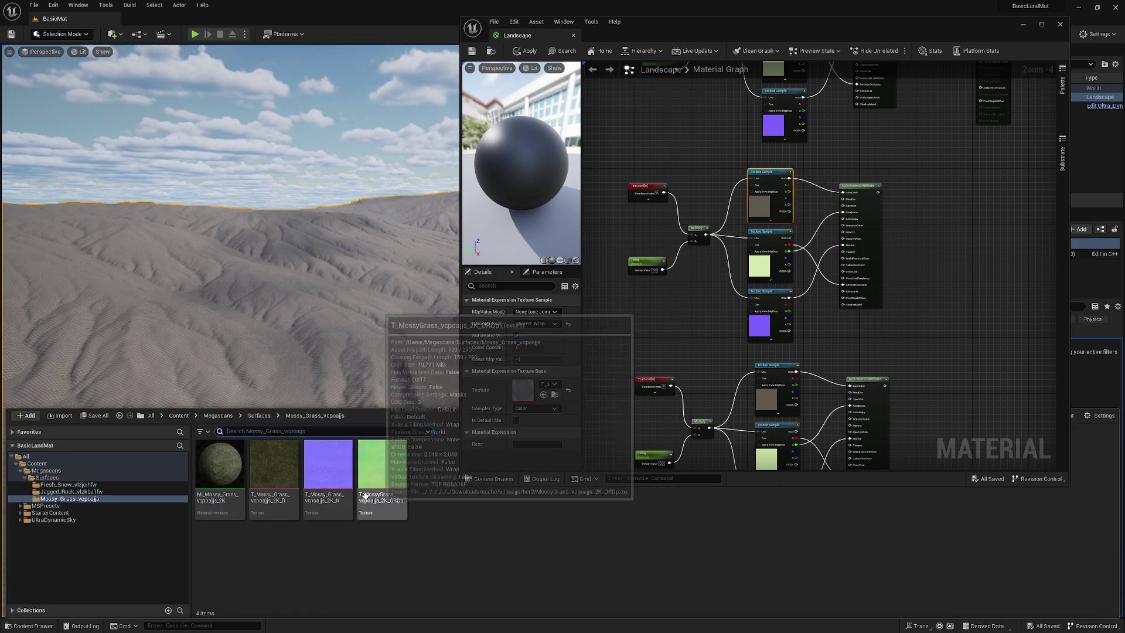
left_click(286, 495)
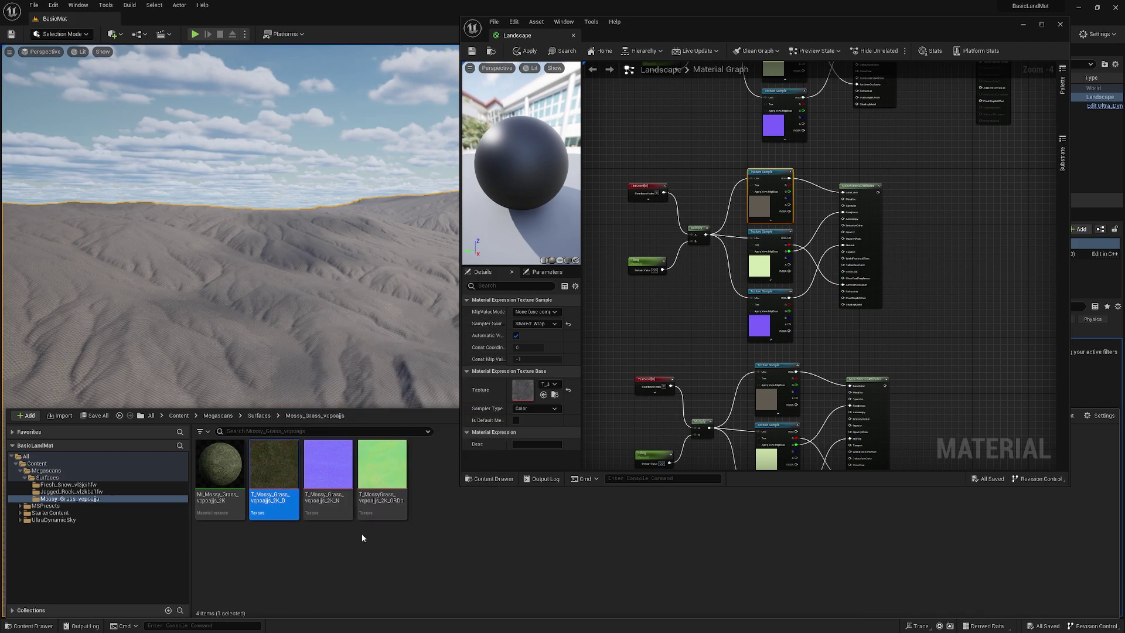
left_click(545, 396)
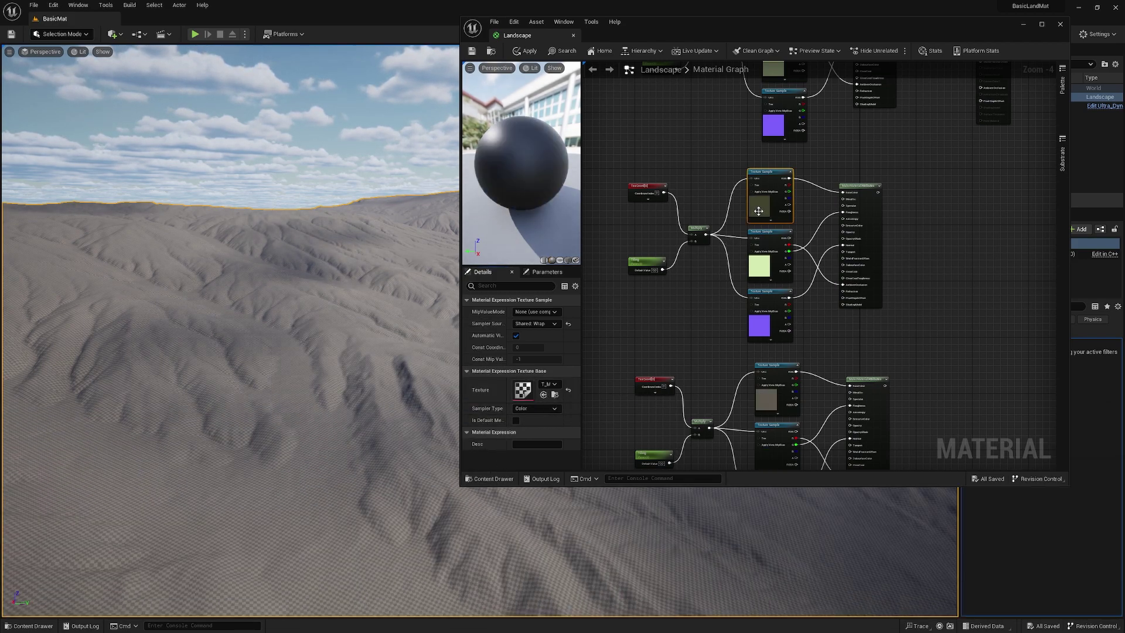
scroll(848, 327, "up", 3)
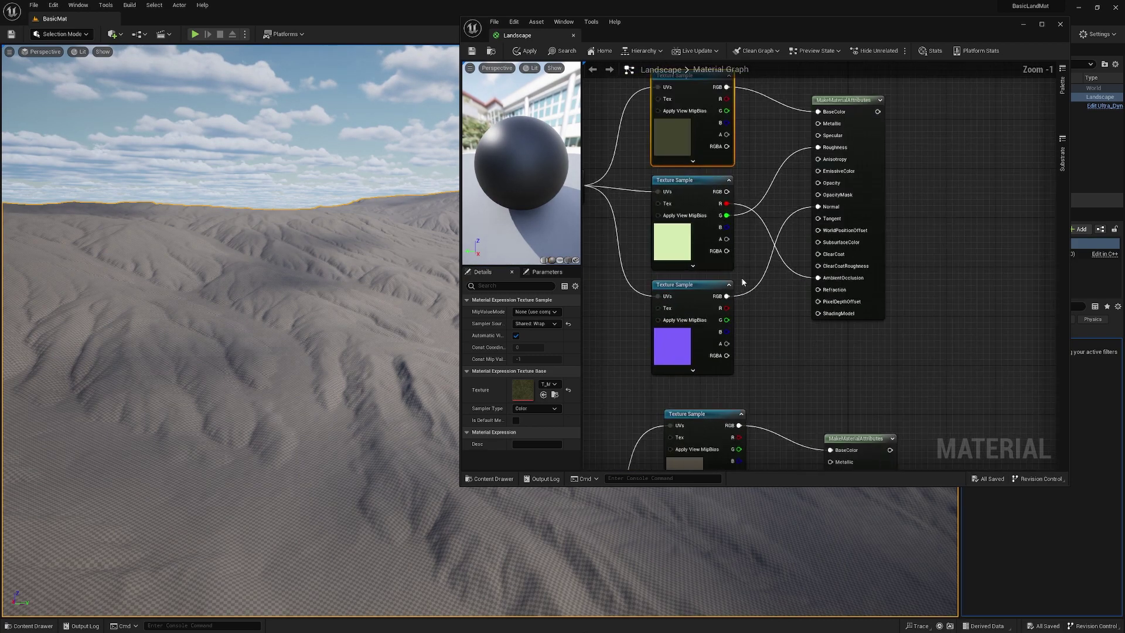
left_click(694, 241)
key("ctrl+space")
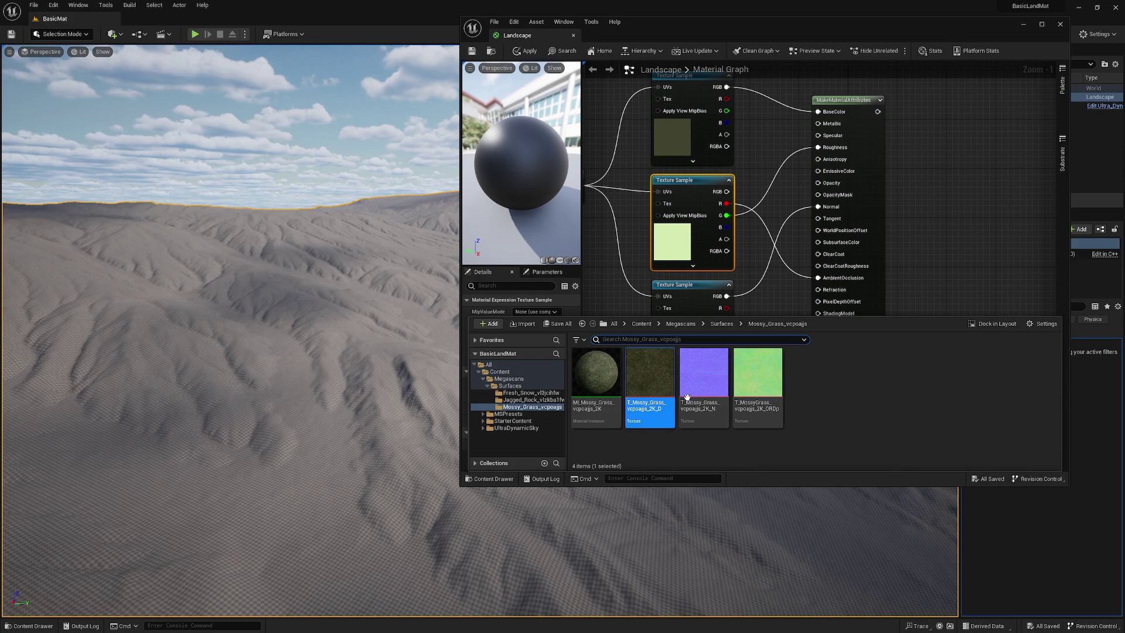
key("ctrl+space")
key("ctrl+space")
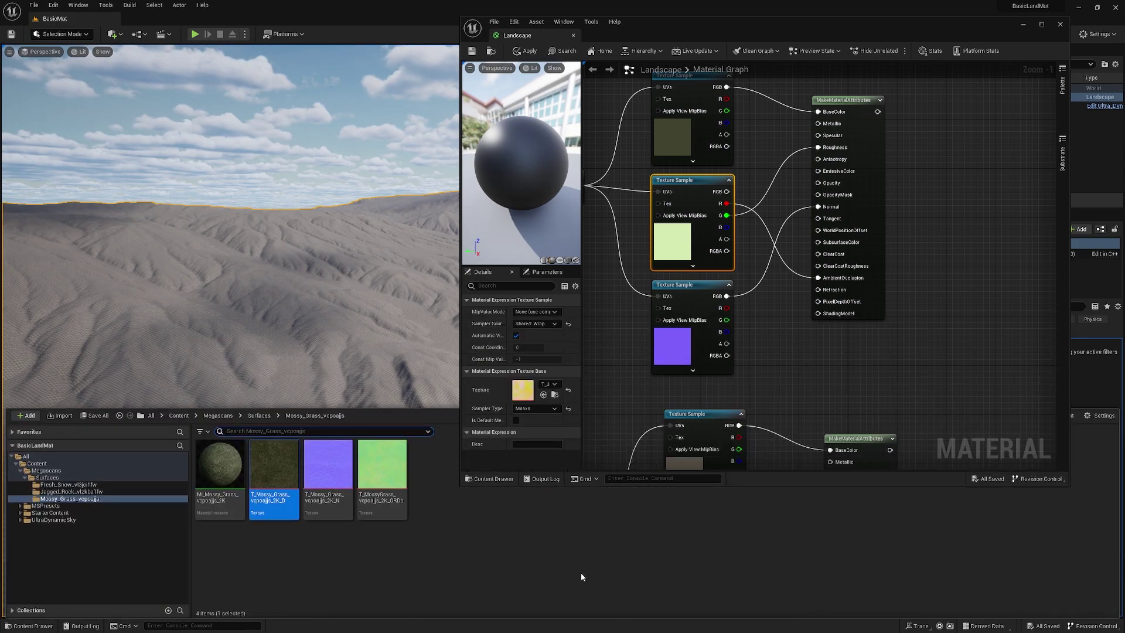
left_click(792, 382)
key("ctrl+space")
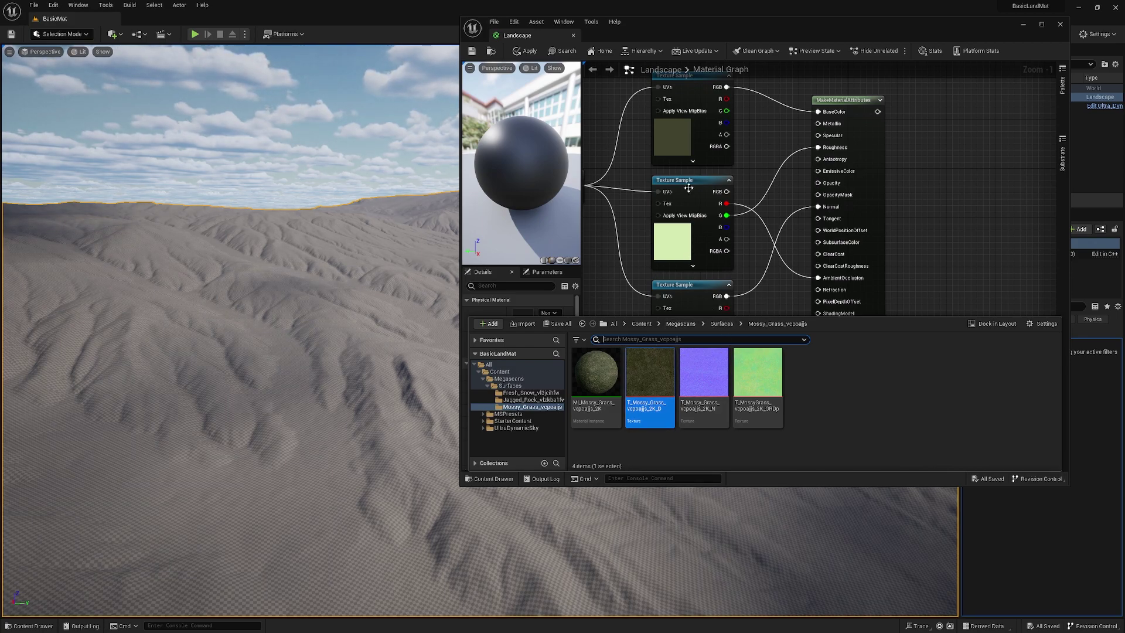
Step: Assign the Mossy Grass 2K_ORDp texture to the sample feeding Roughness and AmbientOcclusion in the middle group
right_click_drag(689, 188, 727, 215)
left_click(729, 213)
key("ctrl+space")
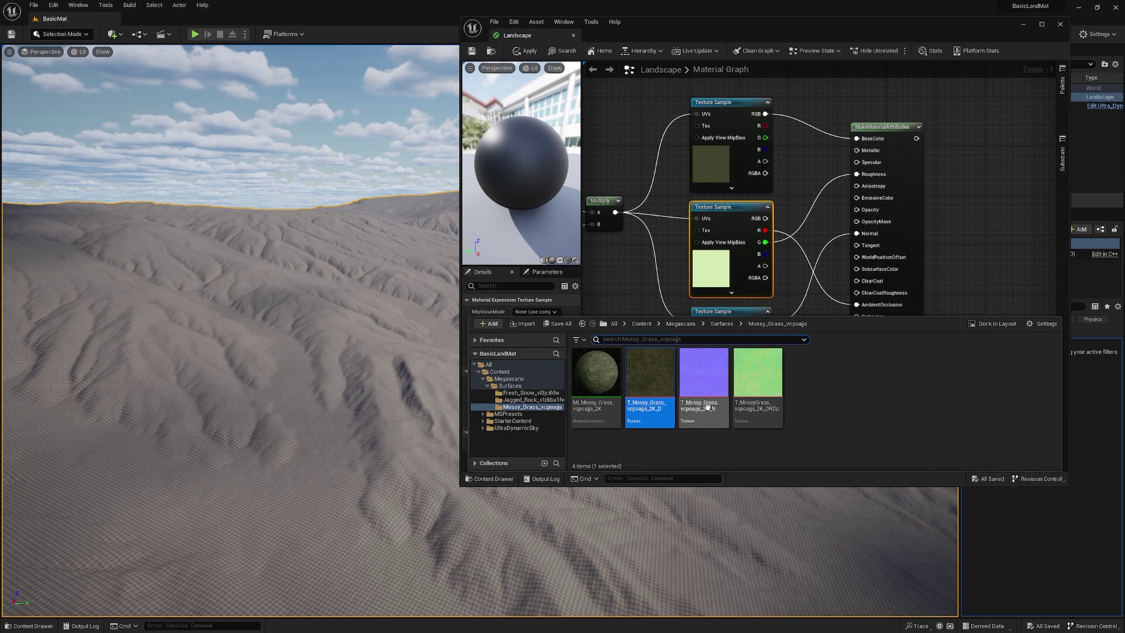
left_click(756, 404)
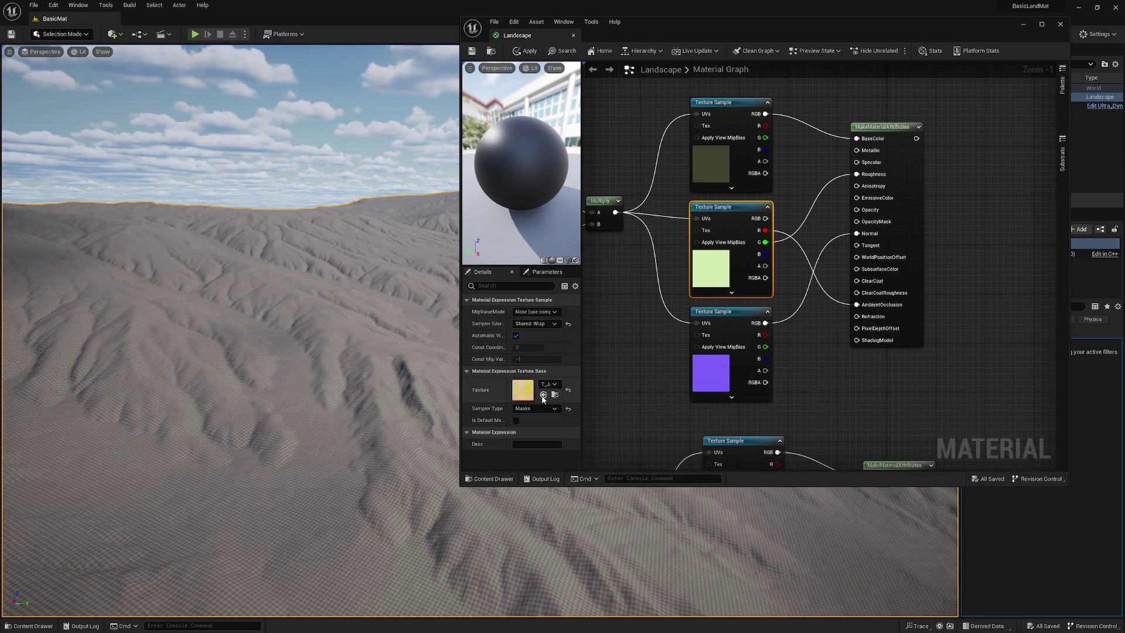
left_click(544, 394)
Step: Assign the Mossy Grass 2K_N texture to the sample feeding Normal in the middle group
left_click(697, 381)
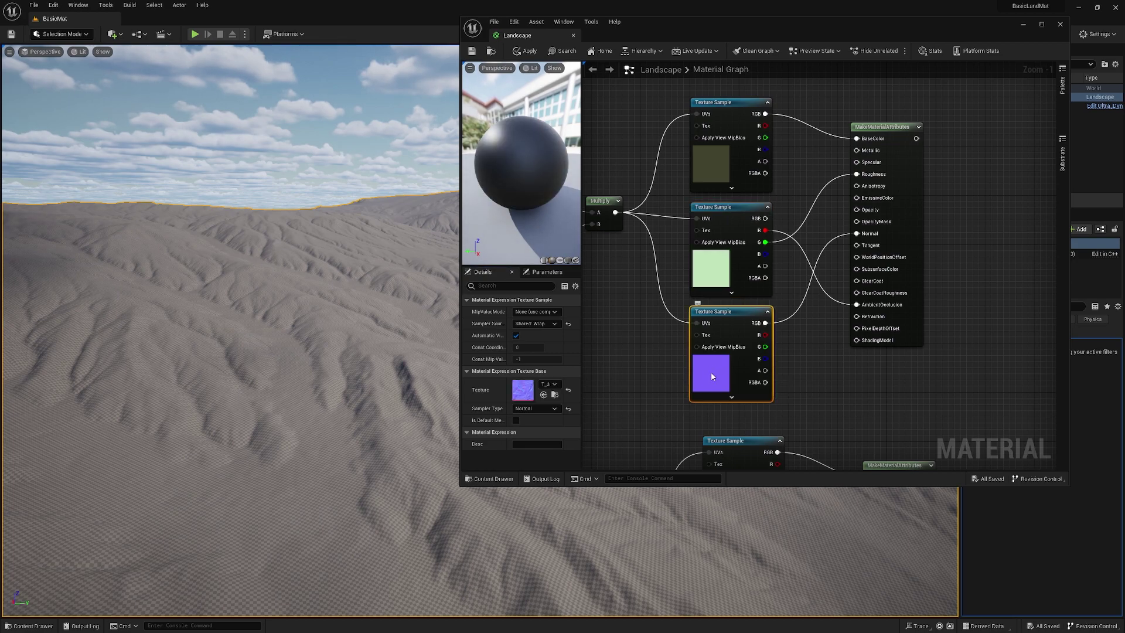
key("ctrl+space")
left_click(706, 405)
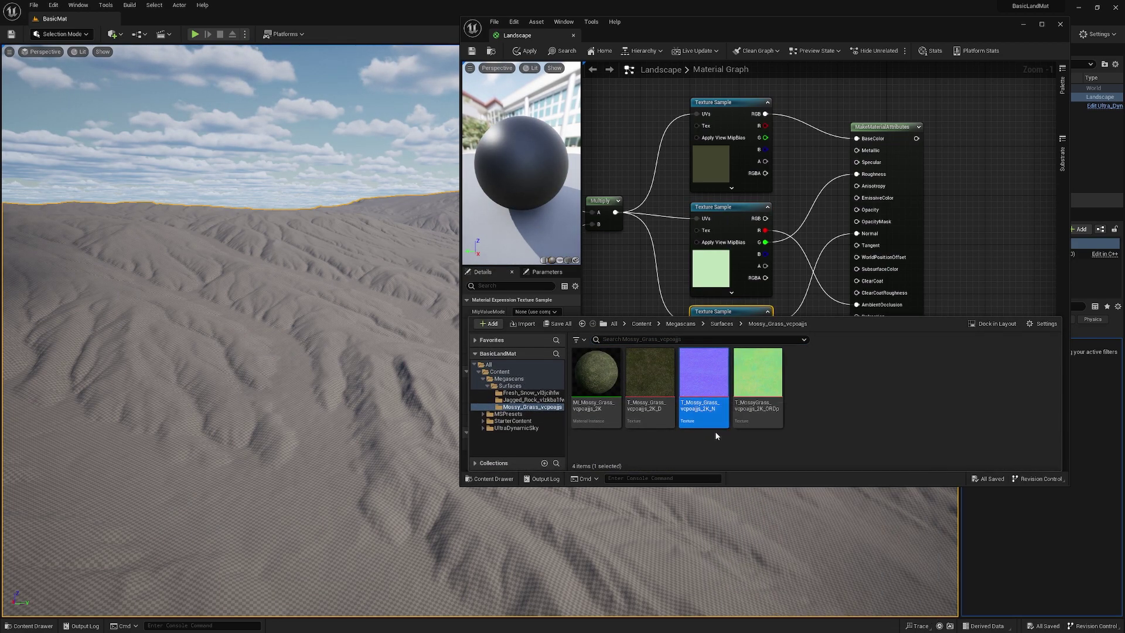
left_click(543, 394)
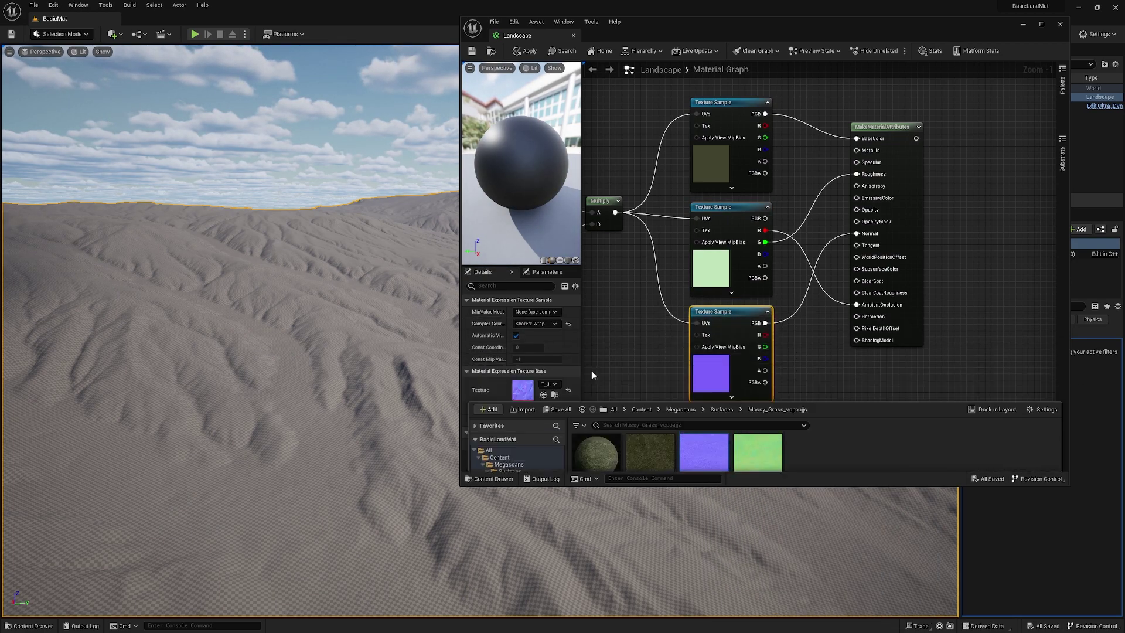
left_click(814, 388)
Step: Assign the 2K_D texture from the Fresh Snow surface folder to the base color sample of the lowest node group
right_click_drag(830, 411, 875, 173)
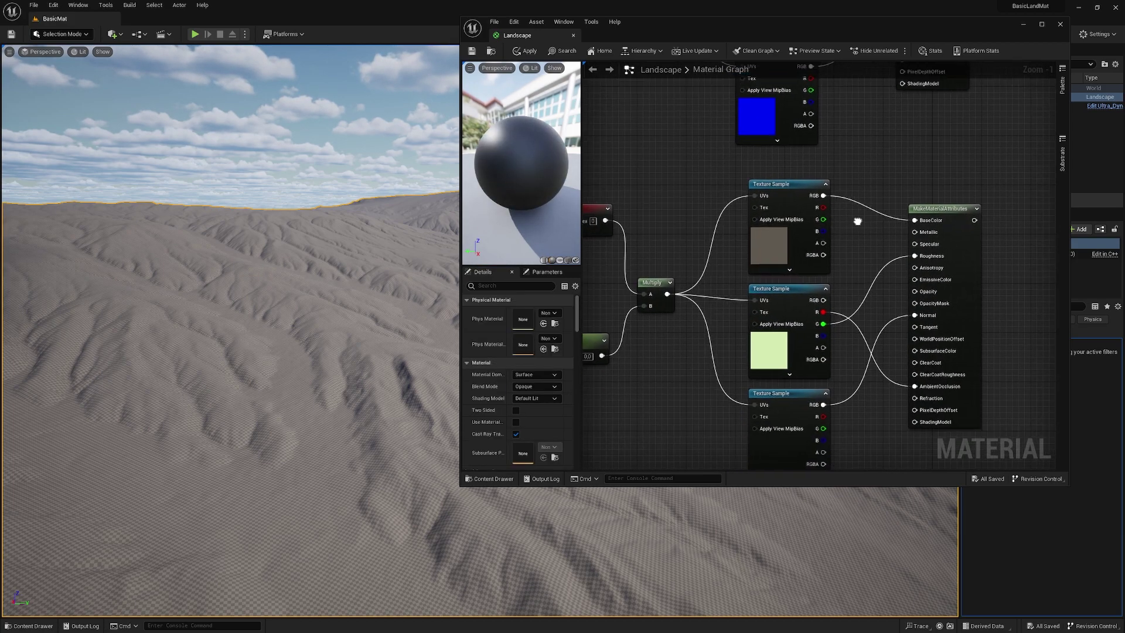
left_click(785, 228)
key("ctrl+space")
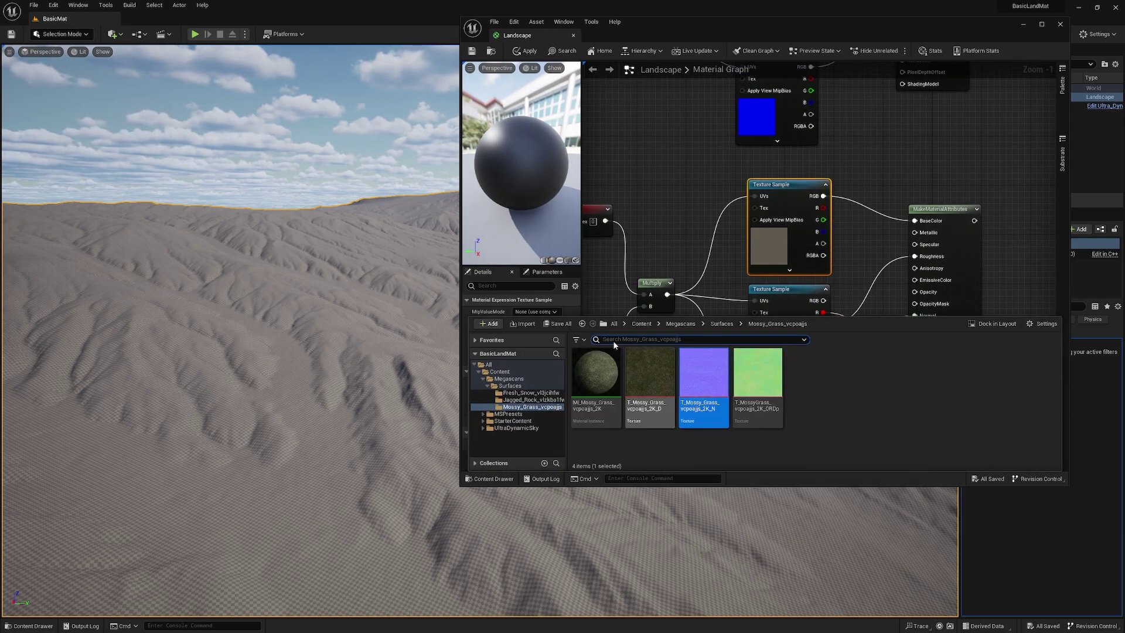
left_click(720, 324)
double_click(595, 375)
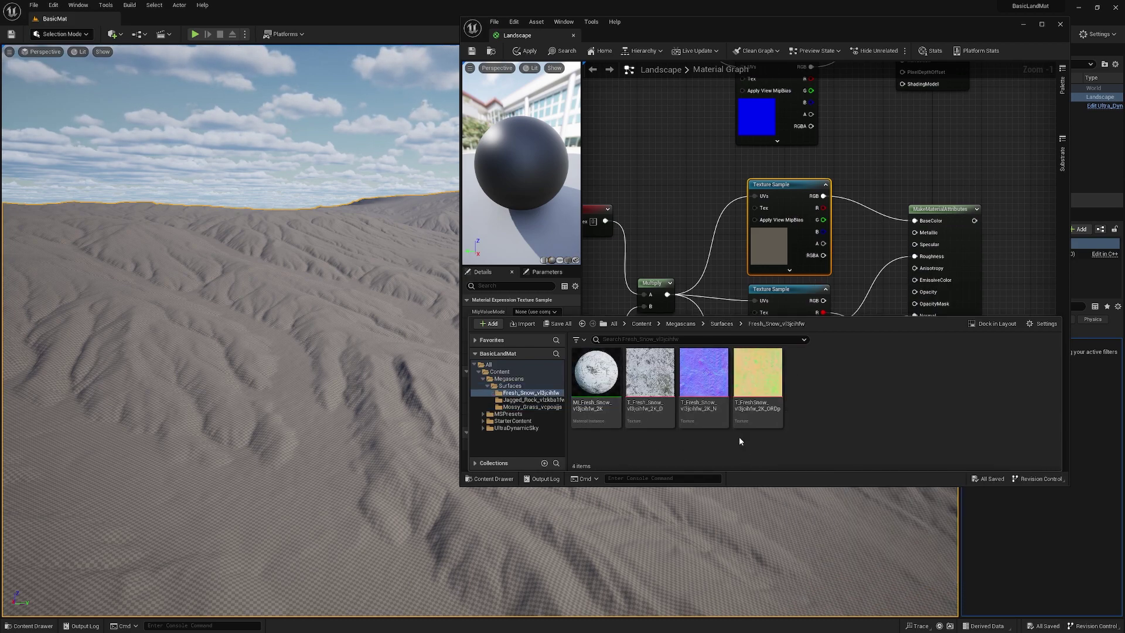
left_click(650, 375)
key("ctrl+space")
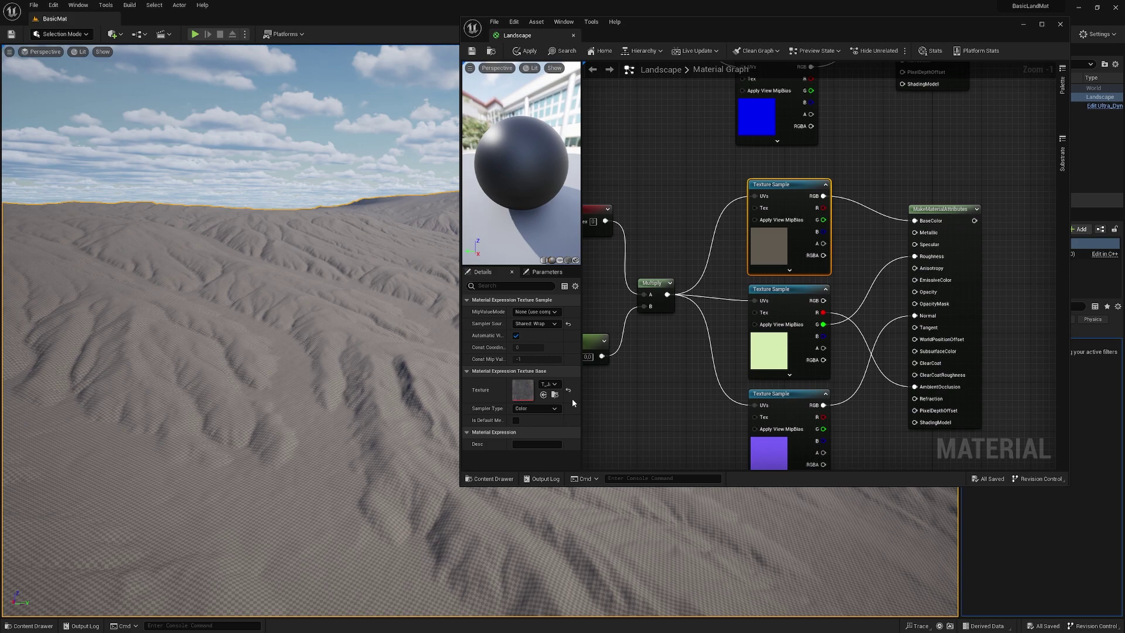
left_click(544, 395)
Step: Assign the Fresh Snow 2K_ORDp texture to the sample feeding Roughness and AmbientOcclusion in the lowest group
left_click(771, 342)
key("ctrl+space")
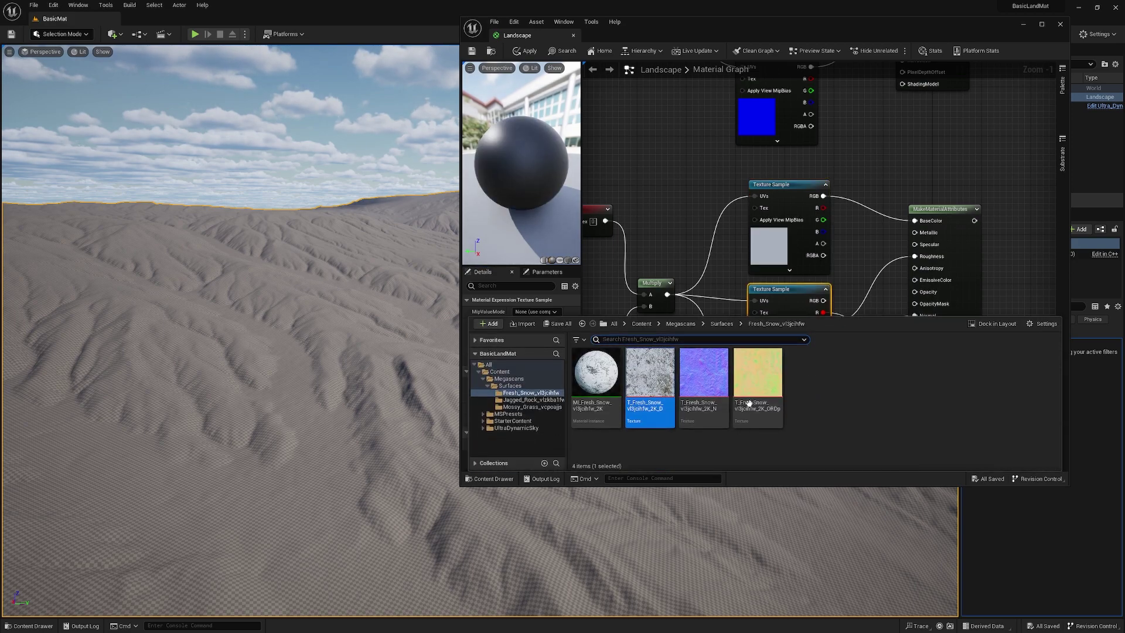
left_click(759, 378)
left_click(544, 395)
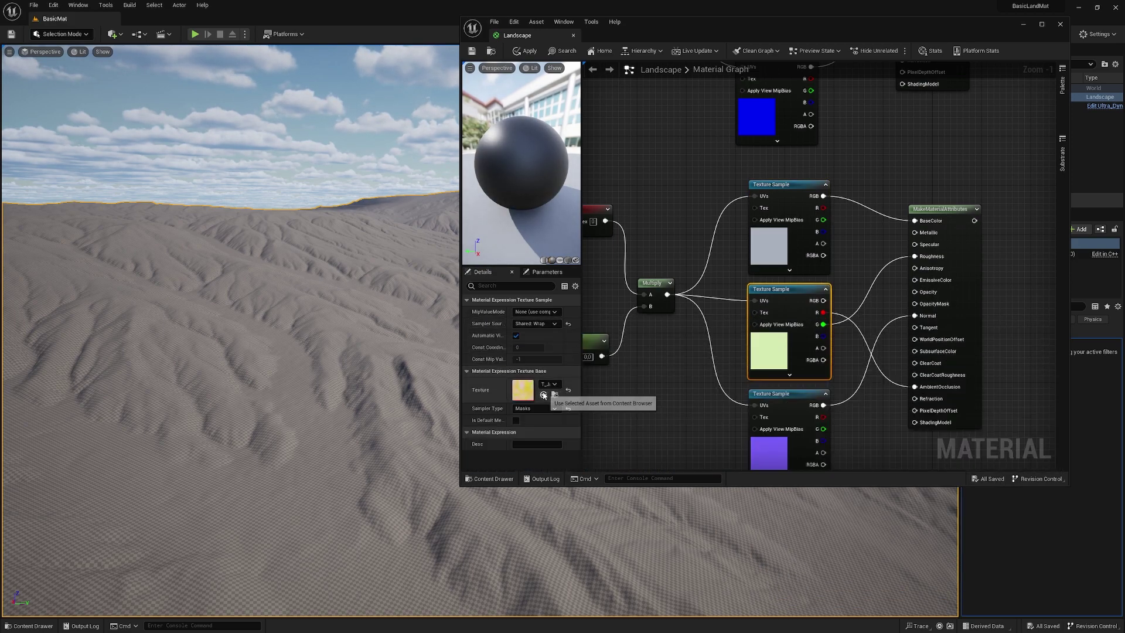
left_click(543, 395)
Step: Assign the Fresh Snow 2K_N texture to the sample feeding Normal in the lowest group
right_click_drag(837, 405, 772, 312)
left_click(709, 357)
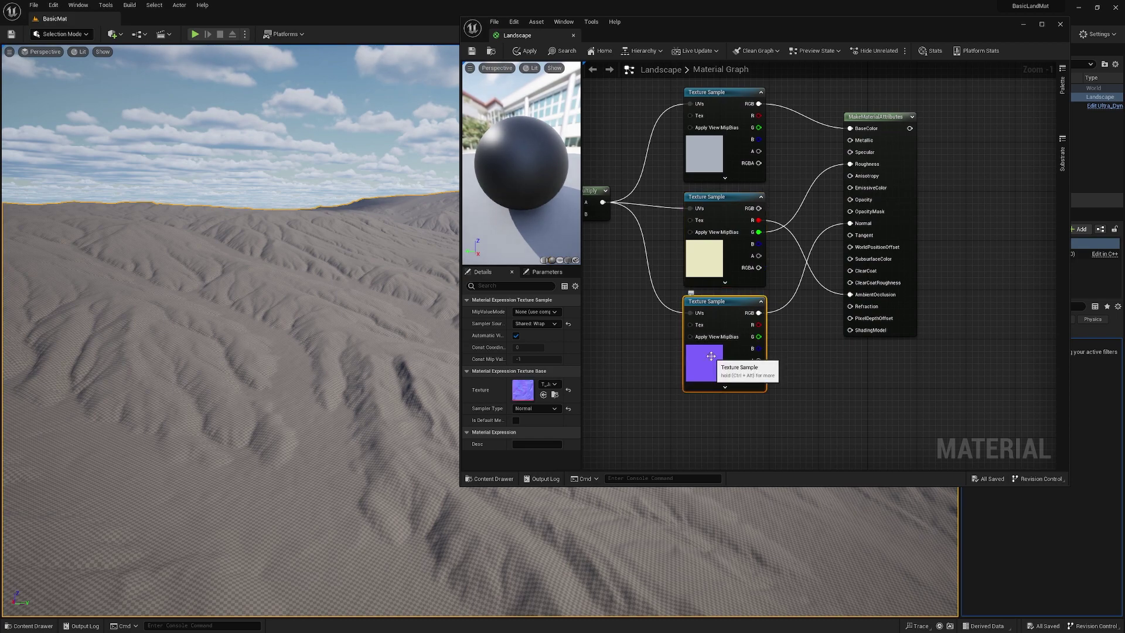
key("ctrl+space")
left_click(704, 375)
key("ctrl+space")
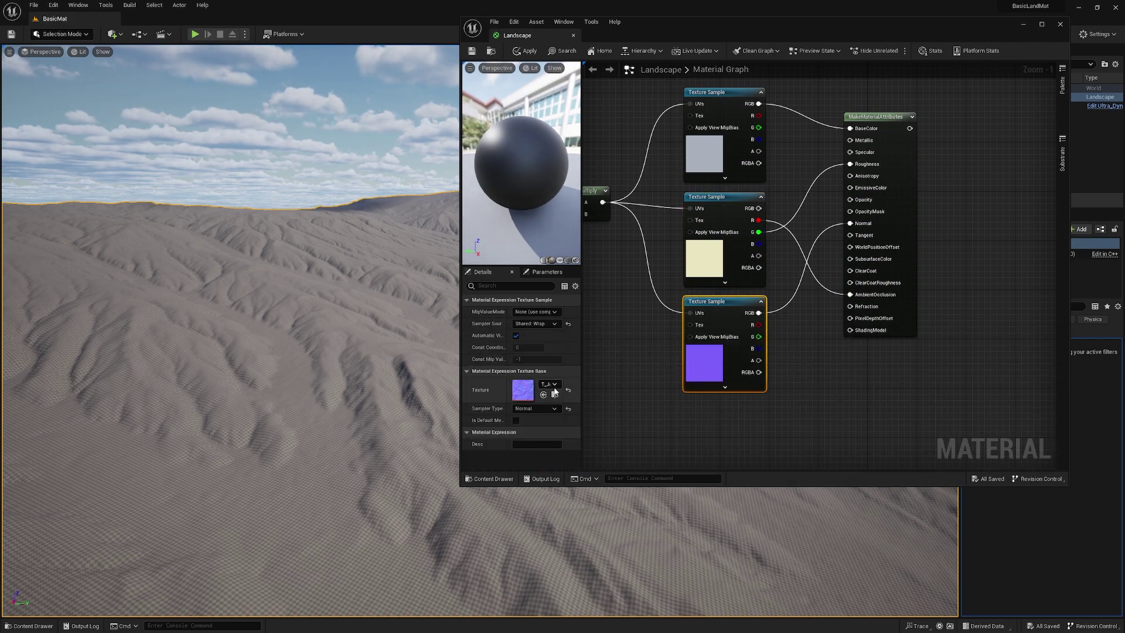
left_click(544, 395)
left_click(848, 390)
scroll(879, 310, "down", 4)
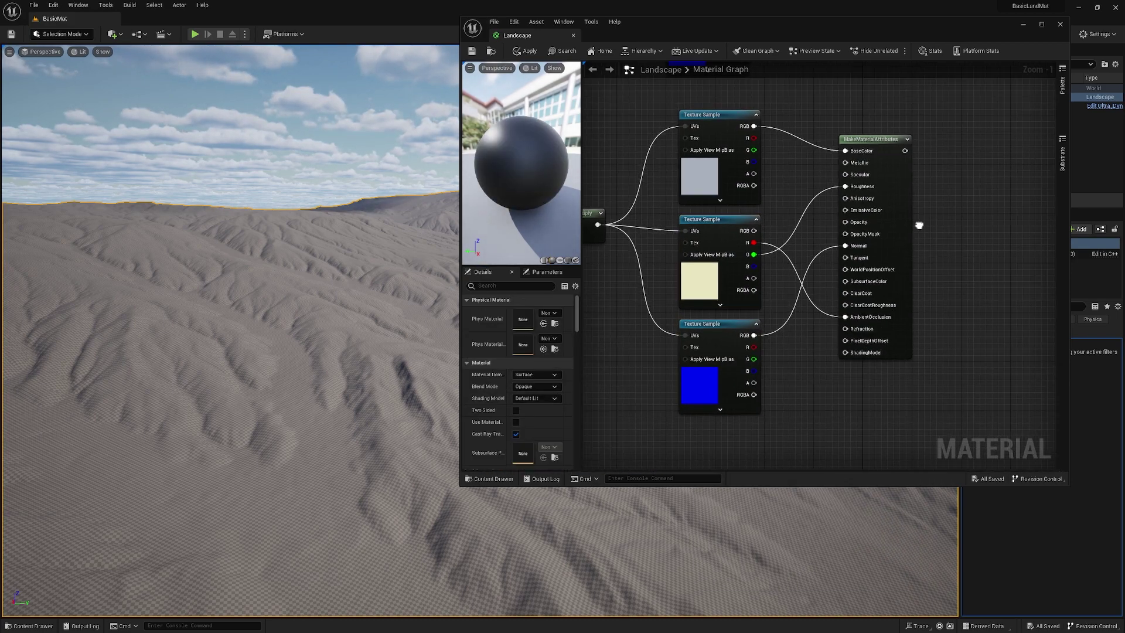
Step: Save the landscape material with its three texture node groups
scroll(852, 313, "down", 2)
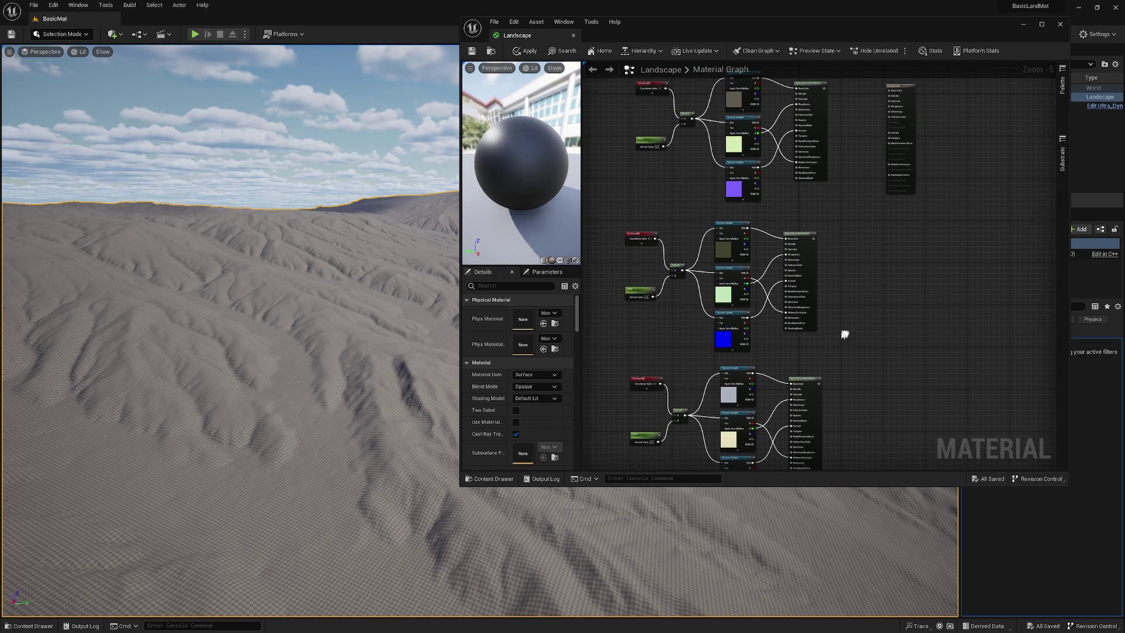
left_click_drag(677, 146, 832, 444)
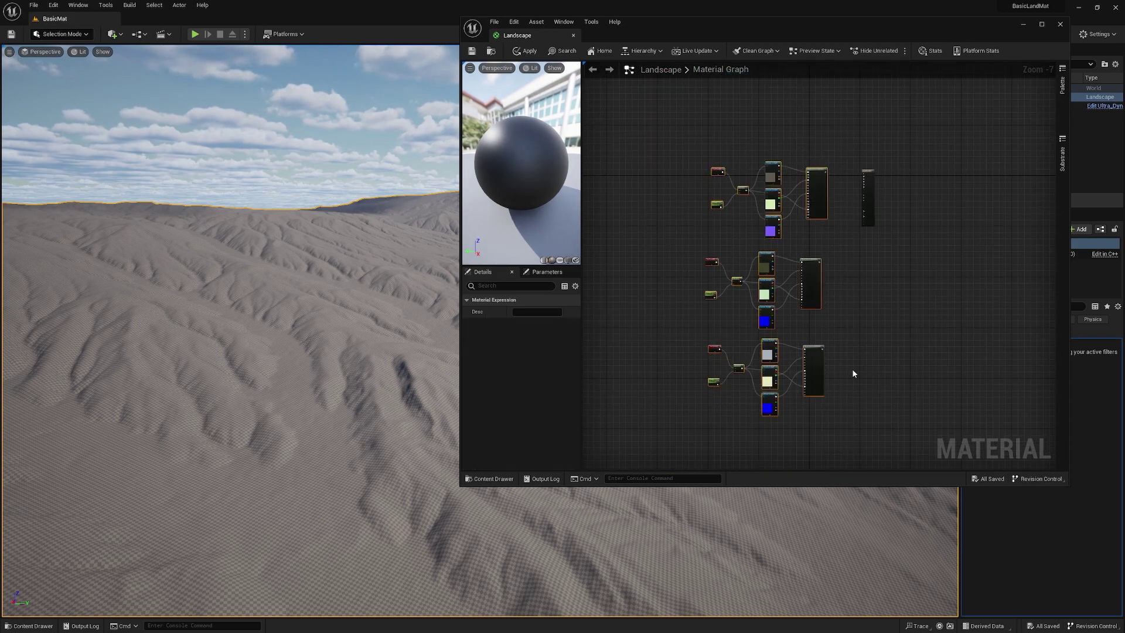
left_click(869, 372)
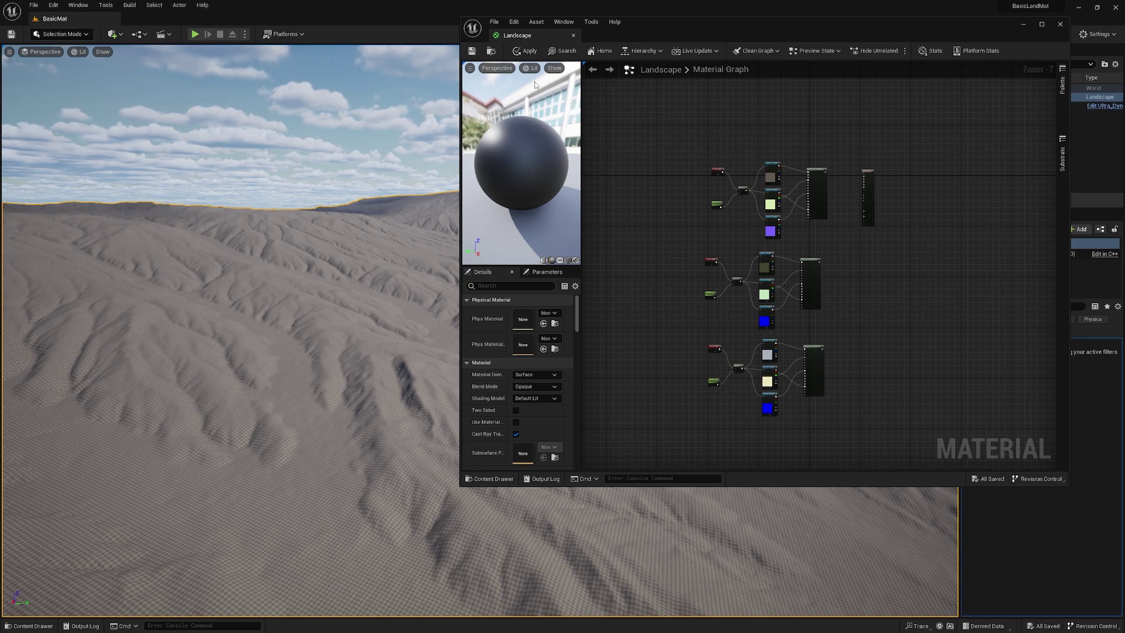
left_click(472, 51)
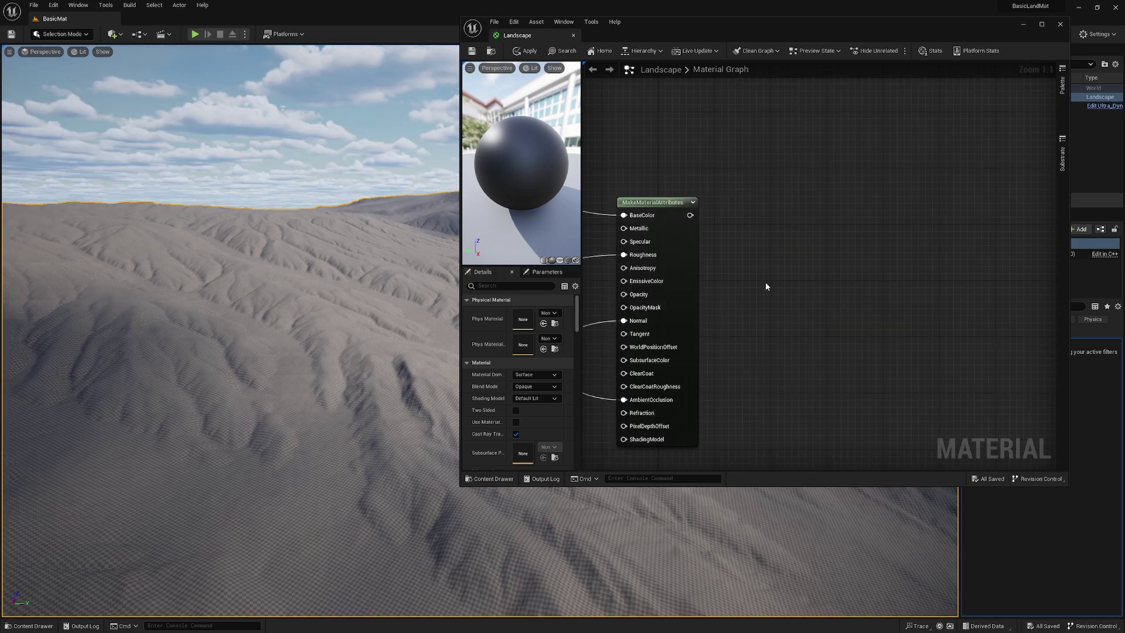
Step: Add a Landscape Layer Blend node to the right of the MakeMaterialAttributes nodes and give it three layers
right_click_drag(766, 285, 1034, 232)
right_click_drag(822, 308, 595, 297)
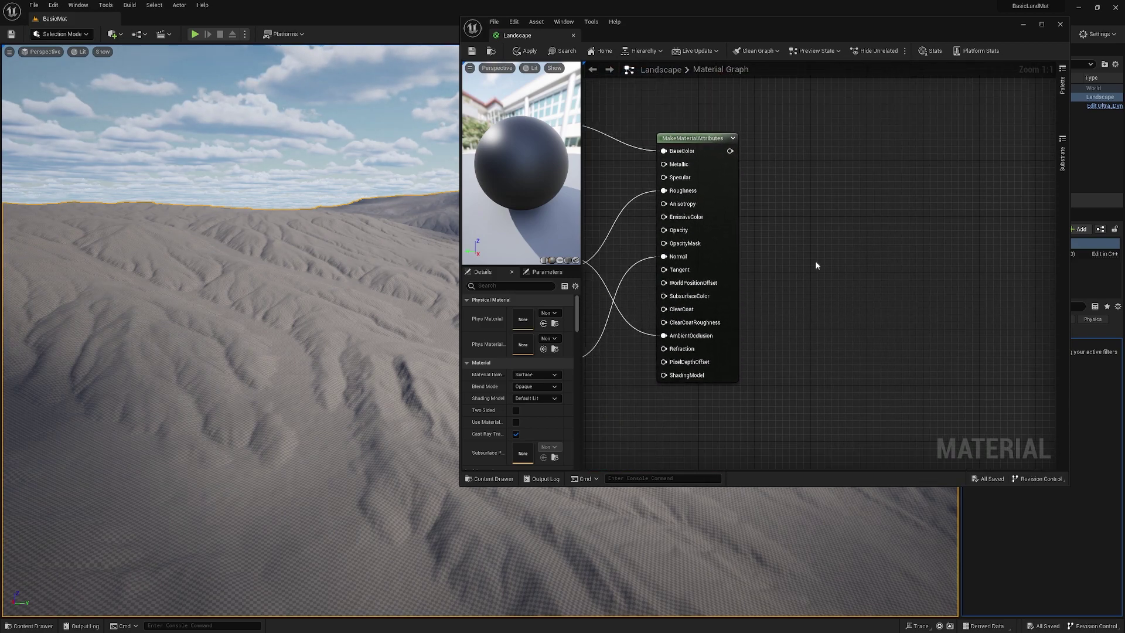
right_click(817, 265)
type("land")
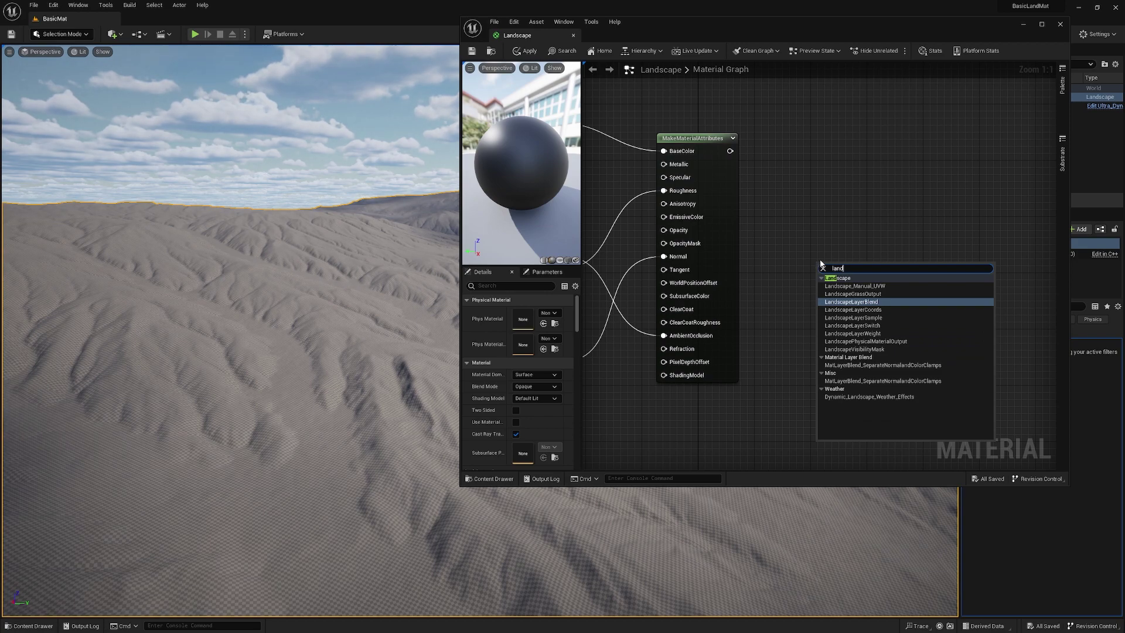
left_click(861, 302)
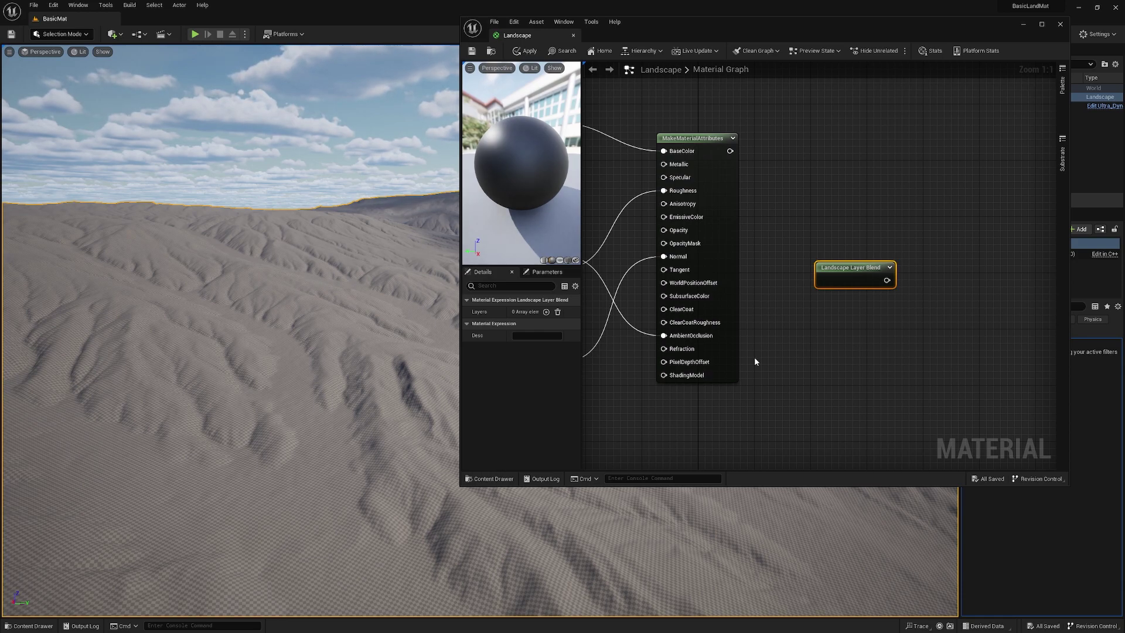
left_click(546, 312)
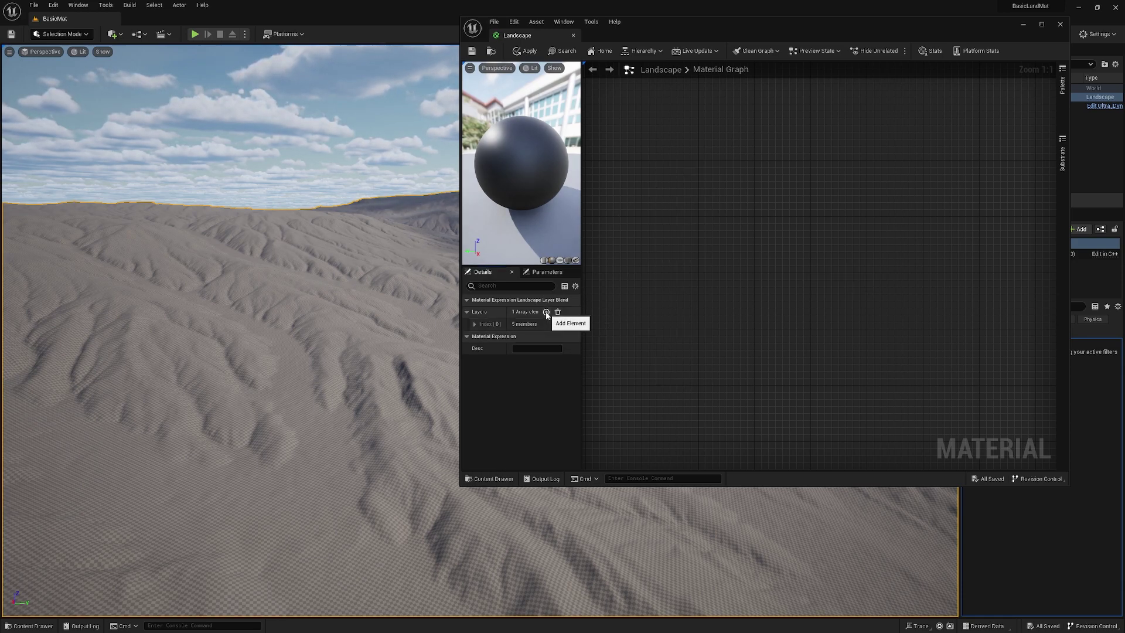
left_click(547, 312)
left_click(546, 312)
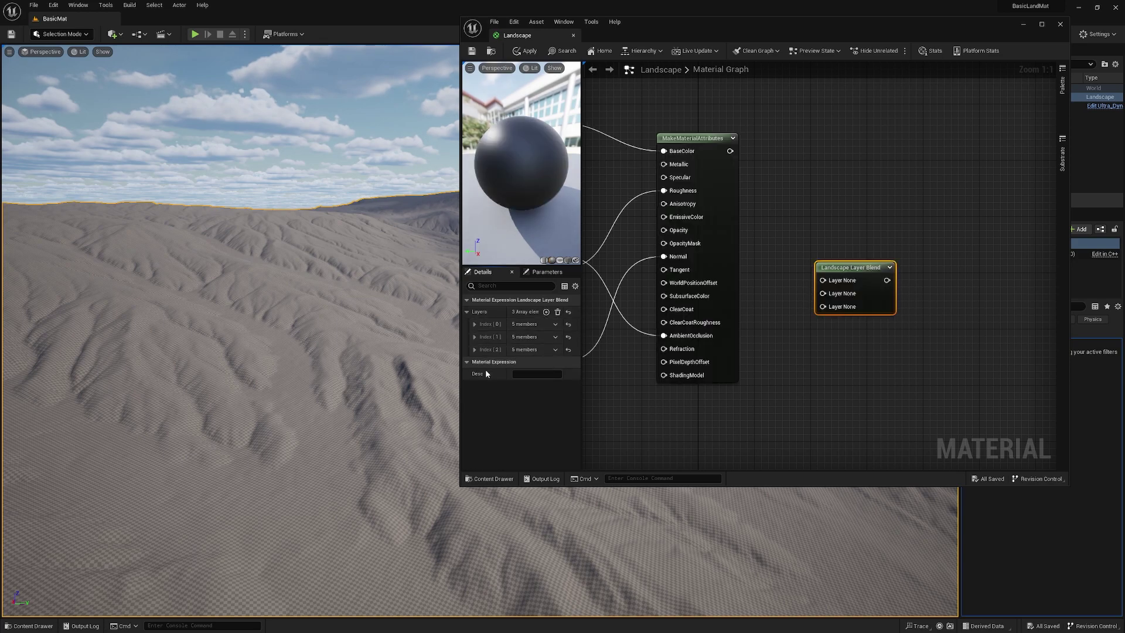
Step: Name the first layer of the Landscape Layer Blend node Snow
left_click(474, 325)
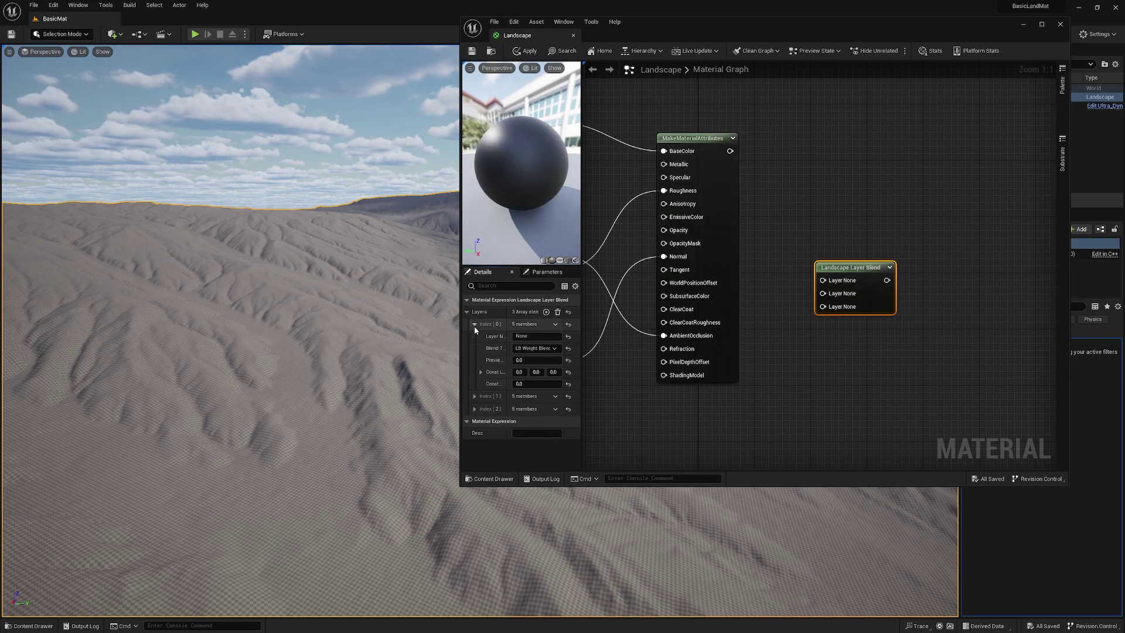
left_click(532, 337)
type("Sno")
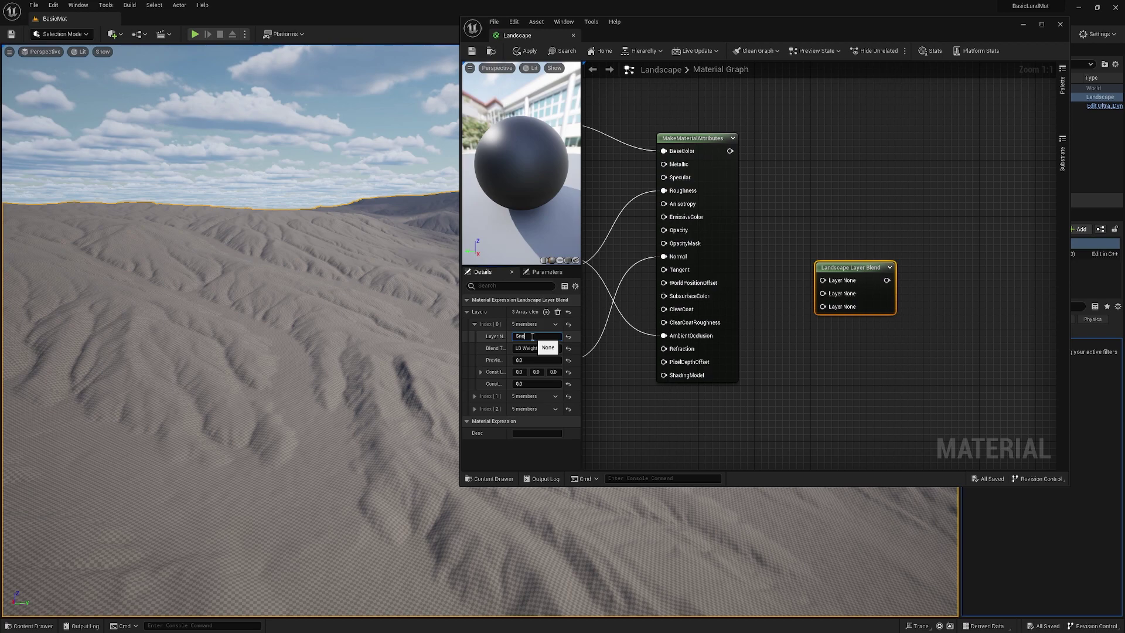
type("w")
key("Return")
left_click(475, 324)
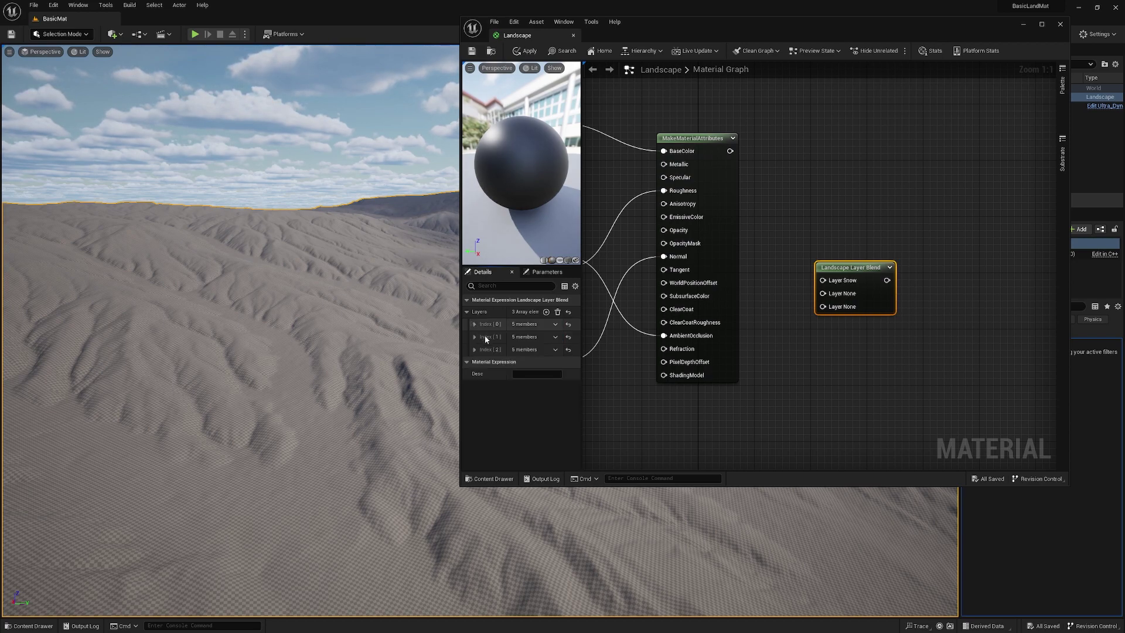
Step: Name the second layer of the Landscape Layer Blend node Grass
left_click(485, 339)
left_click(534, 349)
type("G")
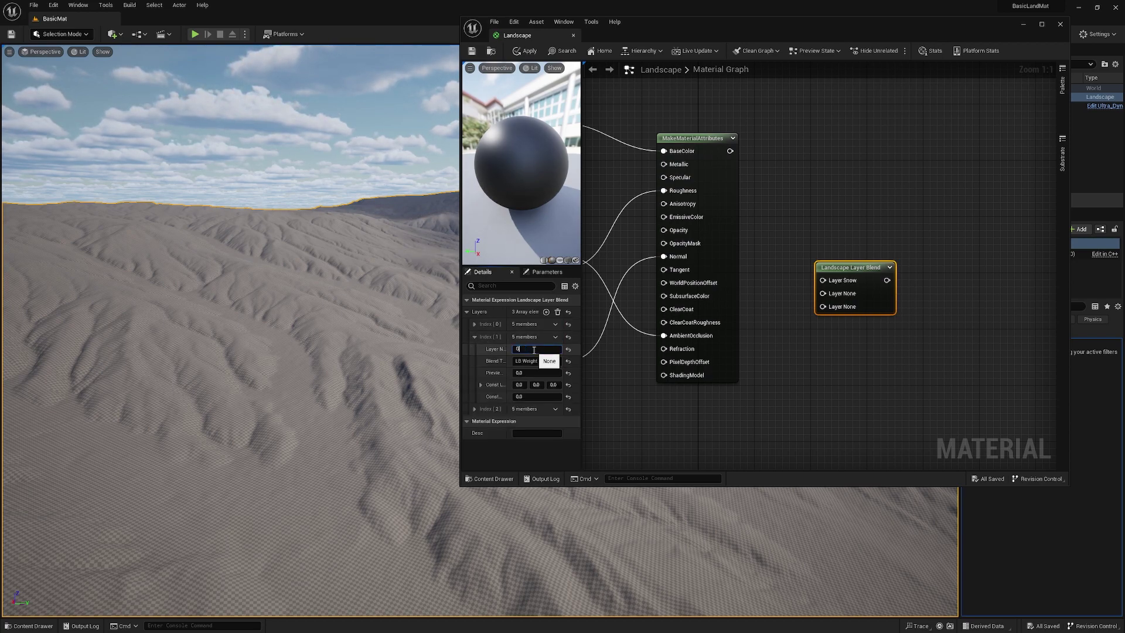
type("rass")
key("Return")
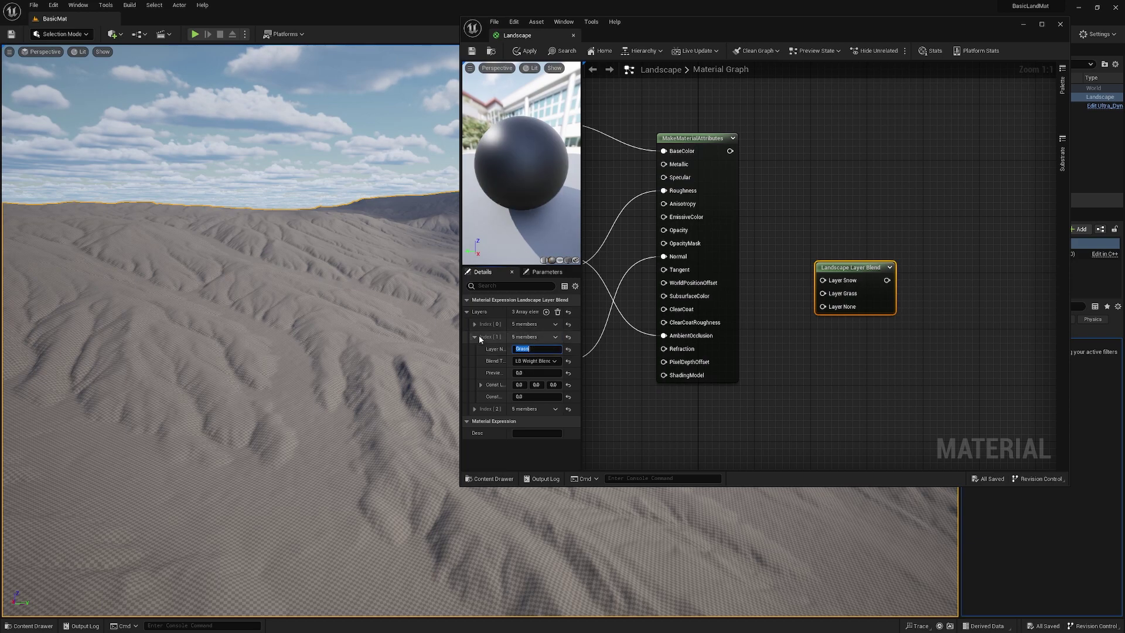
left_click(478, 336)
Step: Name the third layer of the Landscape Layer Blend node Rock
left_click(476, 350)
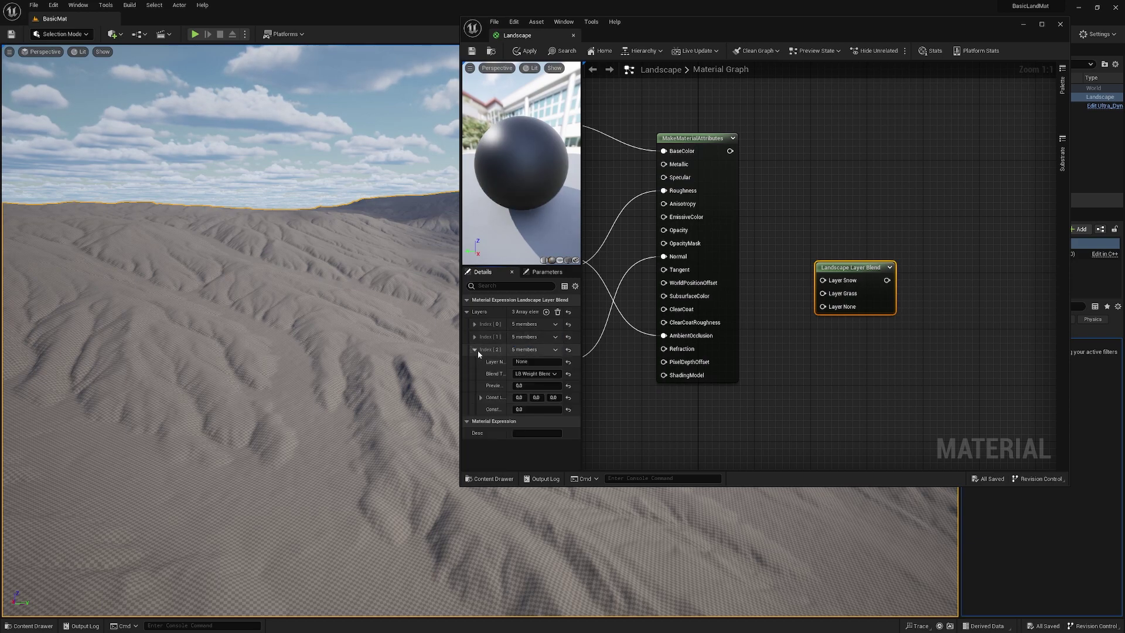
left_click(533, 361)
type("R")
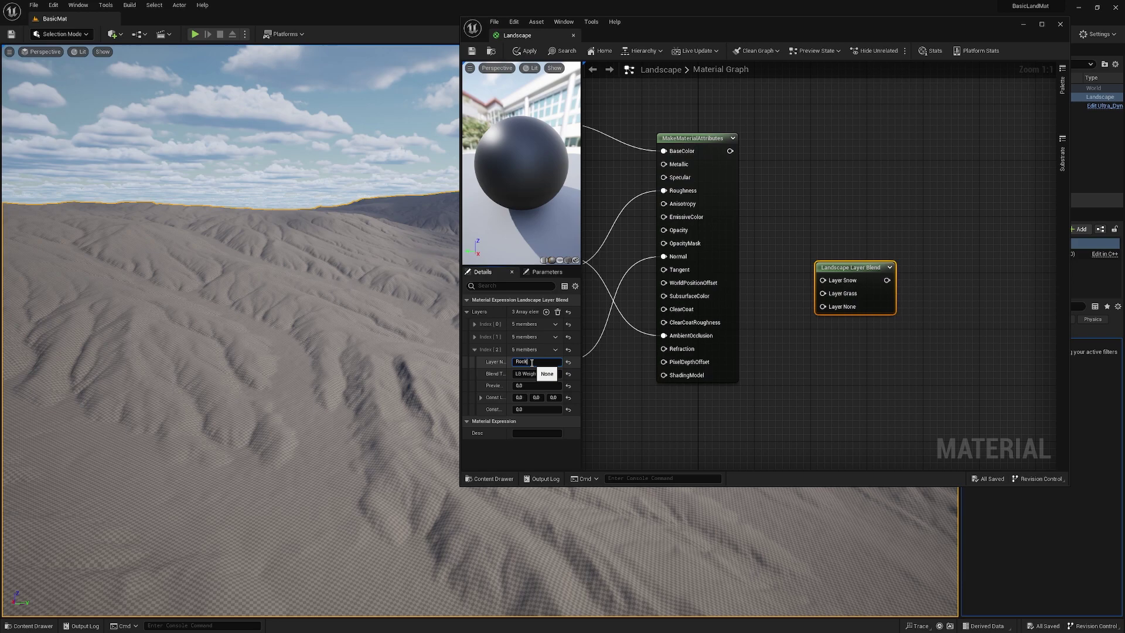
type("ock")
key("Return")
Step: Move the Landscape output node down and right, and reposition the layer blend node between it and the attribute nodes
scroll(912, 312, "down", 4)
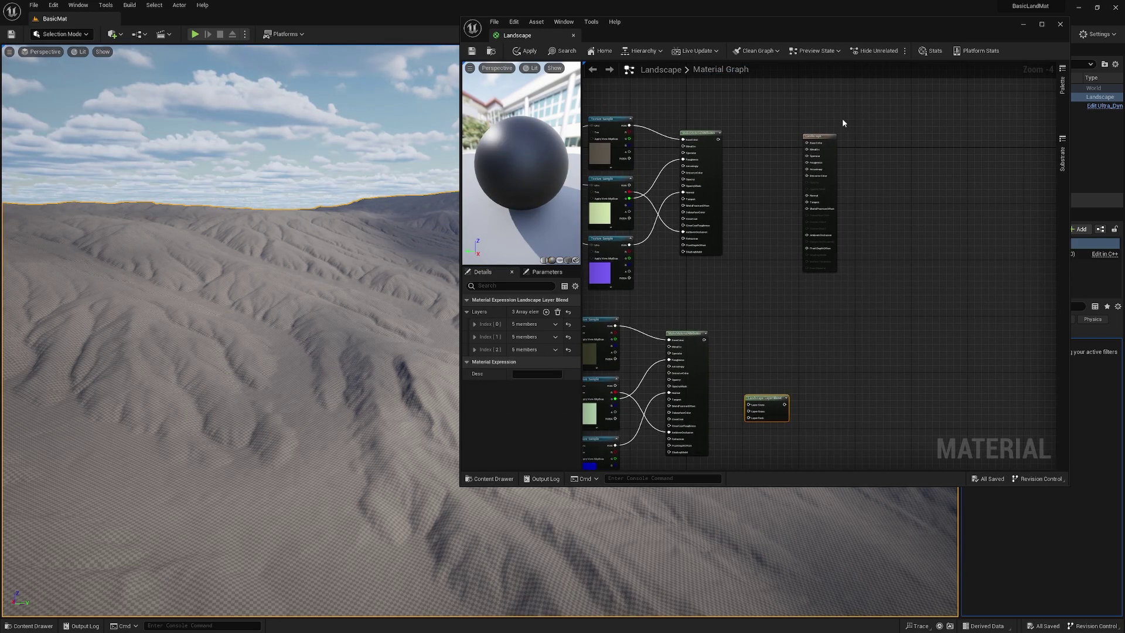
left_click_drag(819, 136, 924, 266)
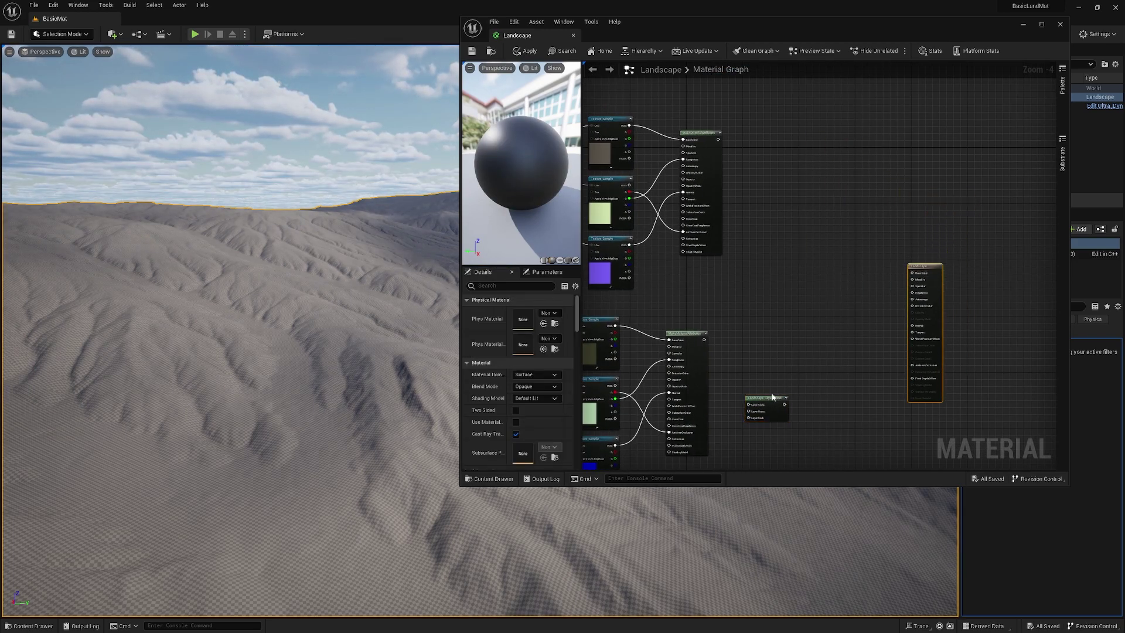
left_click_drag(772, 397, 794, 372)
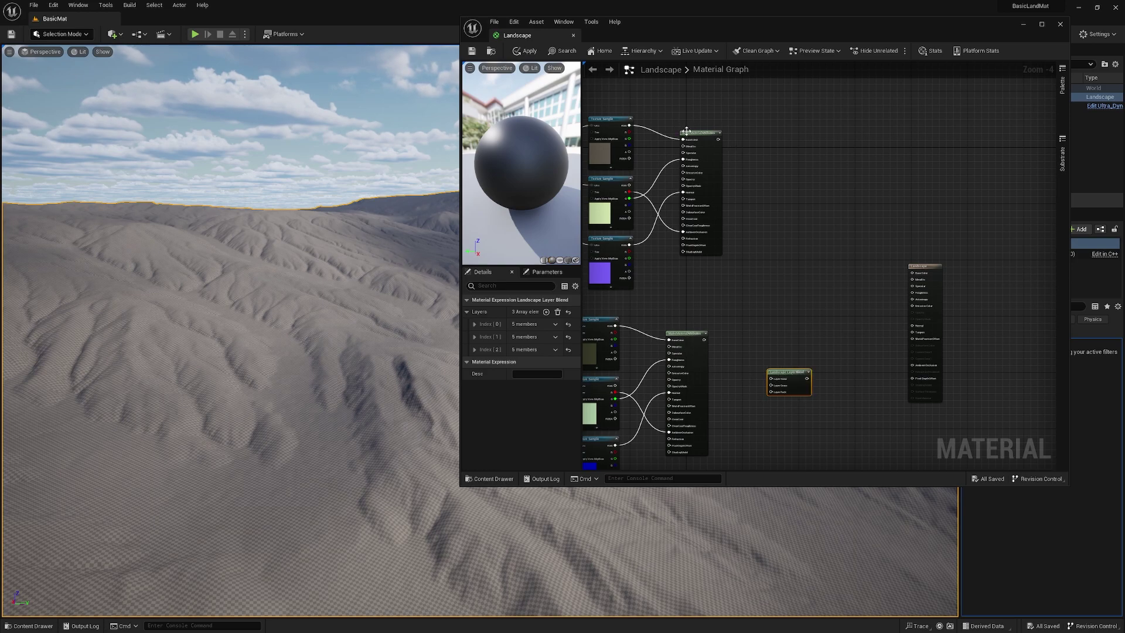
left_click_drag(686, 130, 675, 131)
Step: Enclose all nodes of the uppermost texture group in a comment titled Rock
scroll(706, 271, "up", 3)
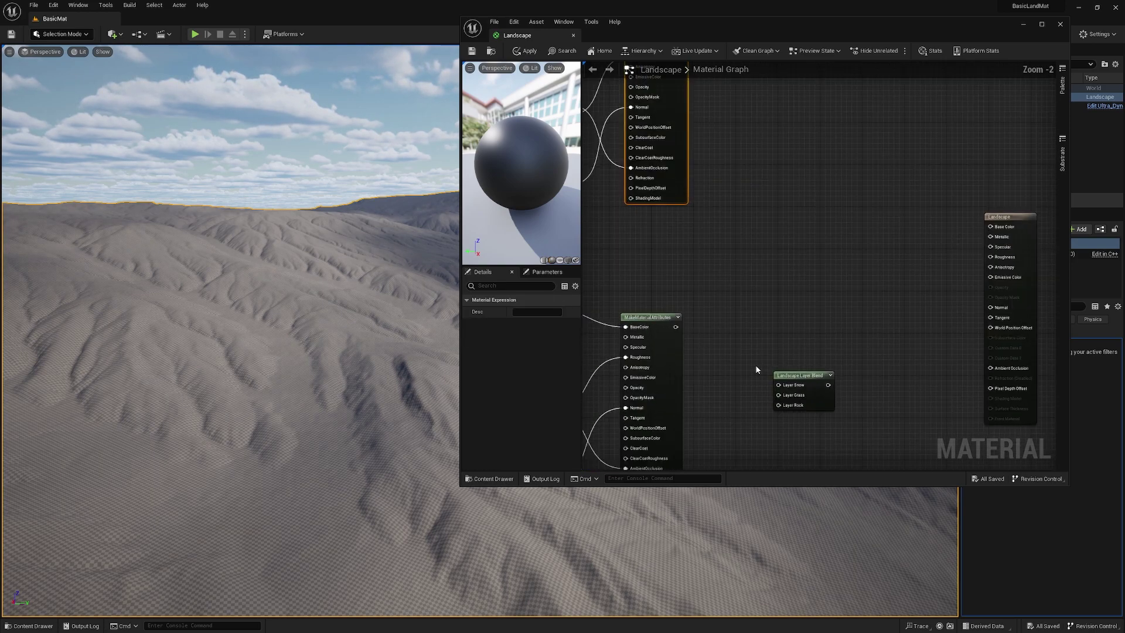
right_click_drag(699, 134, 851, 293)
scroll(753, 296, "down", 3)
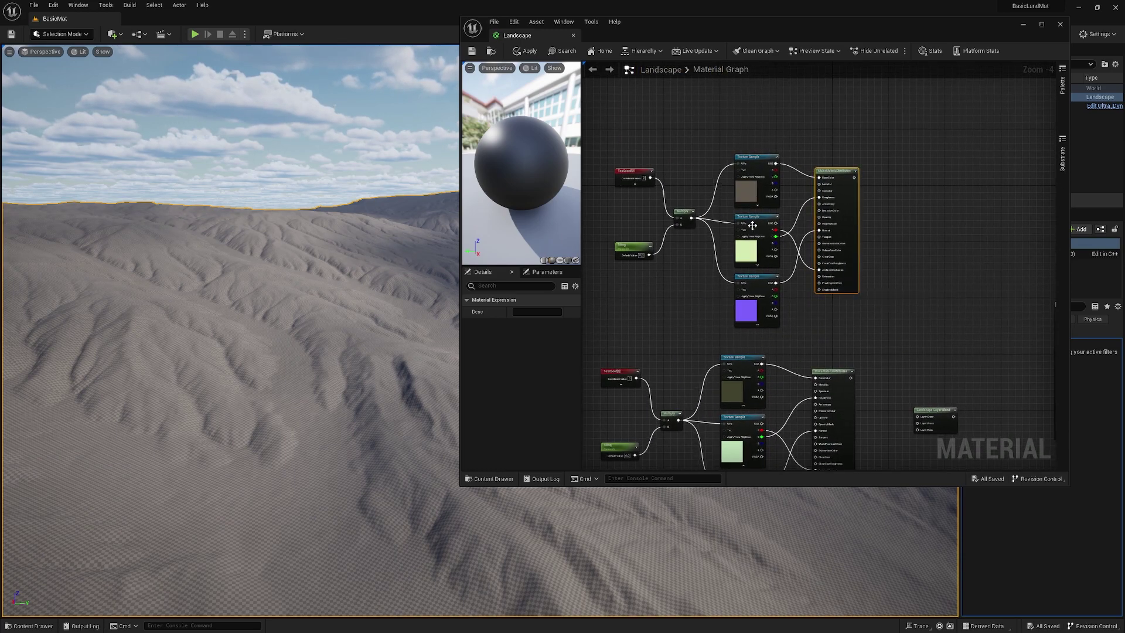
left_click(756, 188)
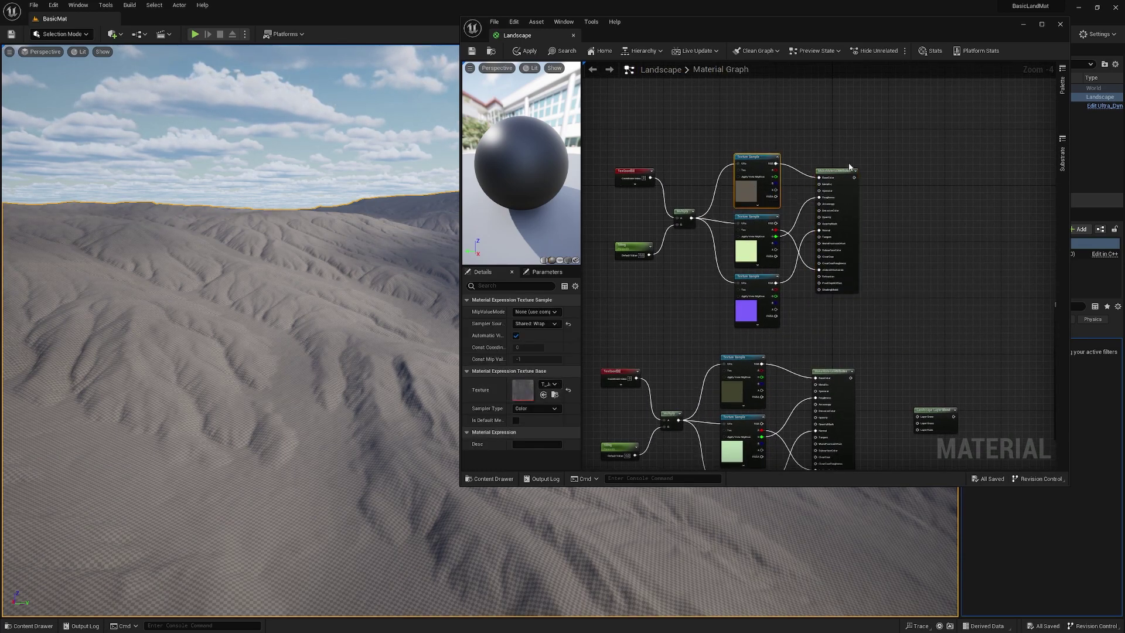
left_click_drag(895, 129, 598, 331)
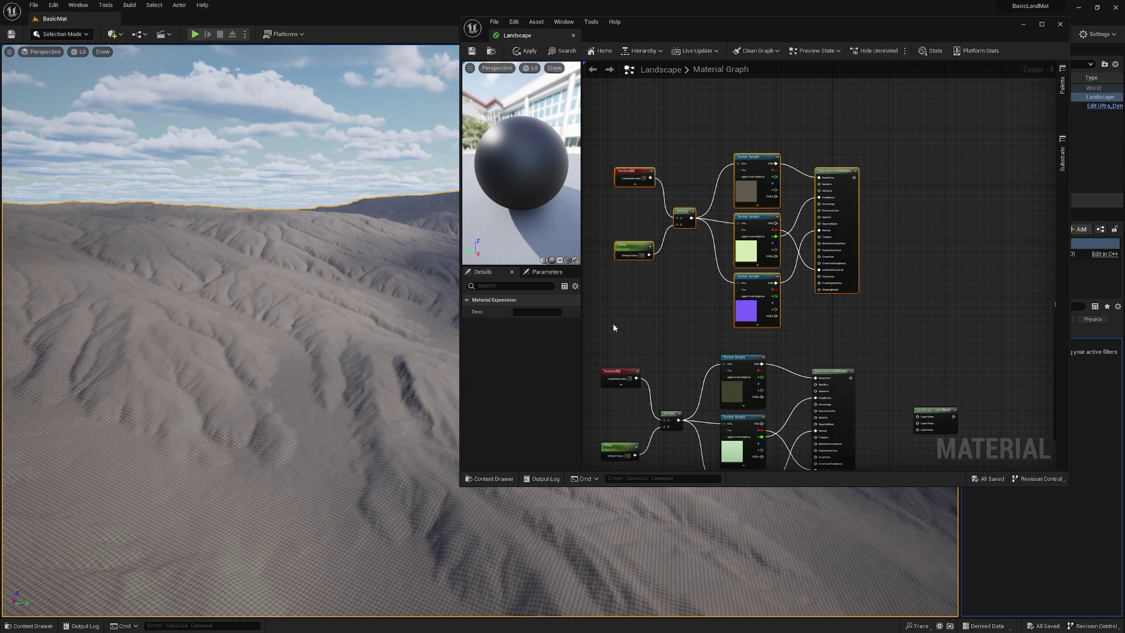
type("cRock")
key("Return")
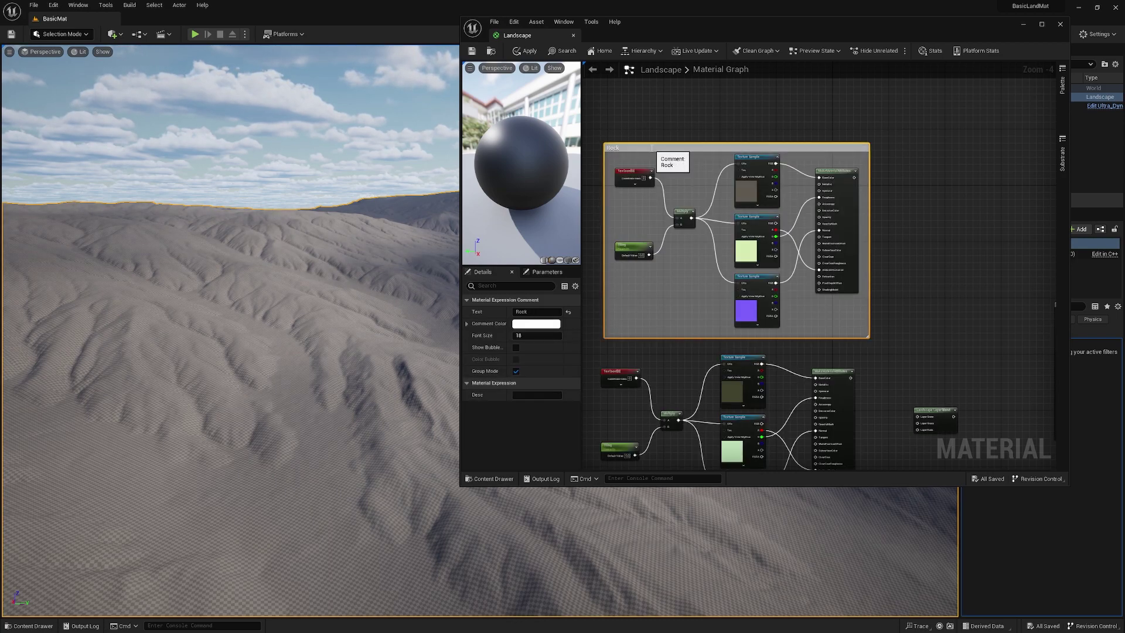
Step: Connect the Rock group's MakeMaterialAttributes output to the Layer Rock input of the Landscape Layer Blend node
left_click(906, 208)
right_click_drag(907, 209, 755, 179)
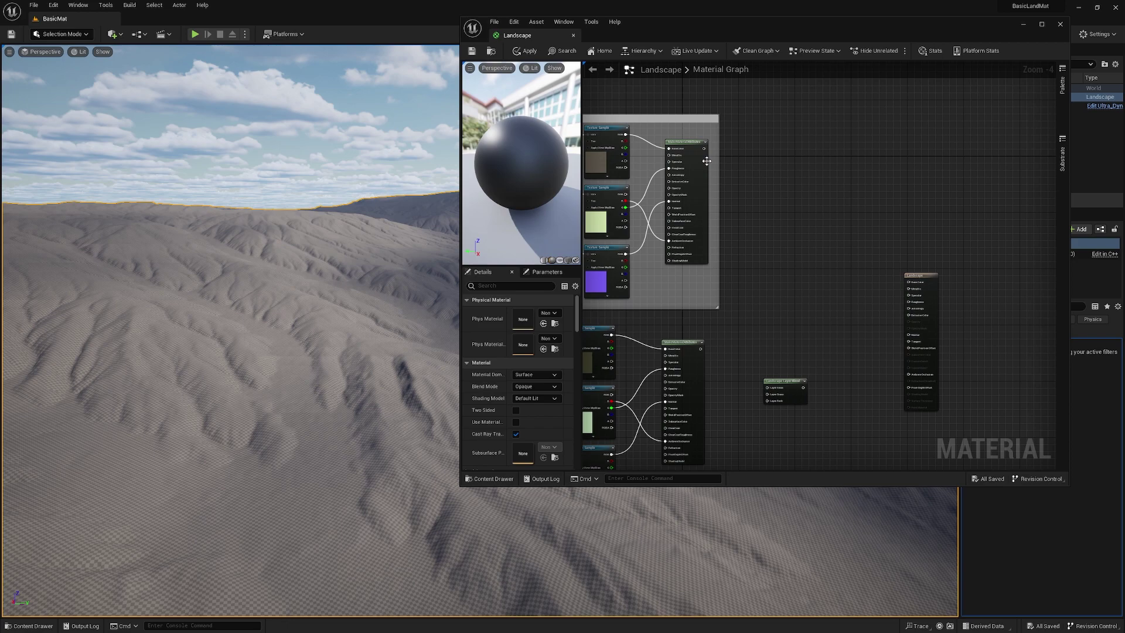
left_click_drag(704, 148, 769, 401)
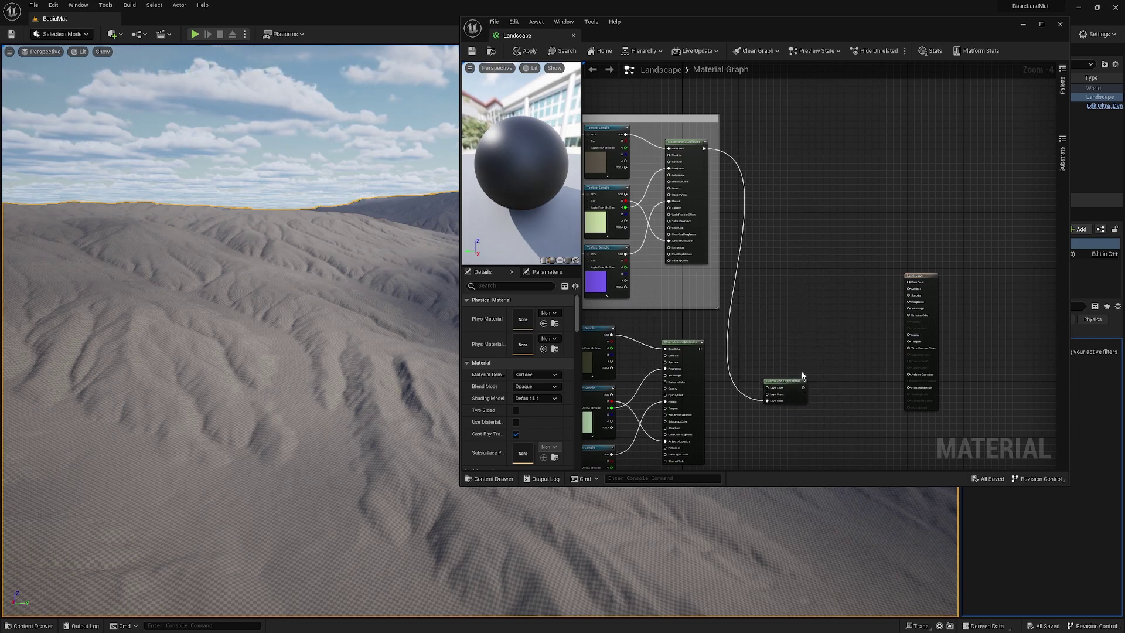
left_click(790, 382)
Step: Enclose all nodes of the middle texture group in a comment titled Grass
right_click_drag(746, 405, 906, 294)
scroll(906, 293, "down", 1)
left_click_drag(694, 241, 916, 380)
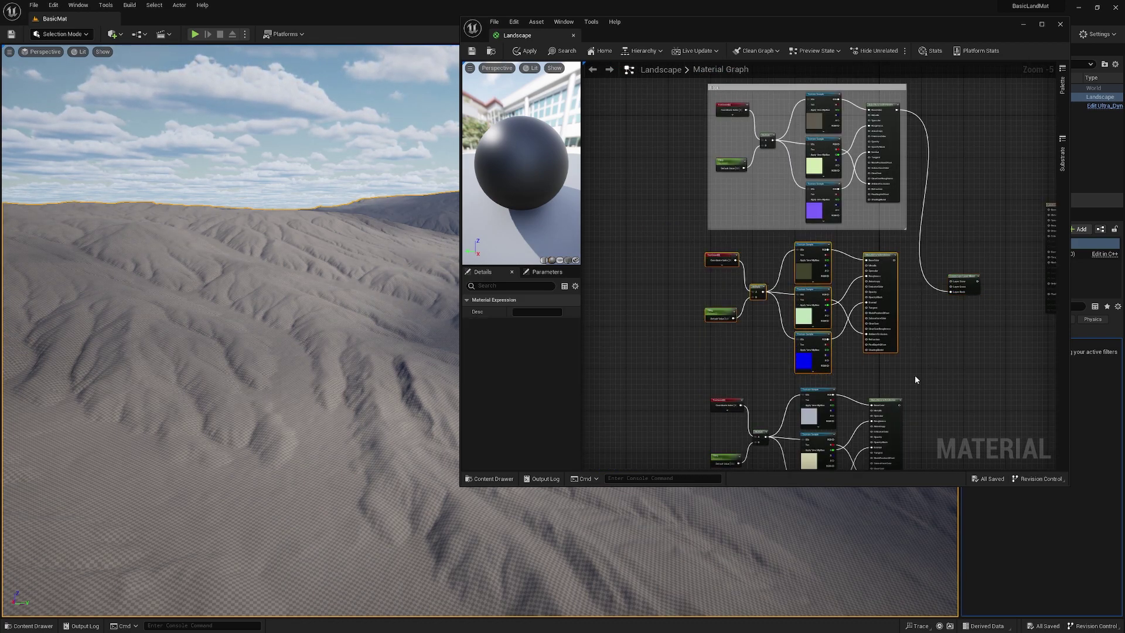
type("c")
type("G")
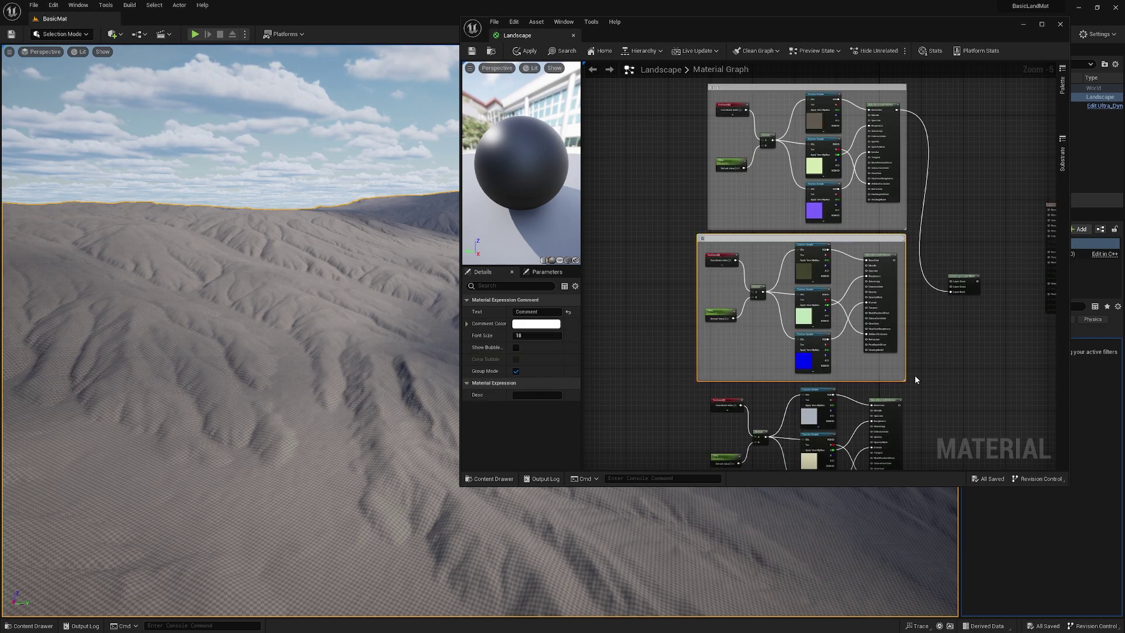
type("rass")
key("Return")
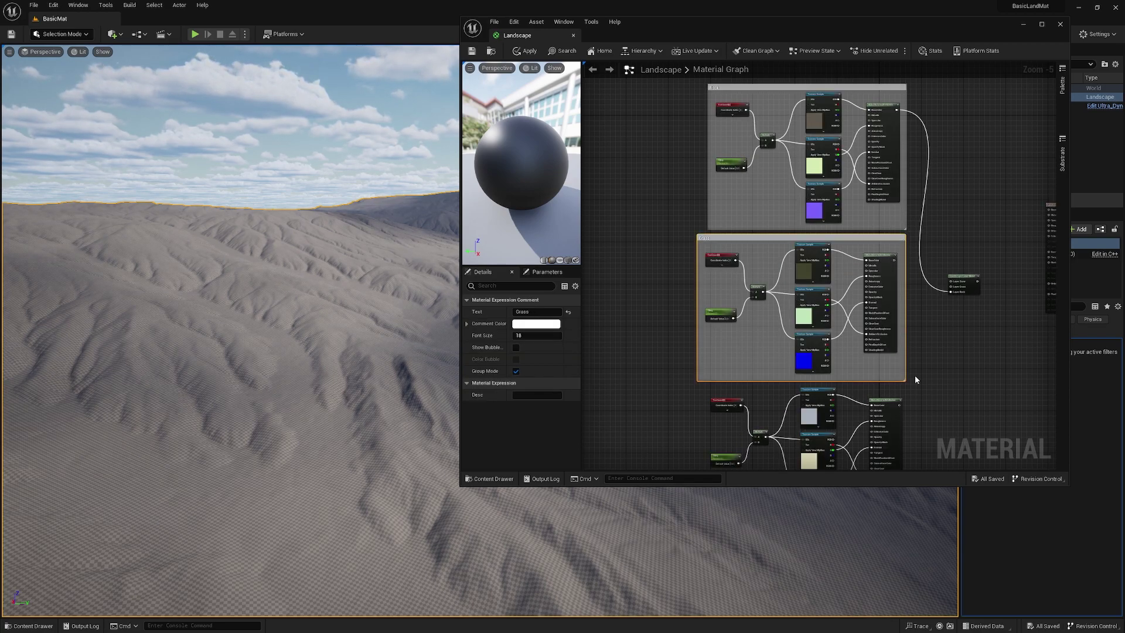
Step: Connect the Grass group's MakeMaterialAttributes output to the Layer Grass input of the Landscape Layer Blend node
left_click(813, 277)
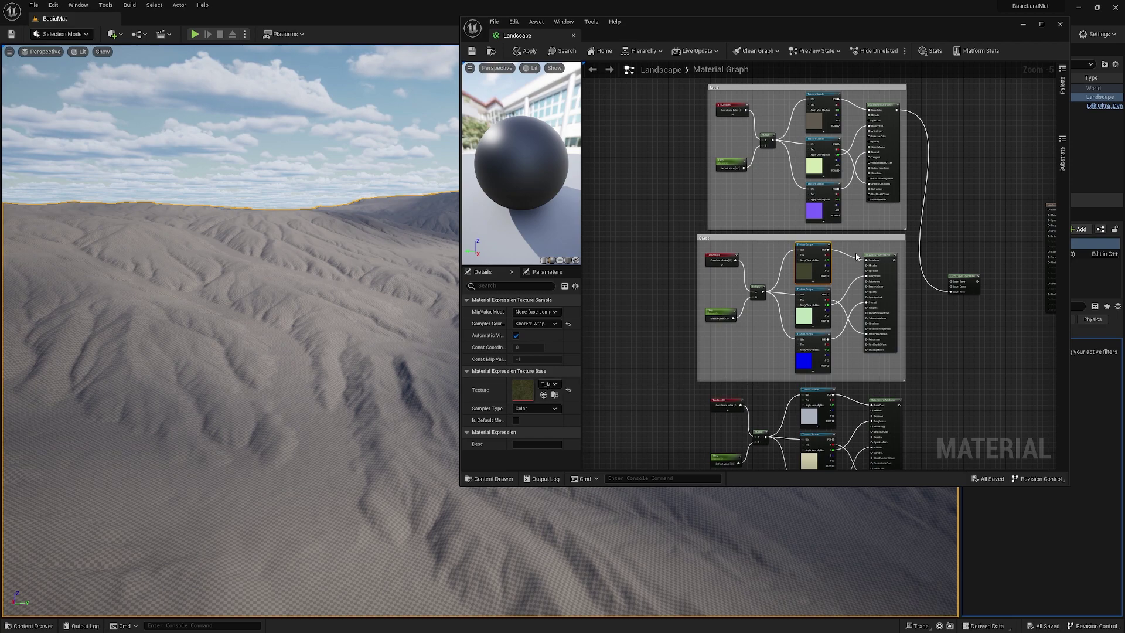
scroll(756, 258, "up", 3)
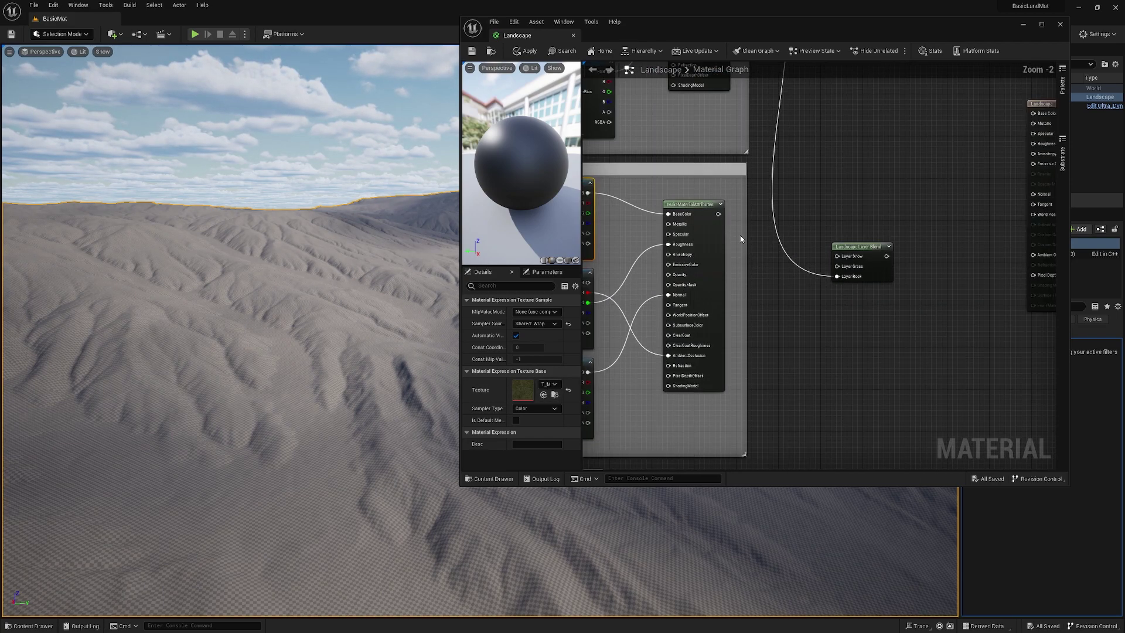
left_click_drag(717, 214, 838, 266)
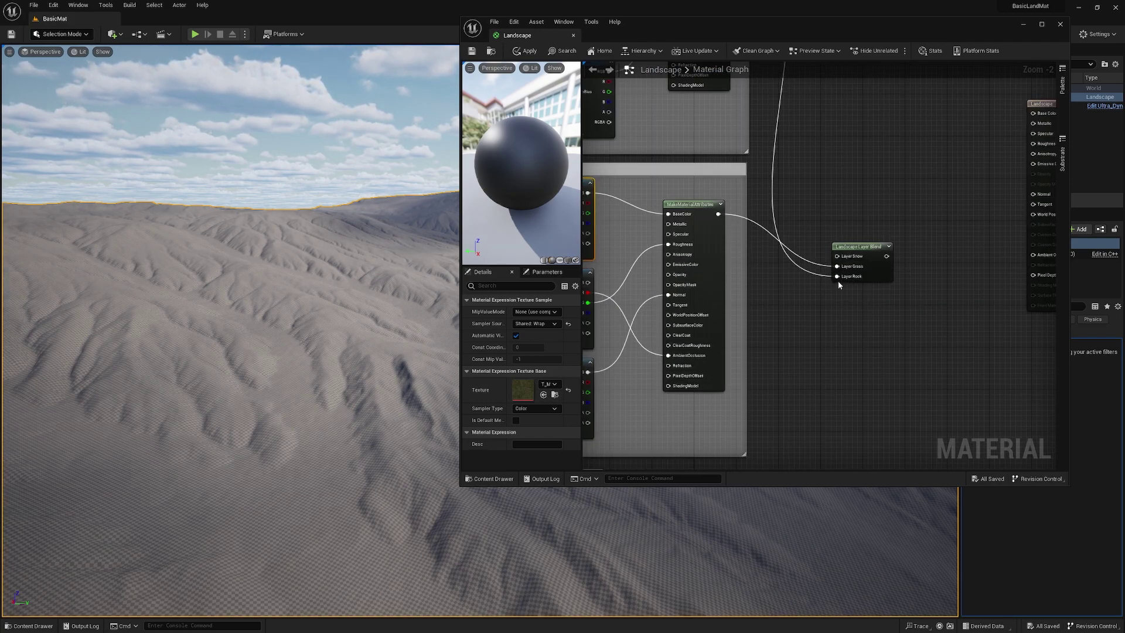
Step: Enclose all nodes of the lowest texture group in a comment titled Snow
right_click_drag(811, 389, 934, 222)
scroll(891, 271, "down", 5)
left_click_drag(765, 284, 920, 356)
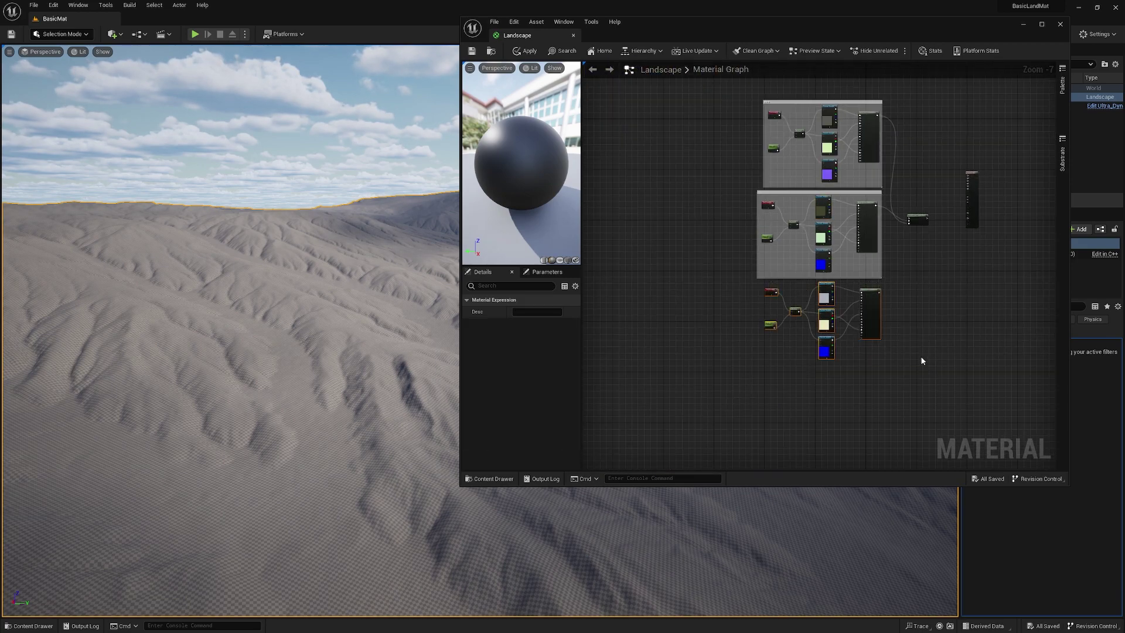
type("cSnow")
key("Return")
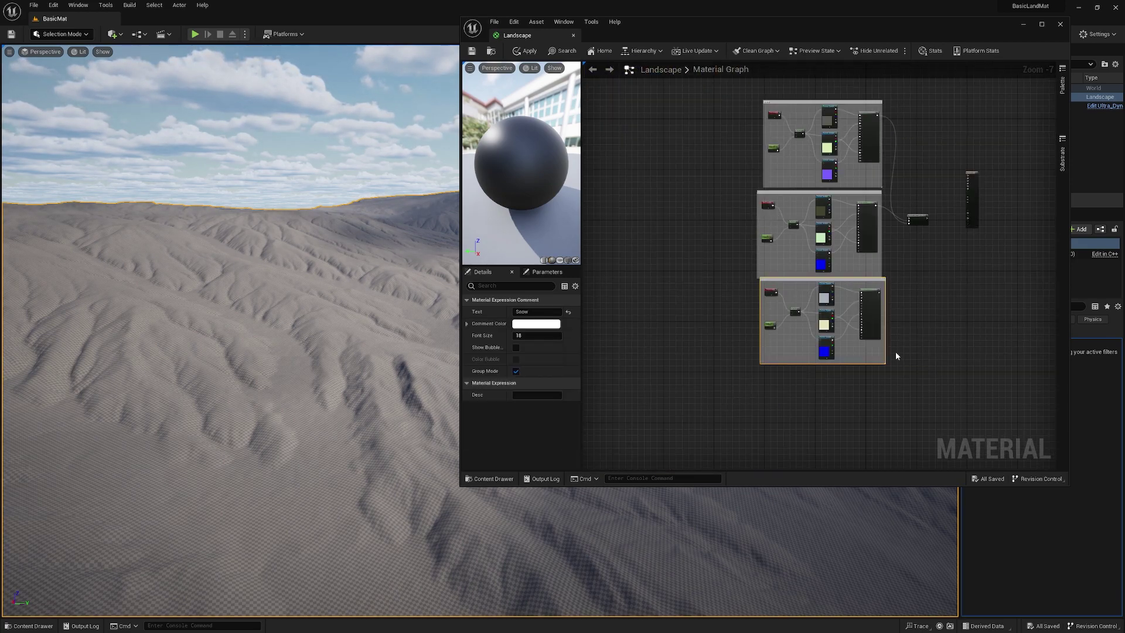
Step: Connect the Snow group's MakeMaterialAttributes output to the Layer Snow input of the Landscape Layer Blend node and save the material
scroll(873, 283, "up", 4)
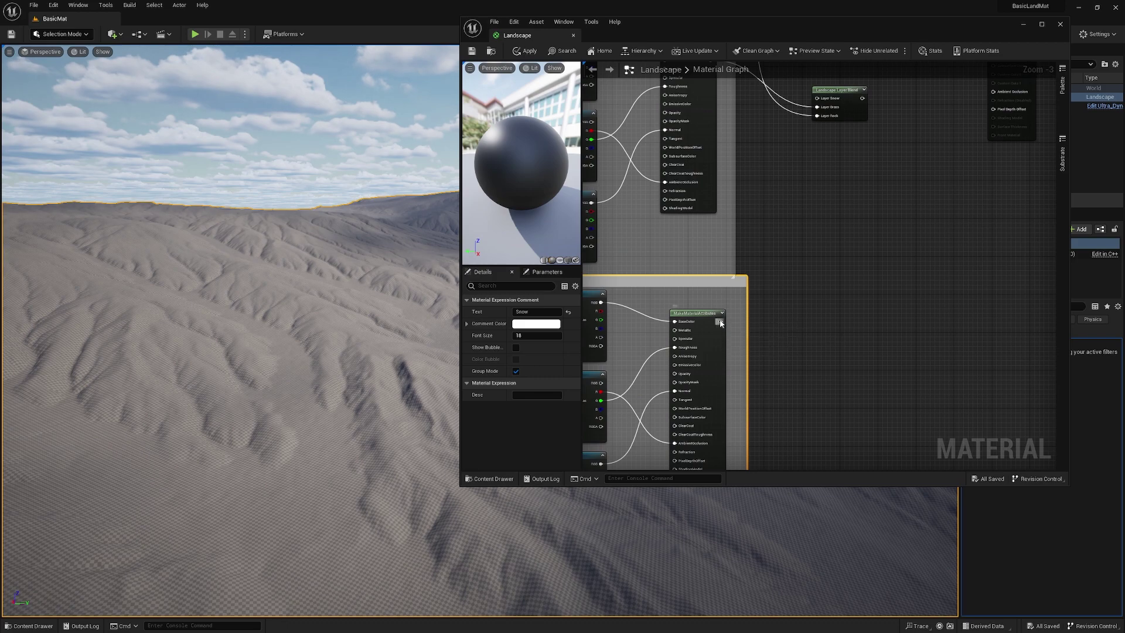
left_click_drag(720, 321, 817, 98)
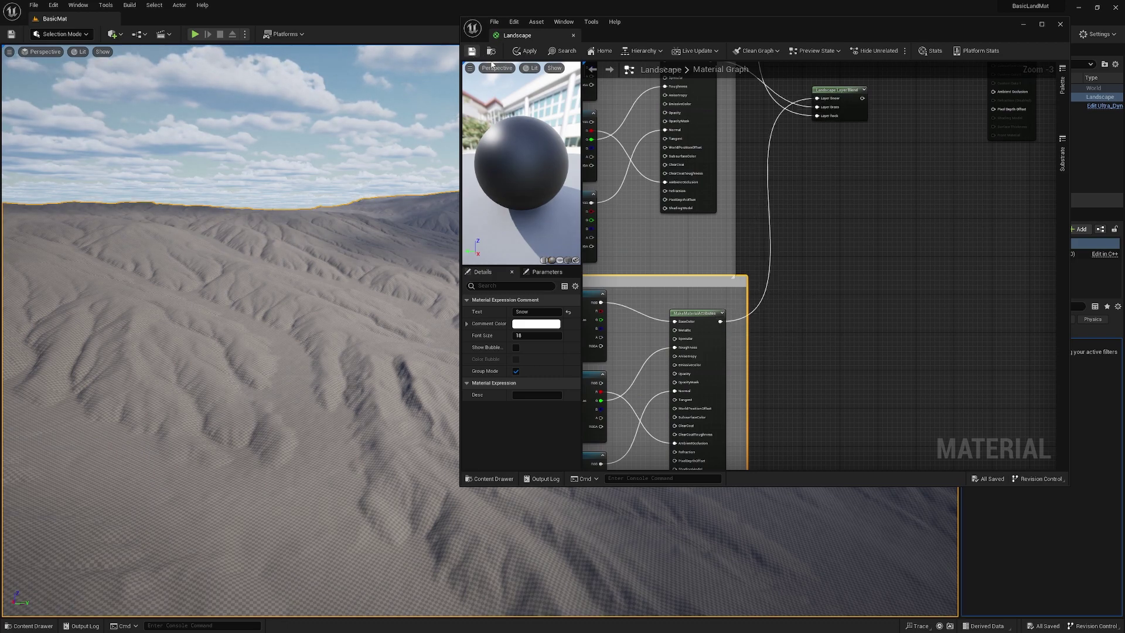
left_click(472, 51)
Step: Enable Use Material Attributes on the material's result node
left_click(839, 91)
right_click_drag(860, 182, 730, 370)
scroll(789, 372, "down", 2)
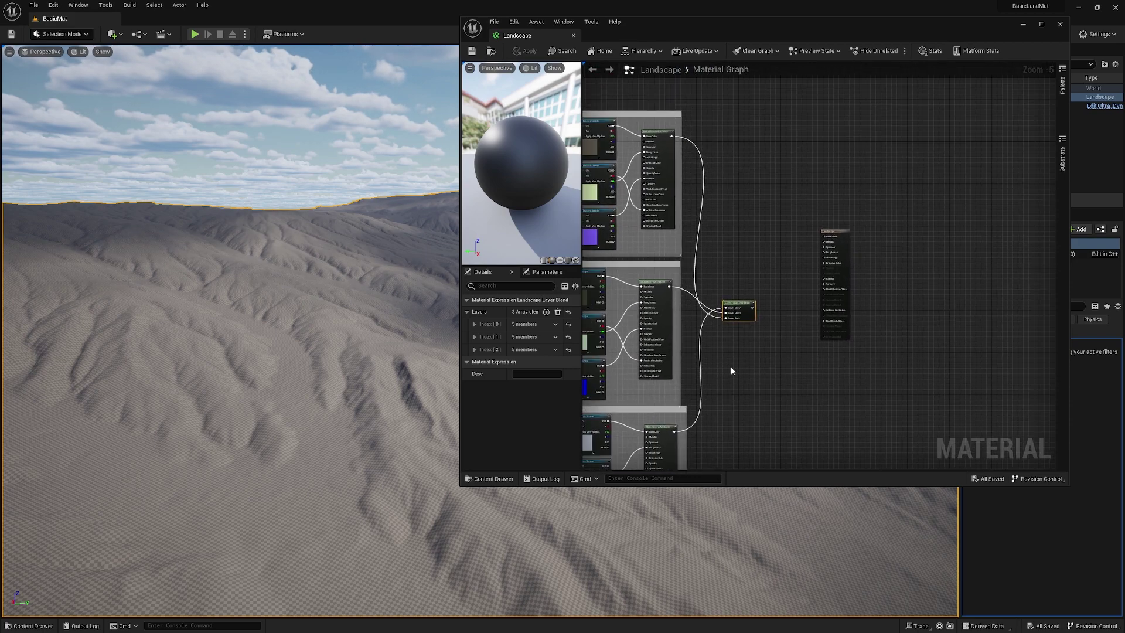
left_click(832, 233)
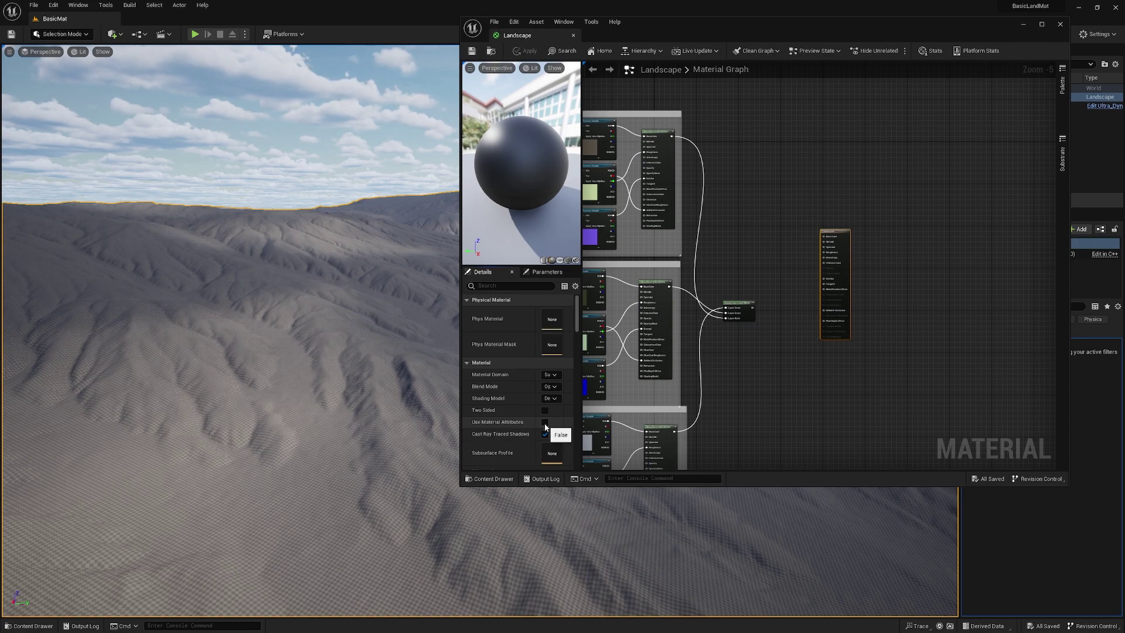
left_click(545, 425)
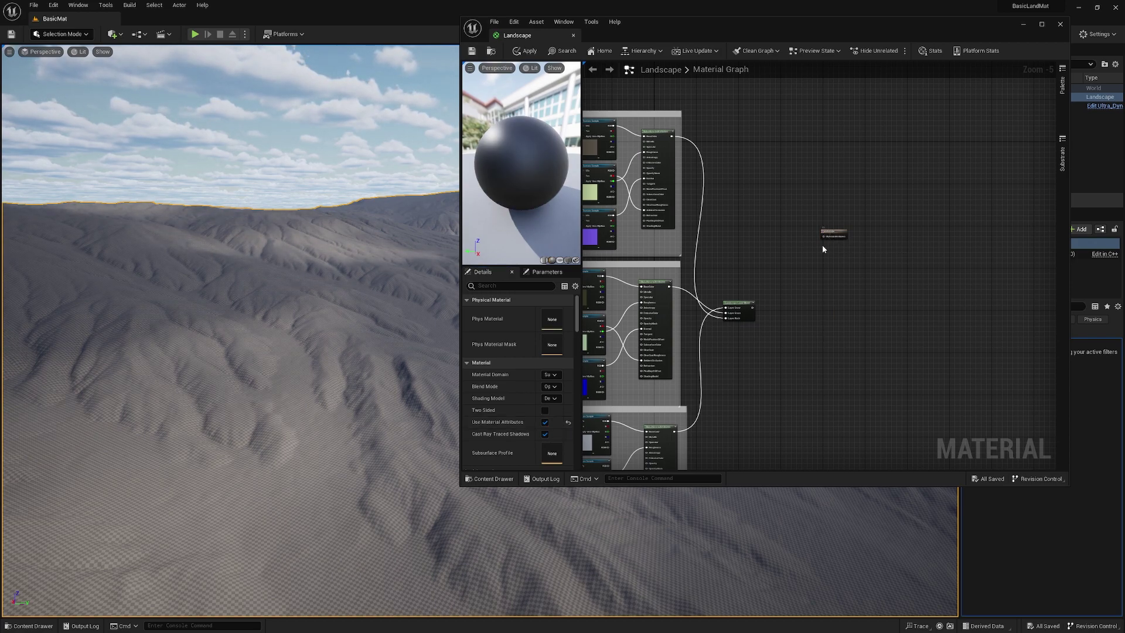
Step: Move the result node beside the Landscape Layer Blend node, connect the blend output to its Material Attributes input, and save the material
left_click_drag(829, 233, 786, 304)
scroll(789, 307, "up", 5)
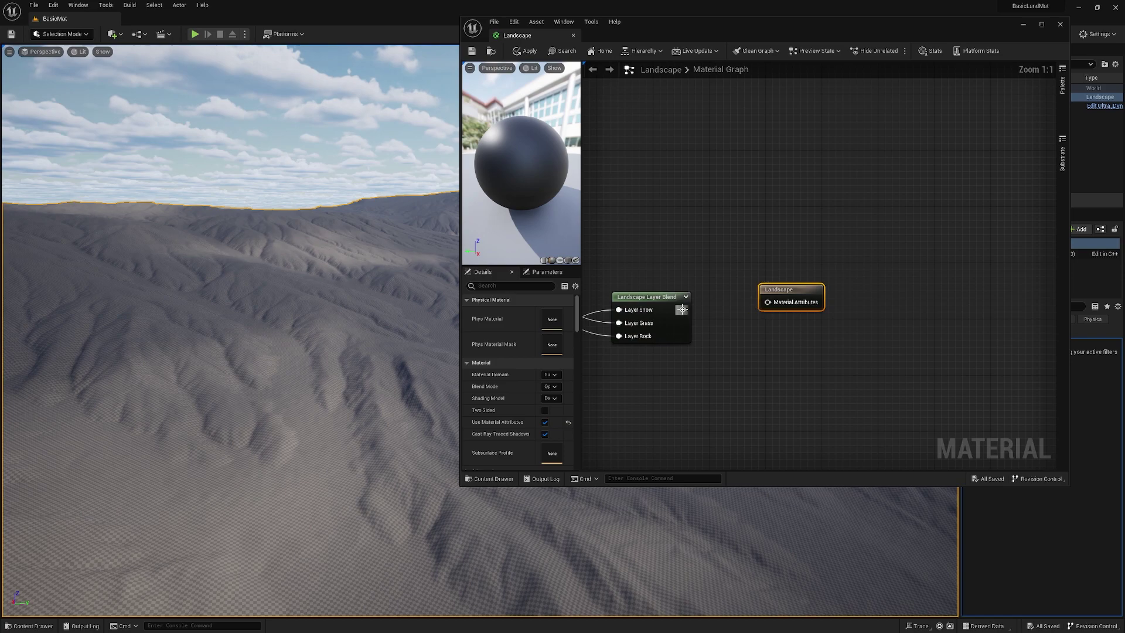
left_click_drag(682, 309, 768, 303)
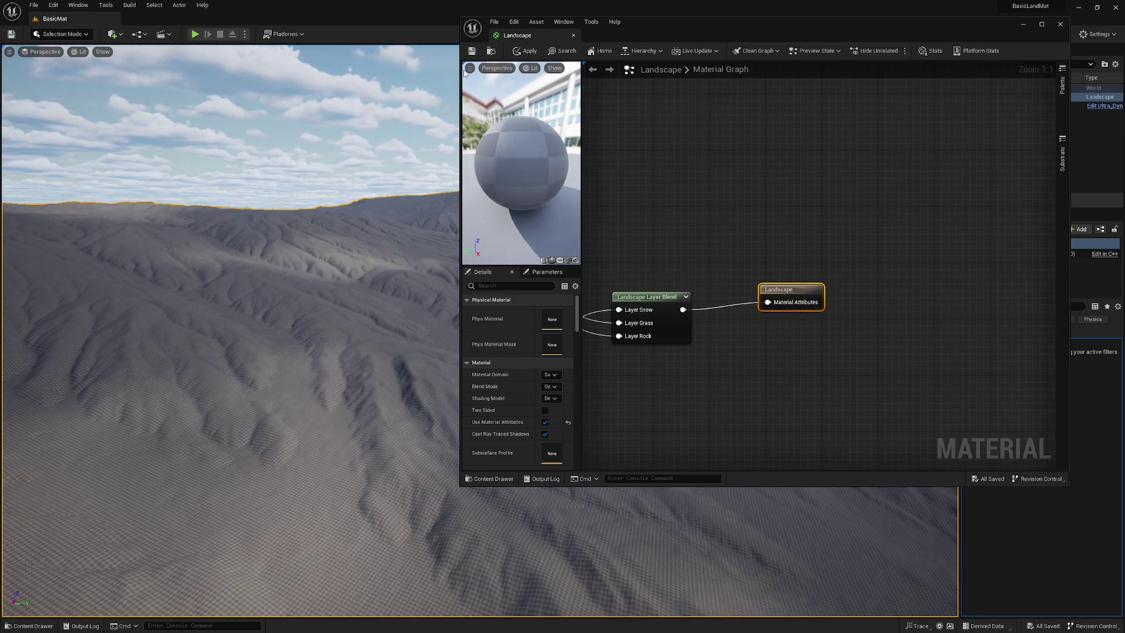
left_click(472, 51)
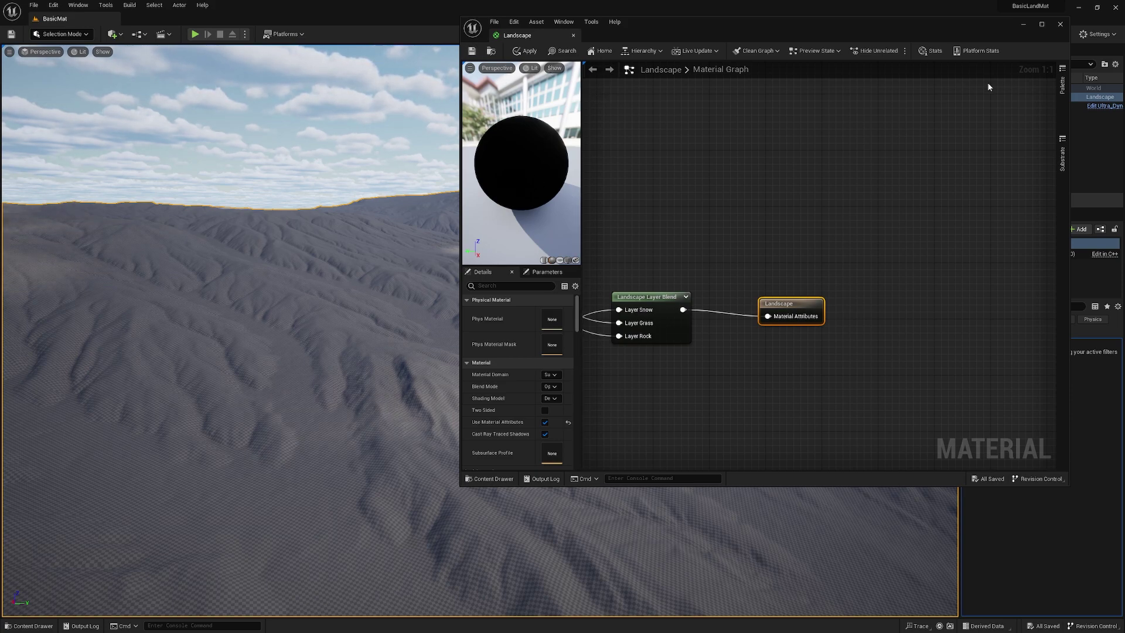
Step: Create a material instance of the Landscape material in the Content folder, keeping its default name
left_click(1023, 28)
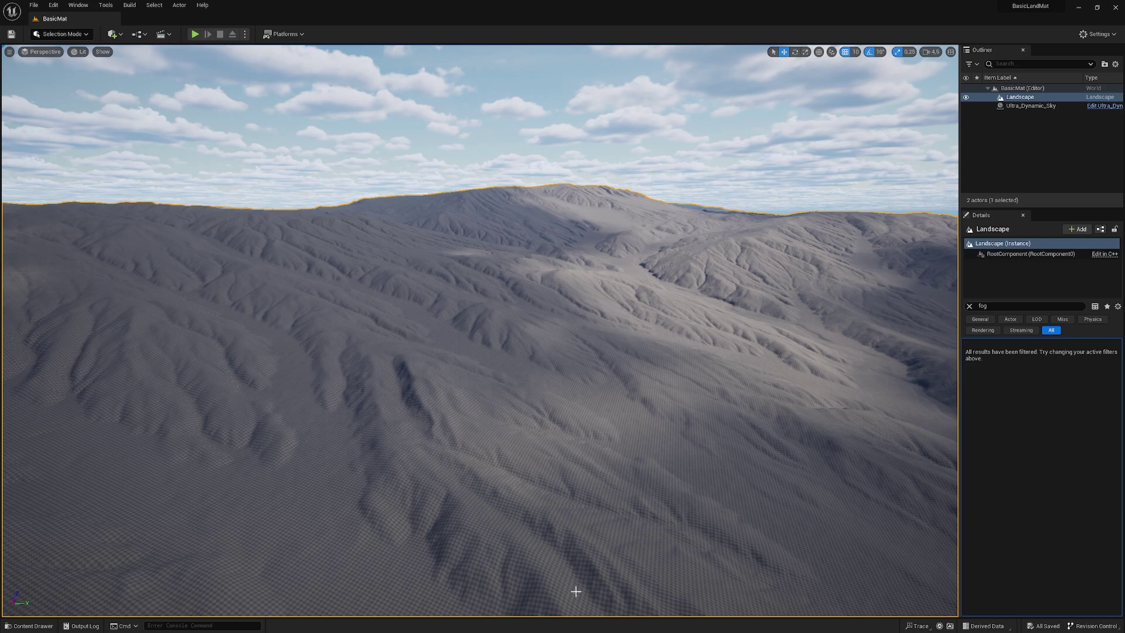
key("ctrl+space")
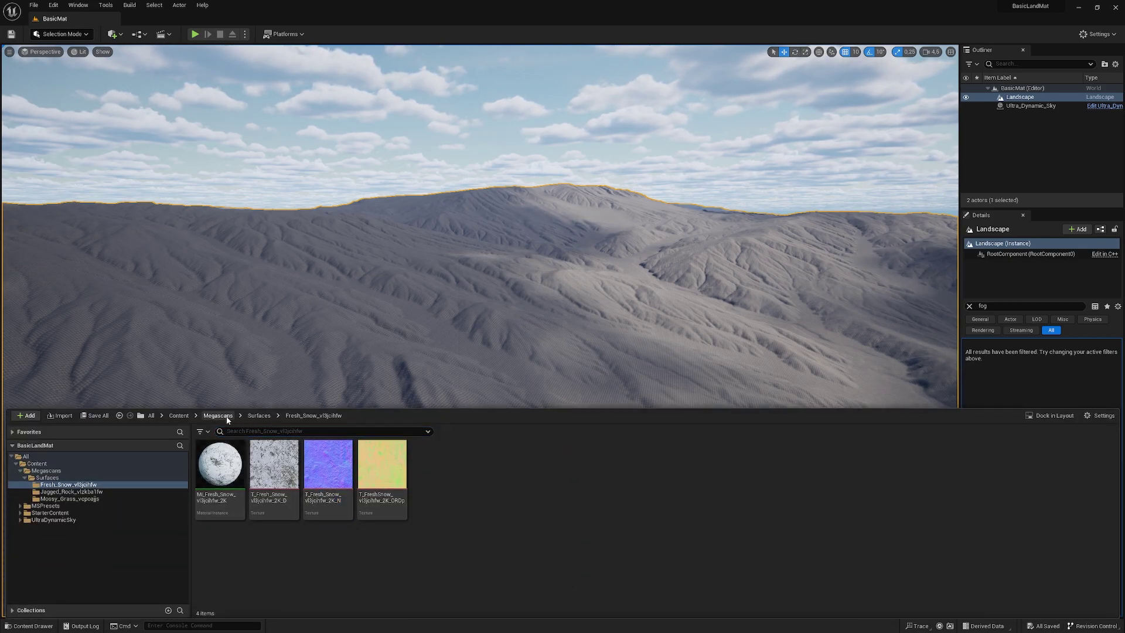
left_click(178, 416)
left_click(496, 471)
right_click(497, 474)
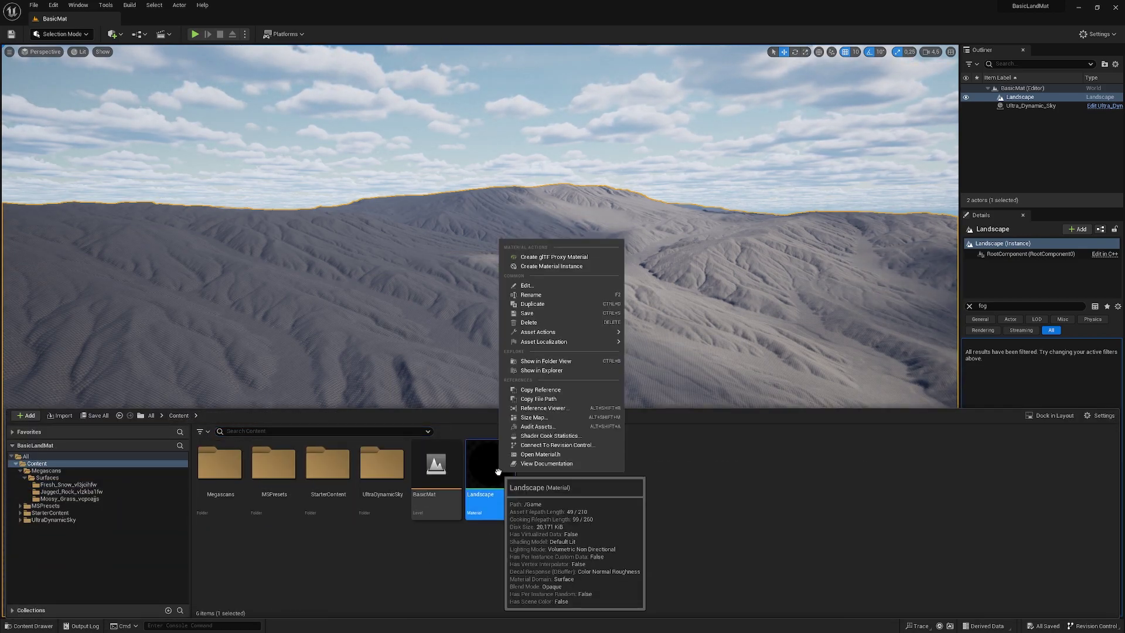
mouse_move(561, 341)
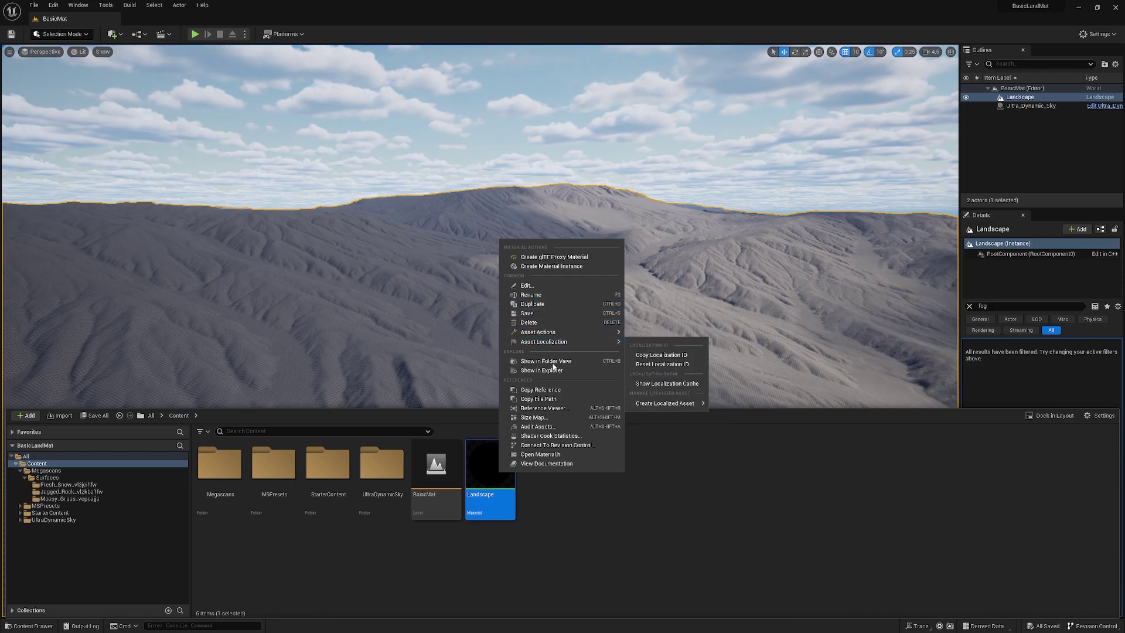
right_click(489, 467)
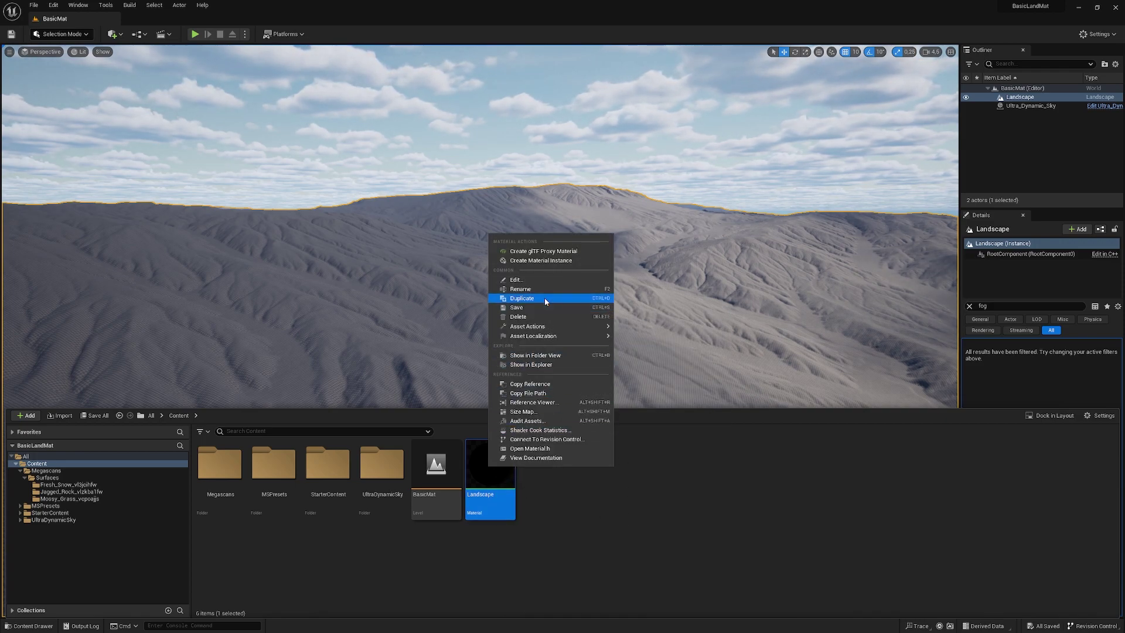
left_click(544, 261)
key("Return")
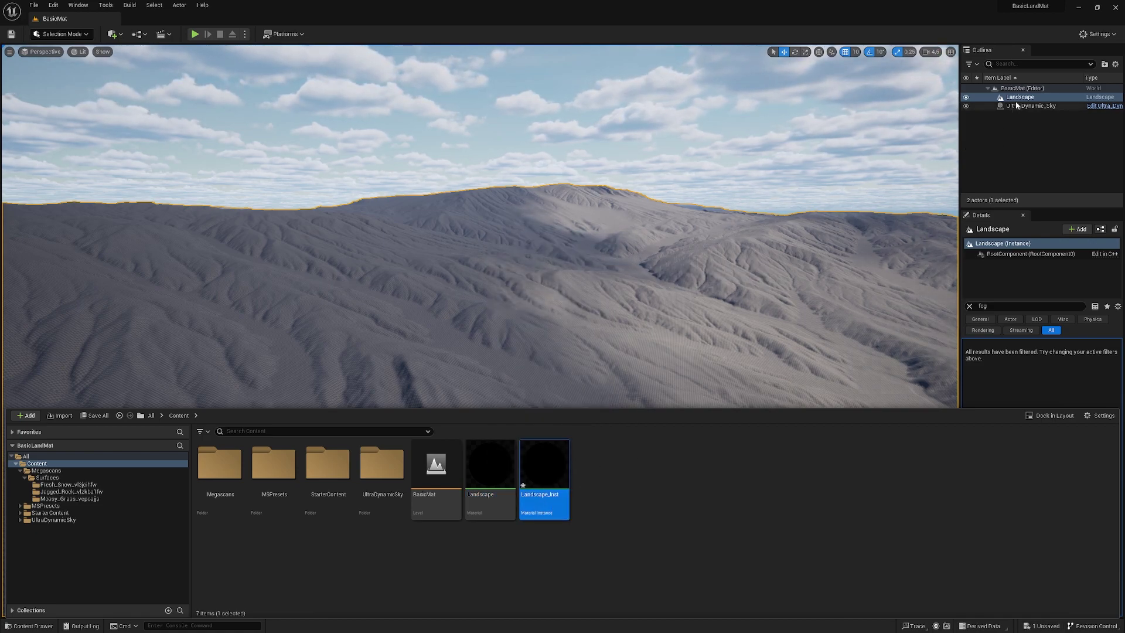
Step: Assign Landscape_Inst as the Landscape Material of the Landscape actor
left_click(968, 306)
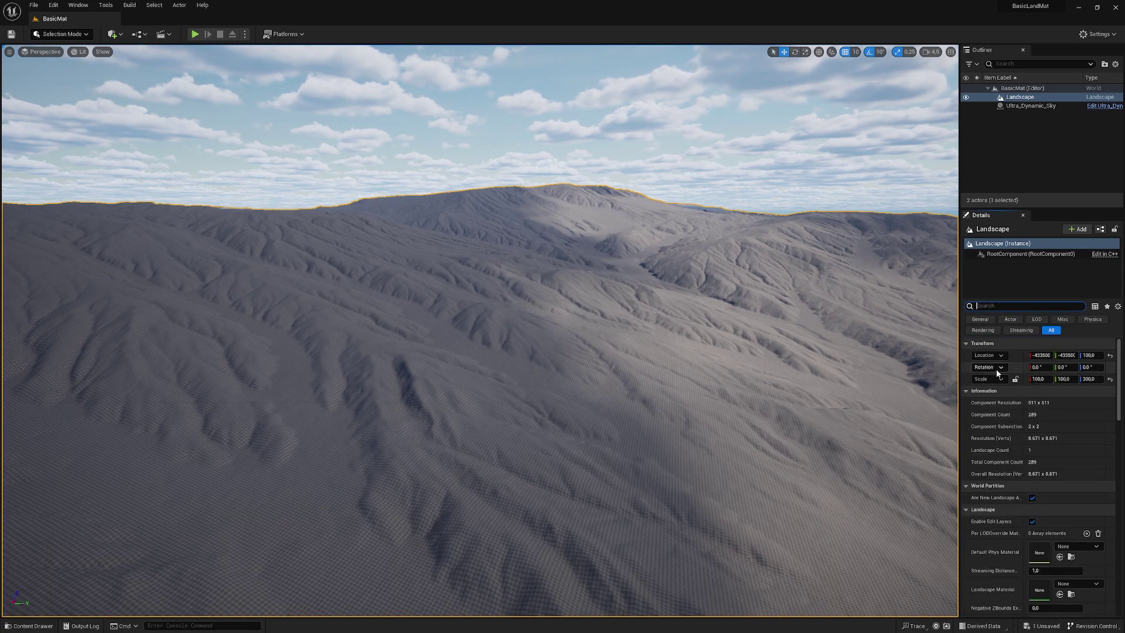
scroll(1010, 496, "down", 2)
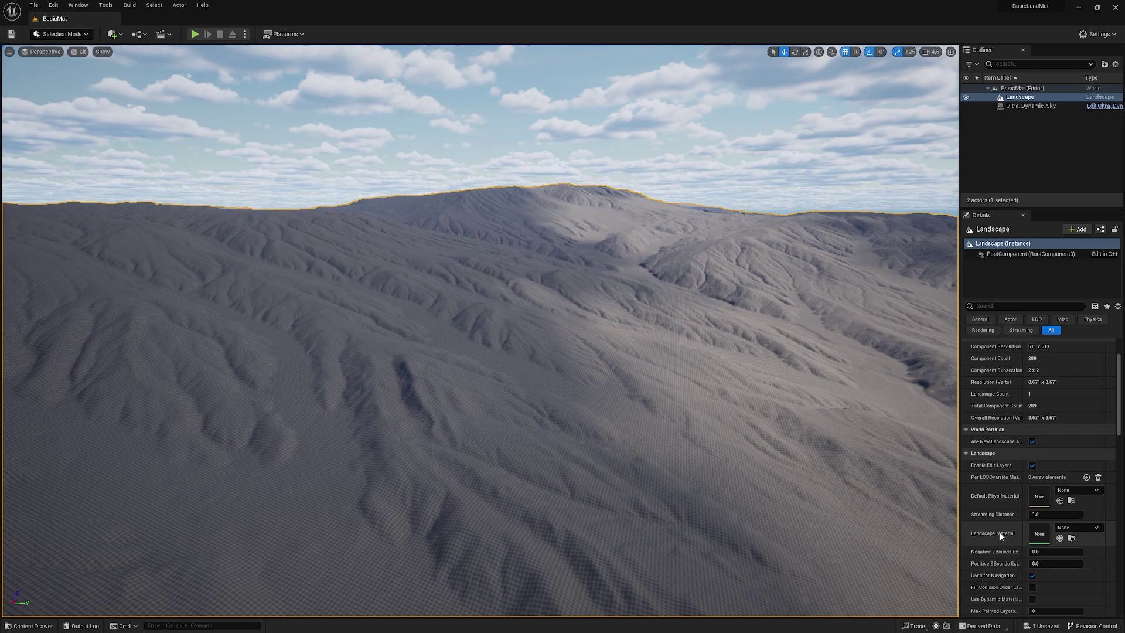
left_click(1065, 529)
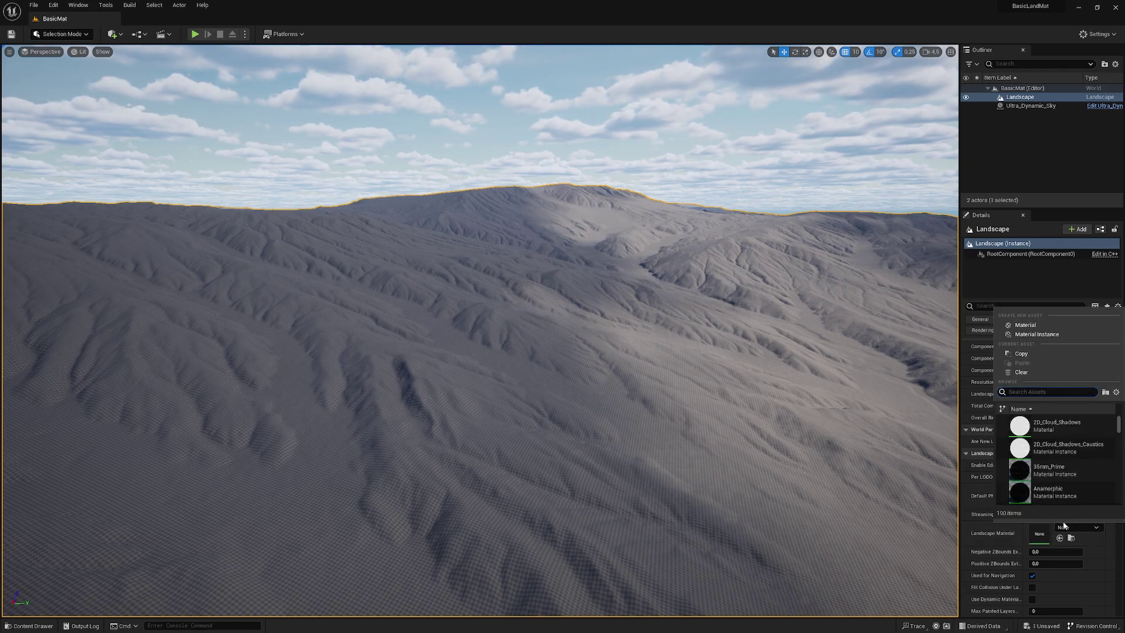
type("lands")
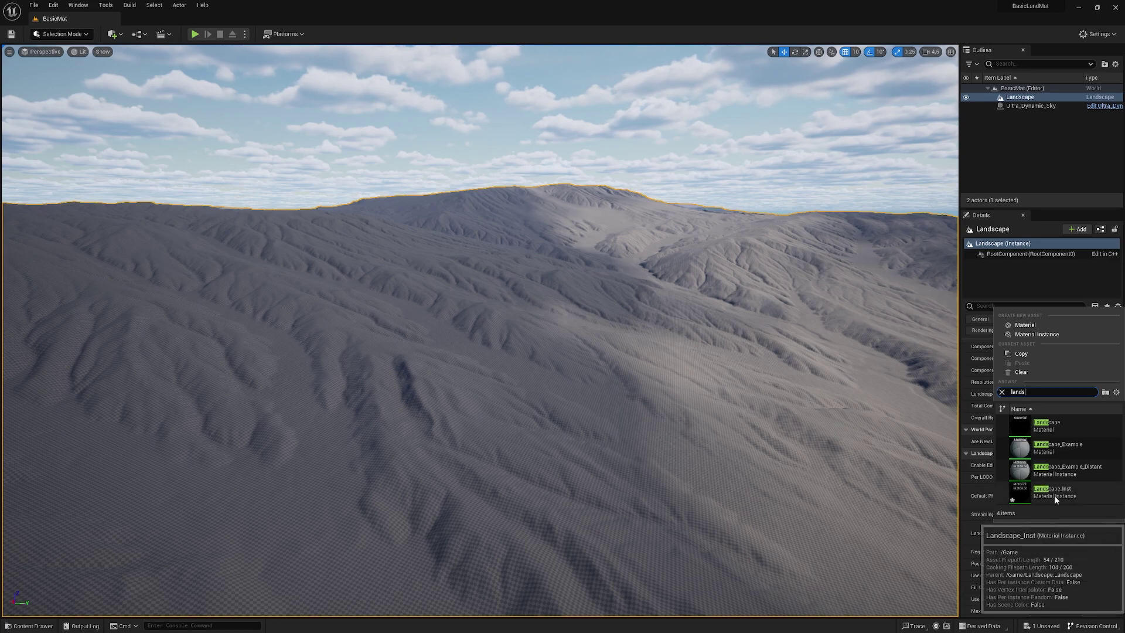
left_click(1053, 494)
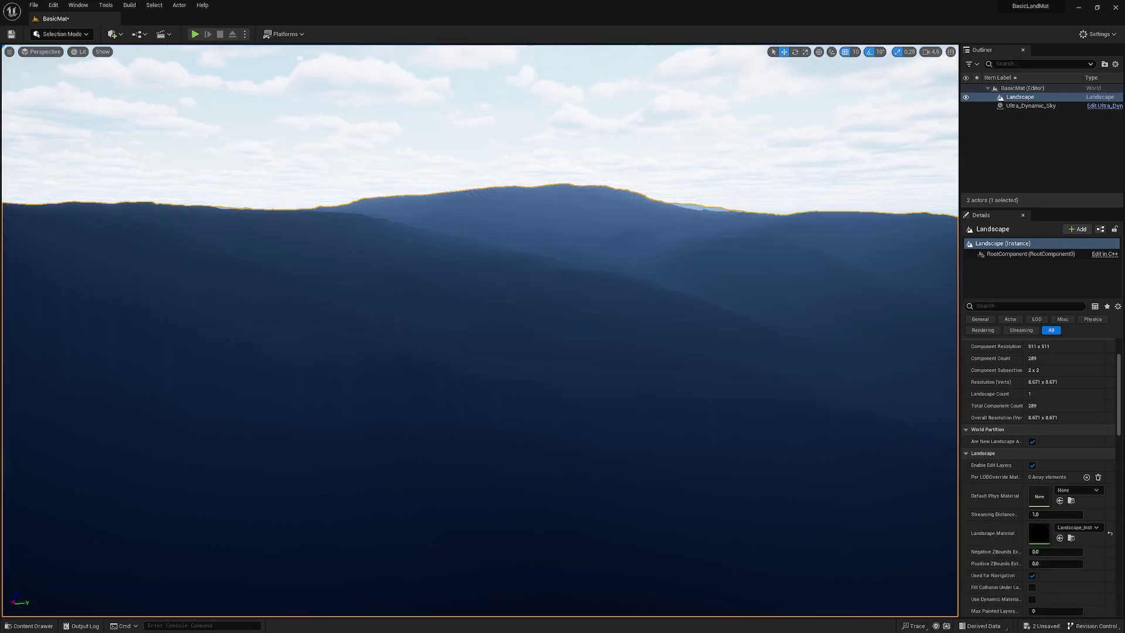
Step: Switch the editor to Landscape mode and open its Paint tools
left_click(80, 39)
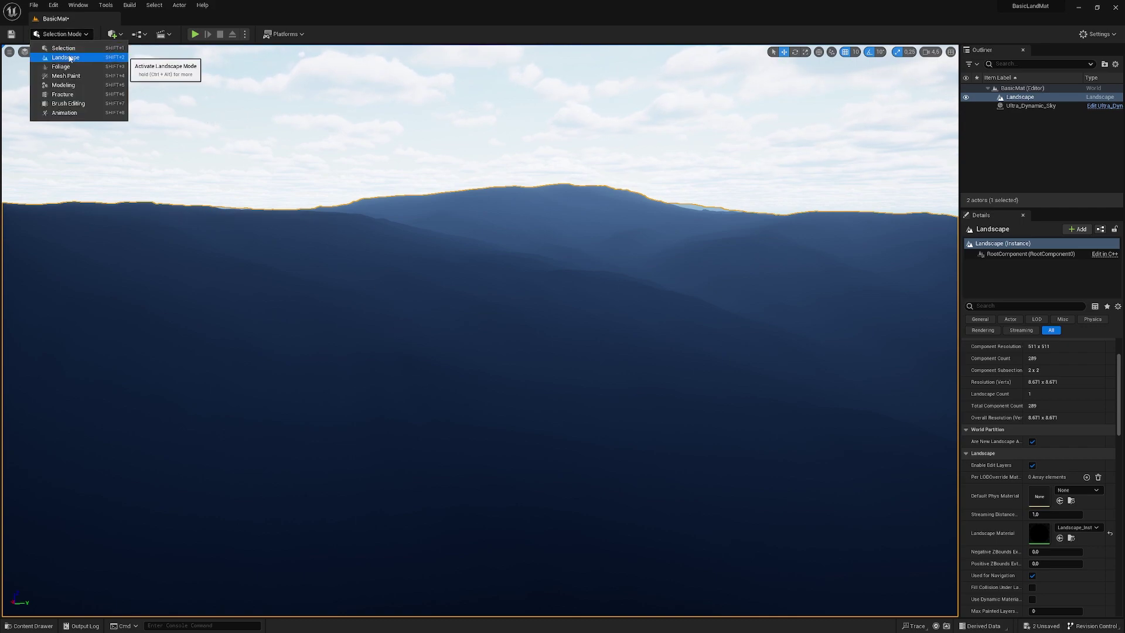
left_click(308, 247)
key("shift+2")
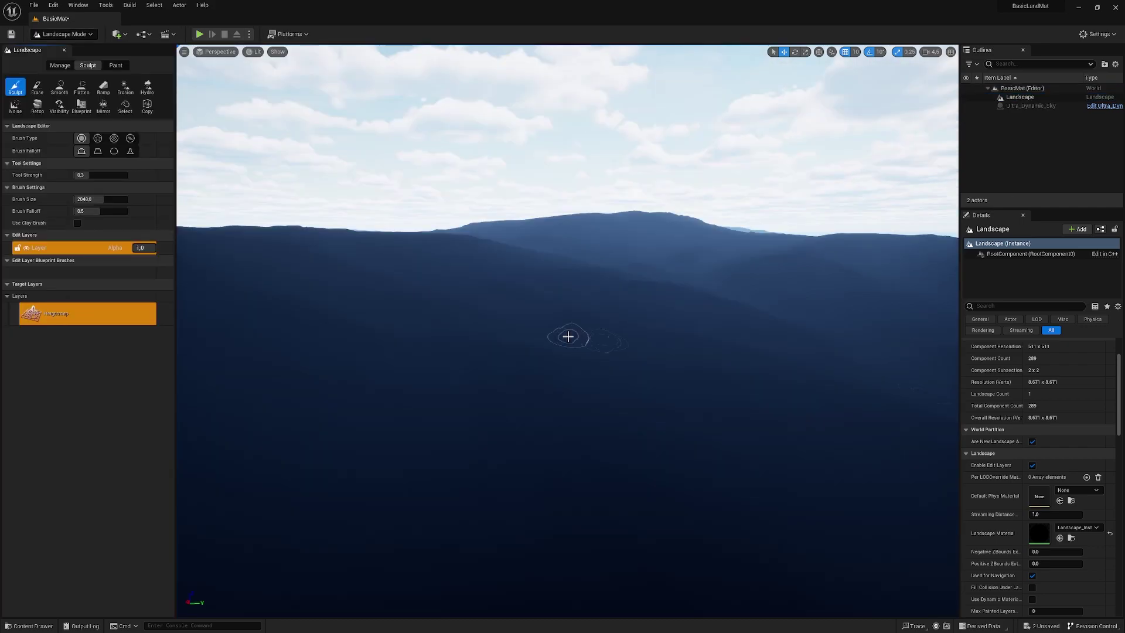
left_click(115, 65)
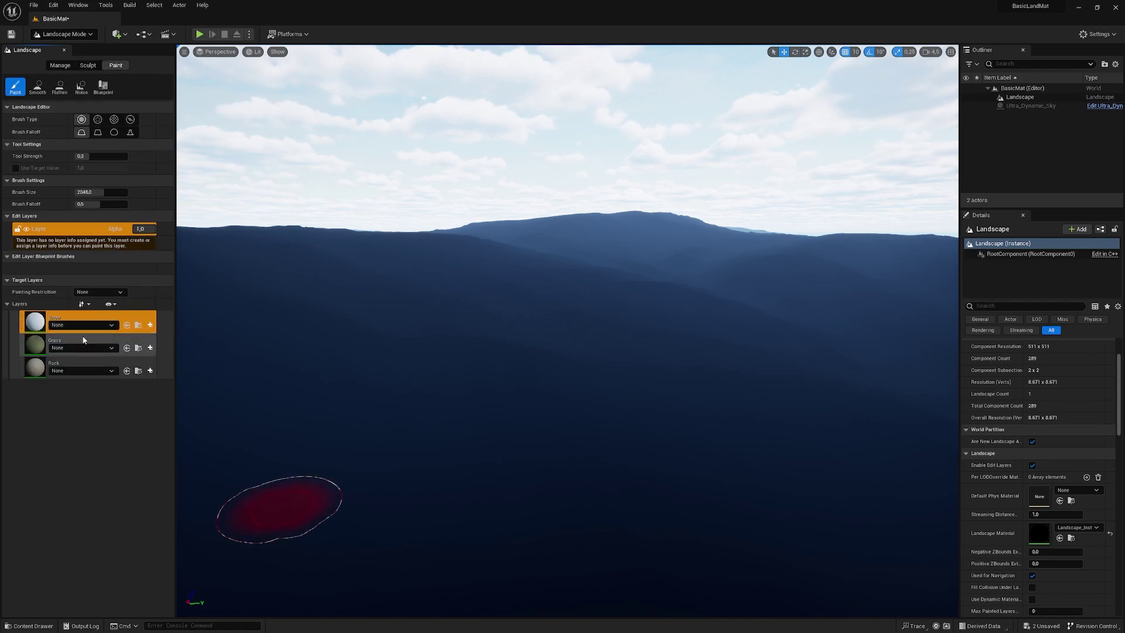
Step: Create a weight-blended (normal) layer info for the Snow layer and save it as Snow_LayerInfo in the Content folder
left_click(66, 320)
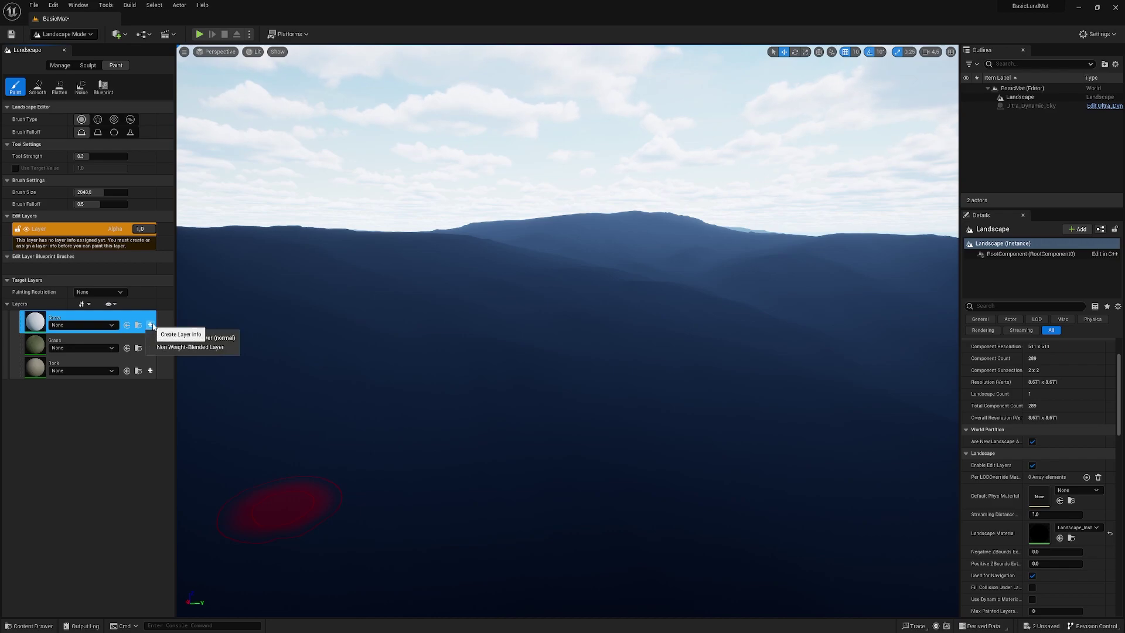
left_click(150, 326)
left_click(174, 338)
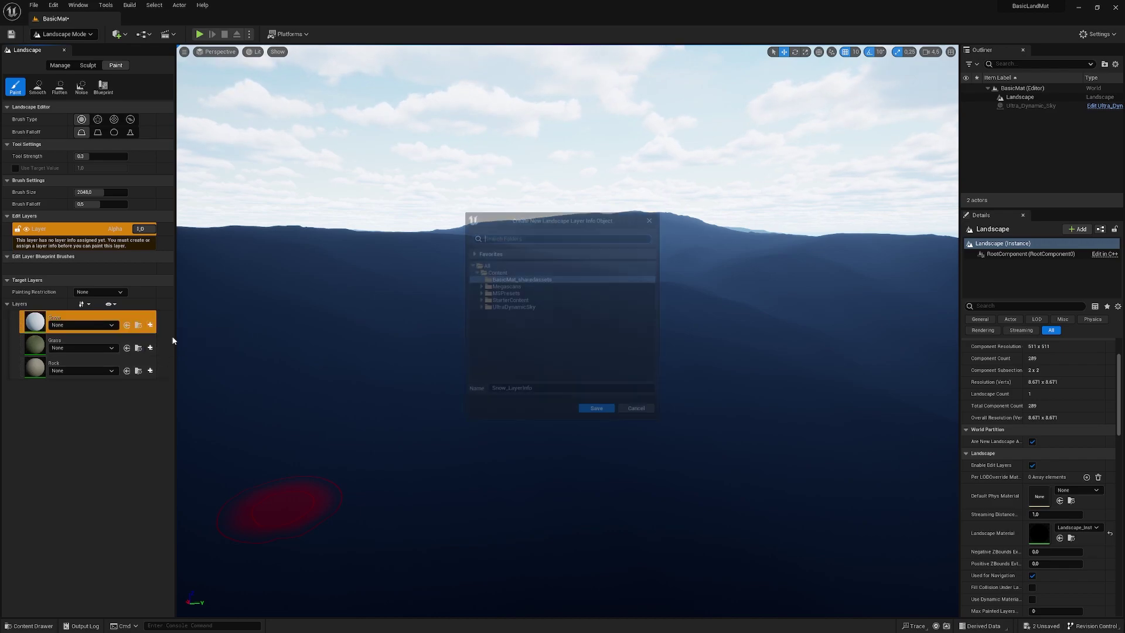
left_click(496, 271)
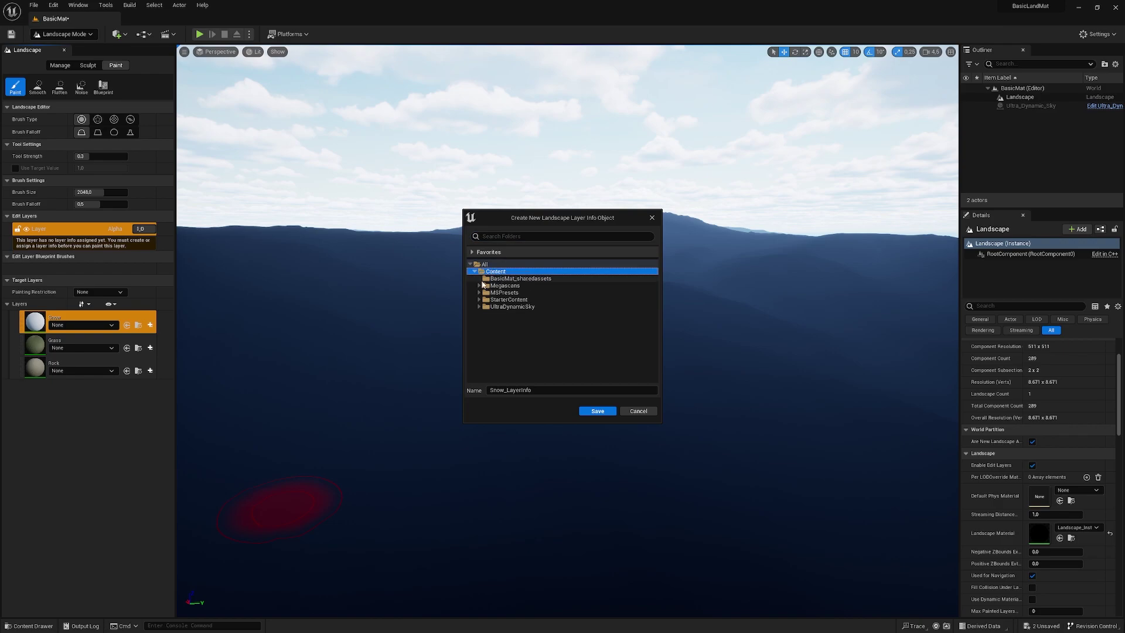
left_click(598, 411)
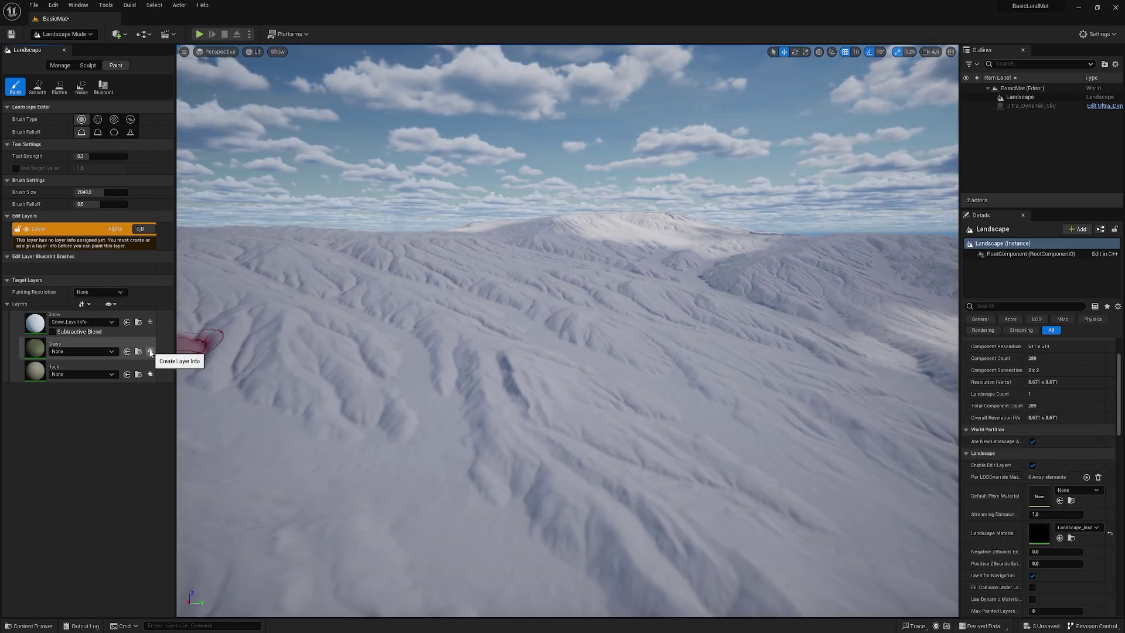
Step: Create a weight-blended (normal) layer info for the Grass layer and save it as Grass_LayerInfo in the Content folder
left_click(150, 351)
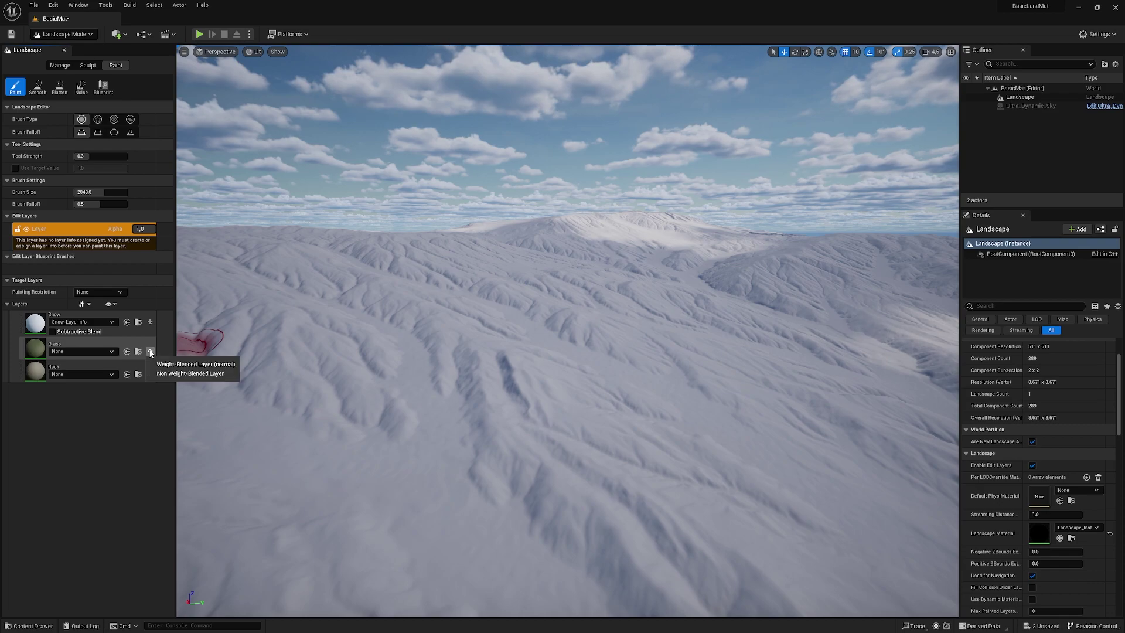
left_click(195, 364)
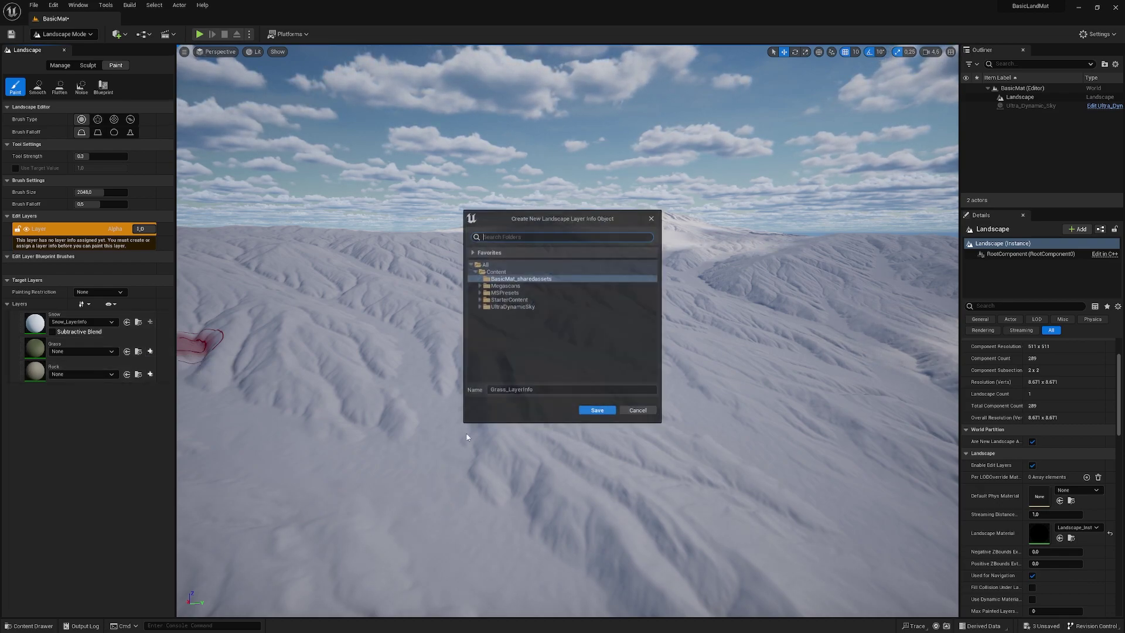
left_click(597, 411)
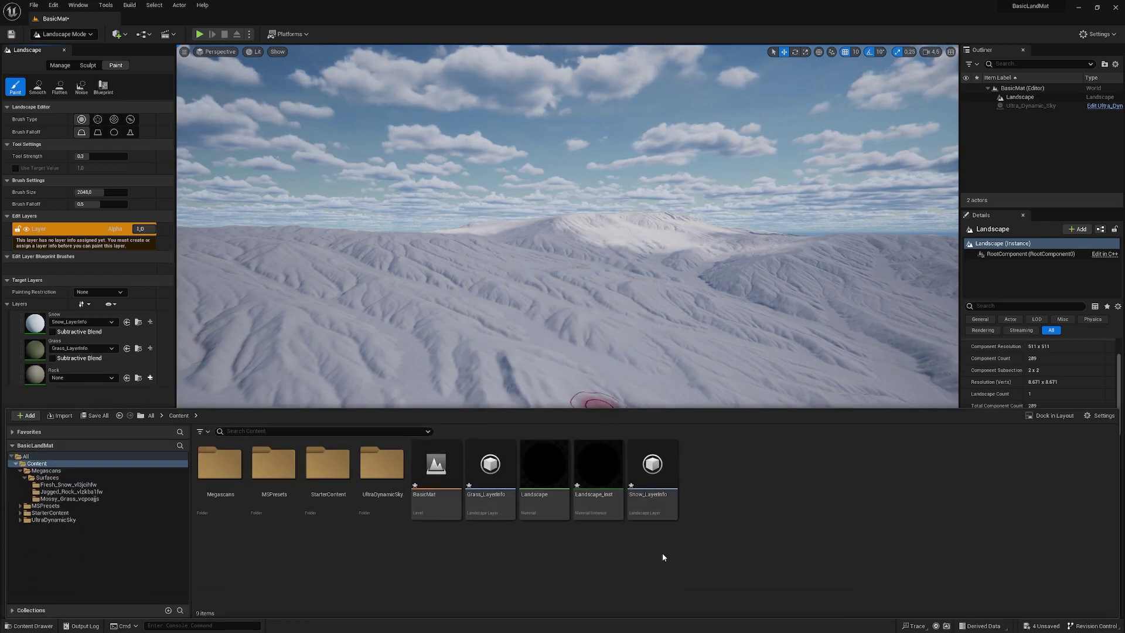
Step: Create a weight-blended (normal) layer info for the Rock layer and save it as Rock_LayerInfo in the Content folder
left_click(150, 378)
left_click(175, 393)
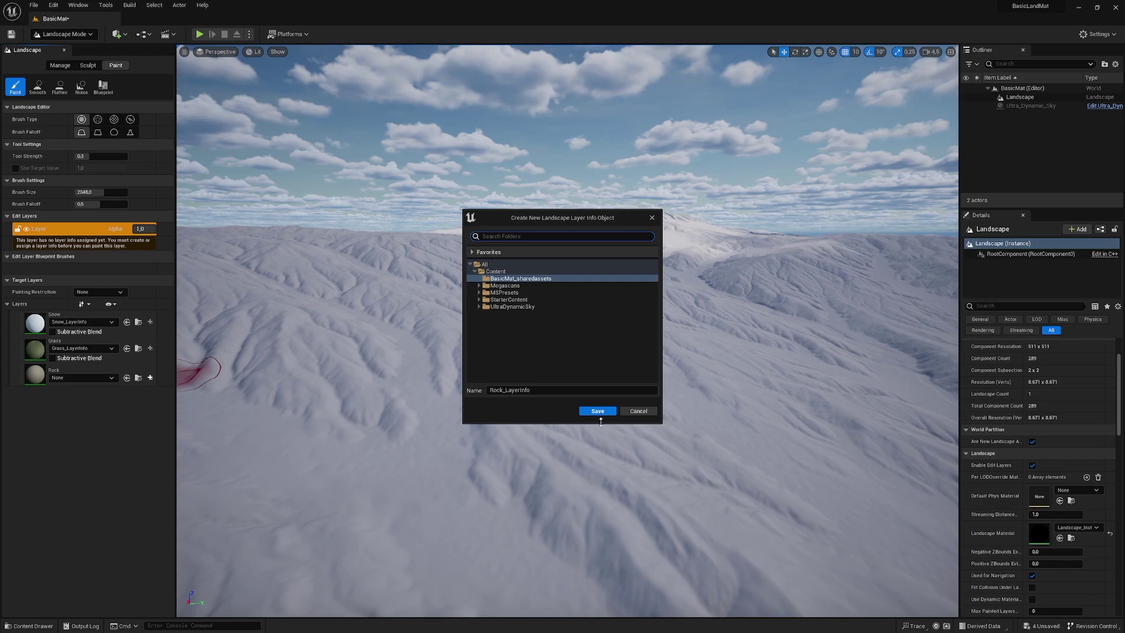
left_click(503, 271)
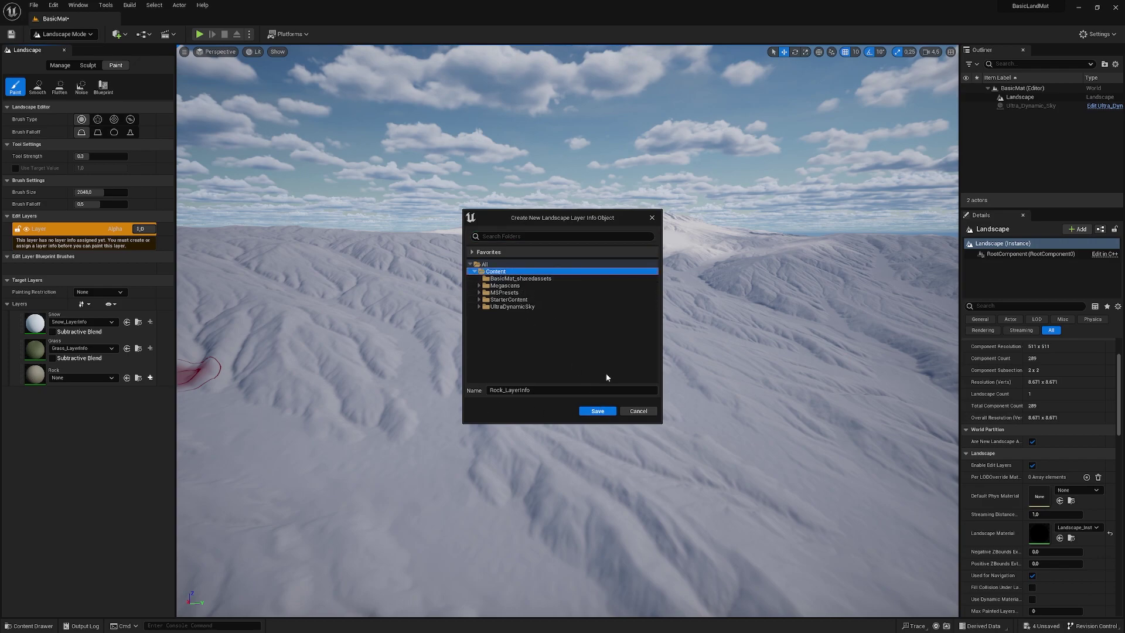
left_click(597, 411)
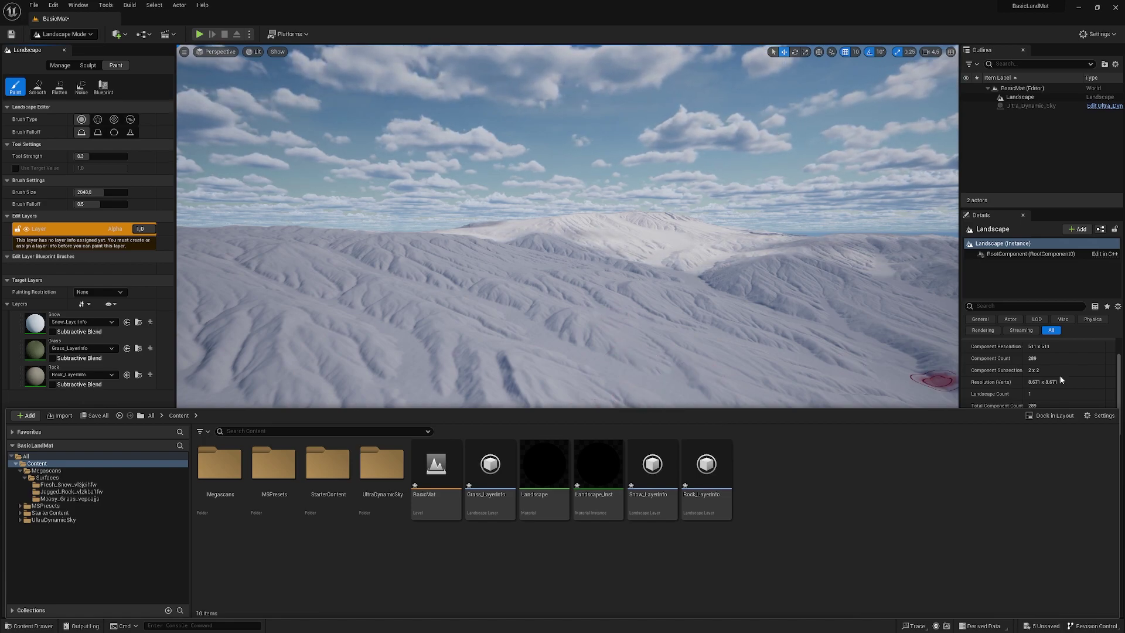
Step: Select the Grass layer and paint a patch of it onto the valley floor between the snowy hills
key("w")
right_click_drag(762, 328, 826, 376)
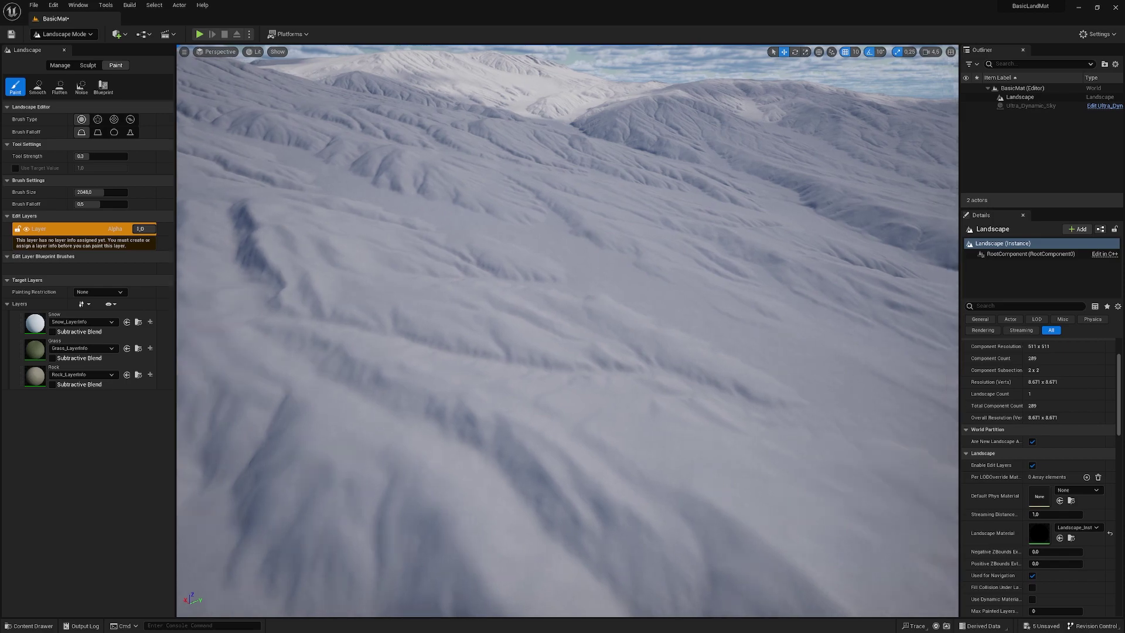
right_click_drag(633, 319, 633, 319)
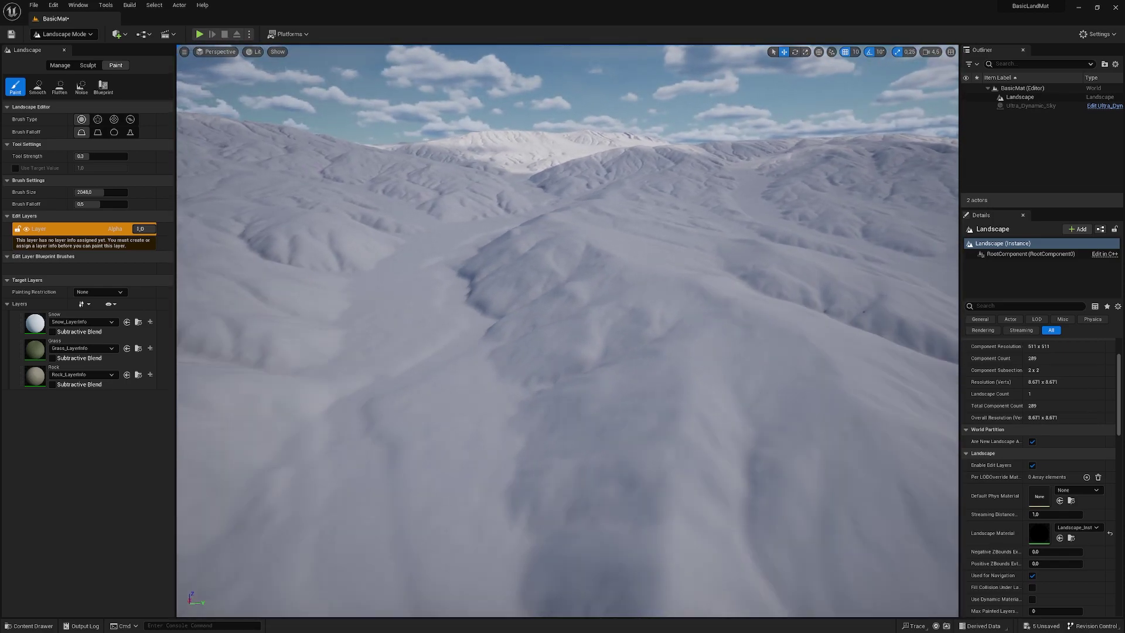
mouse_move(565, 319)
right_mouse_down()
mouse_move(515, 340)
mouse_move(545, 346)
right_mouse_up()
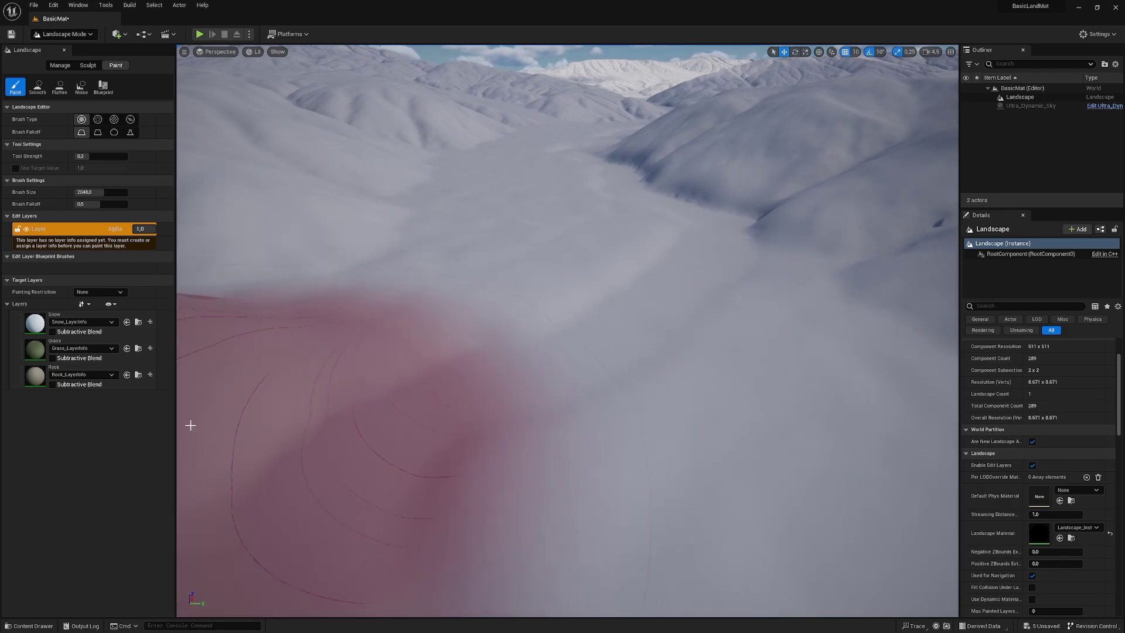
left_click(90, 346)
right_click_drag(482, 318, 482, 318)
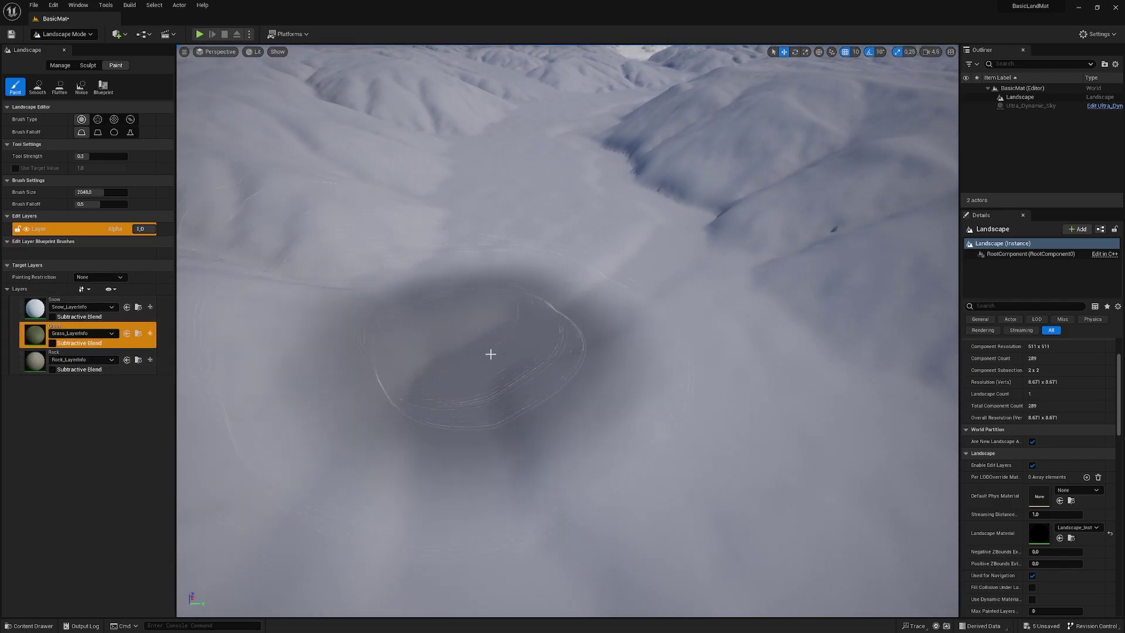
key("w")
right_click_drag(538, 341, 537, 342)
scroll(538, 342, "down", 5)
scroll(538, 341, "down", 2)
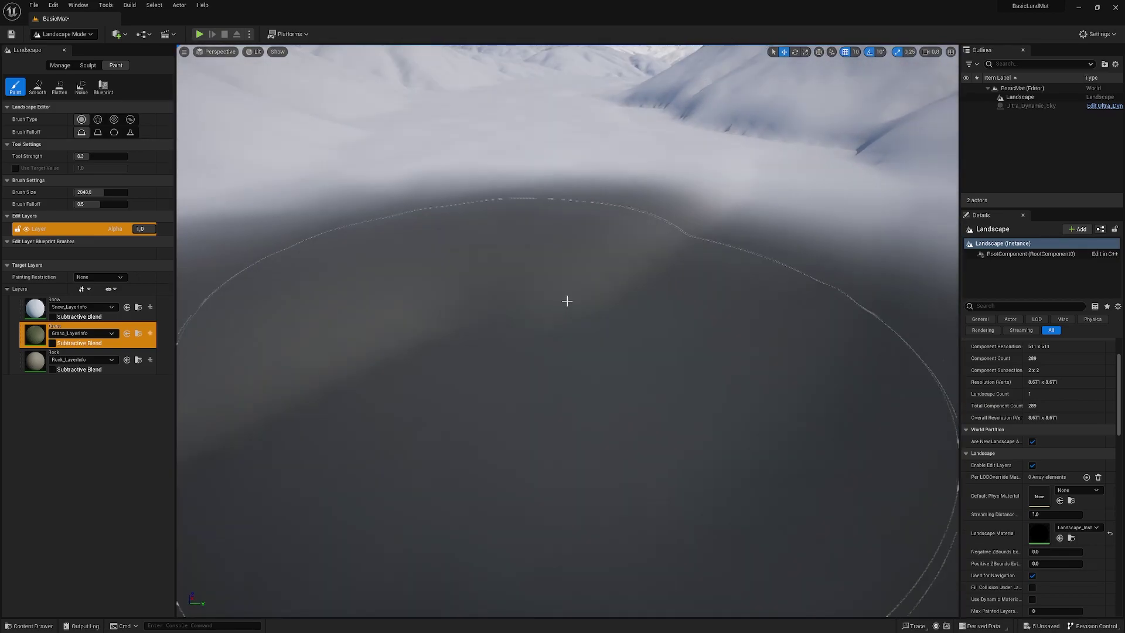
left_click(572, 339)
scroll(575, 338, "up", 3)
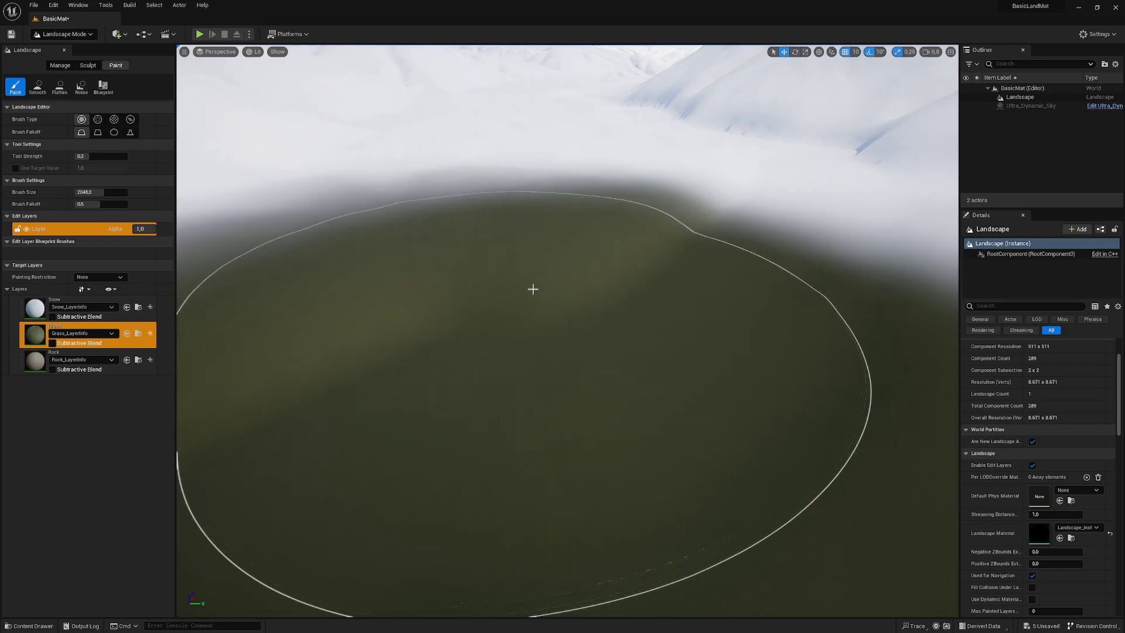
Step: Return to Selection mode, open the Landscape_Inst material instance, and shrink its window to uncover more of the terrain
key("shift+1")
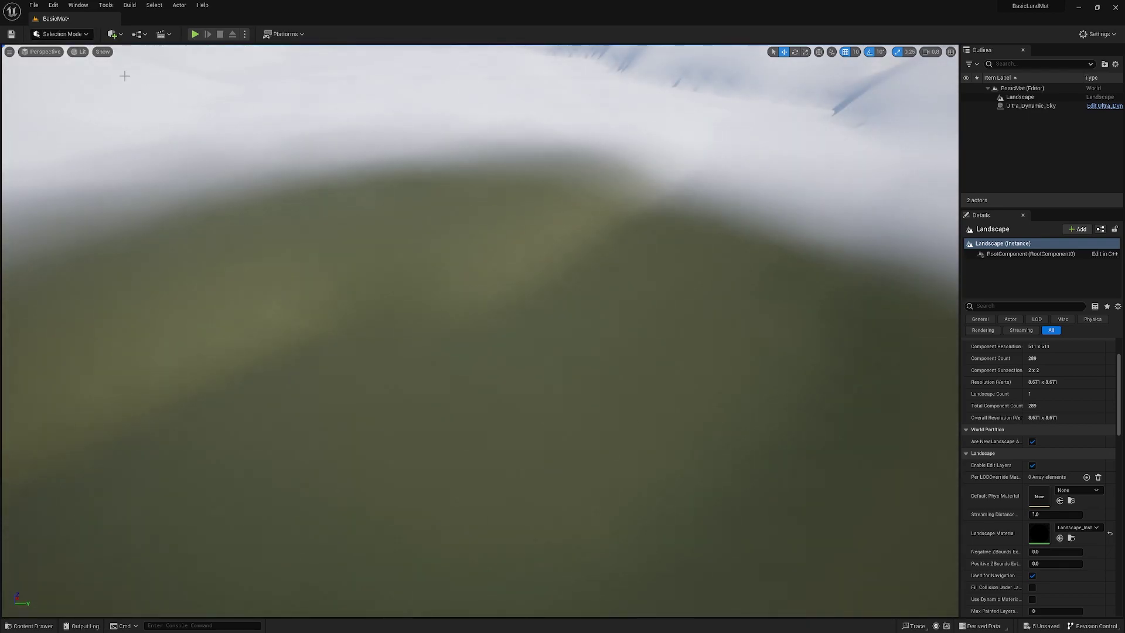
left_click(70, 35)
left_click(83, 48)
key("ctrl+space")
double_click(602, 496)
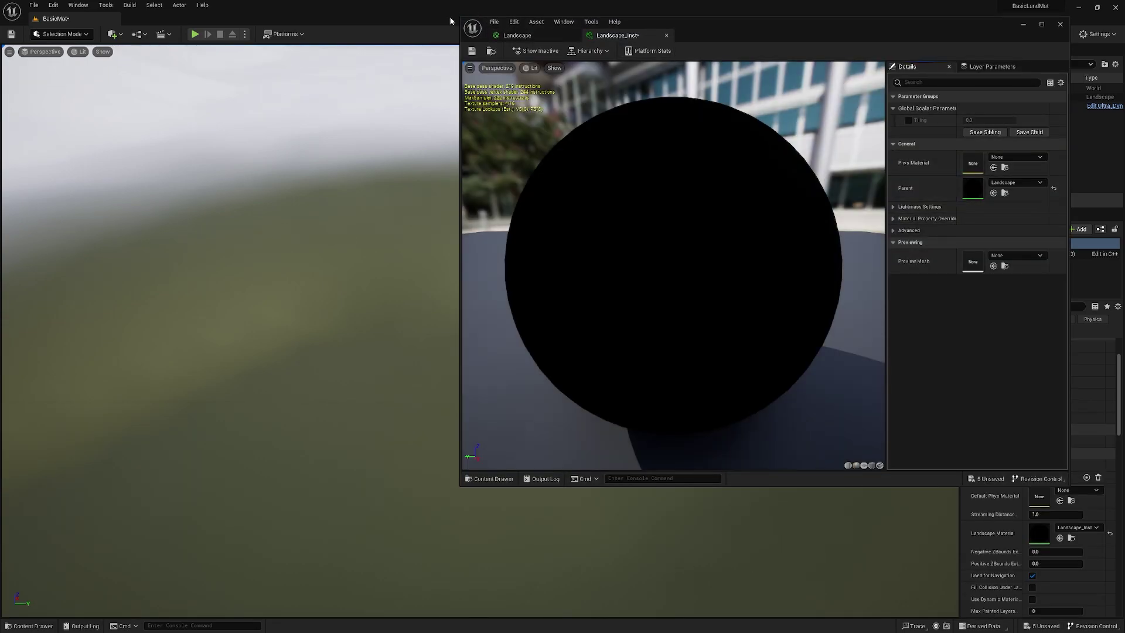
left_click_drag(460, 18, 617, 89)
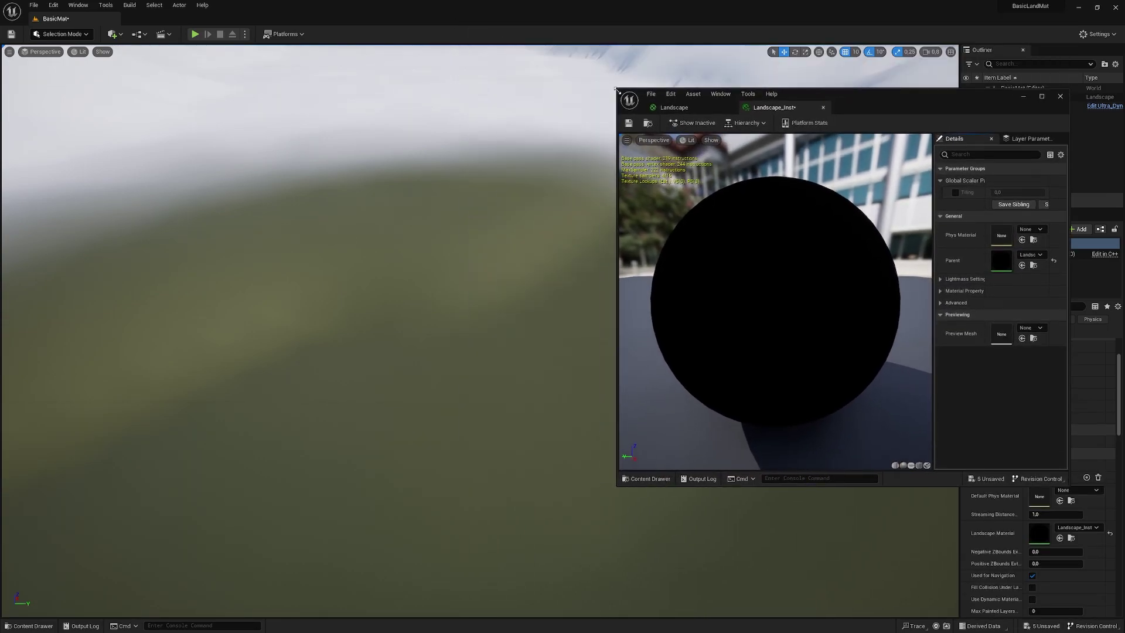
Step: Enable the Tiling parameter override in Landscape_Inst and set it to 1
left_click(955, 193)
left_click(1008, 192)
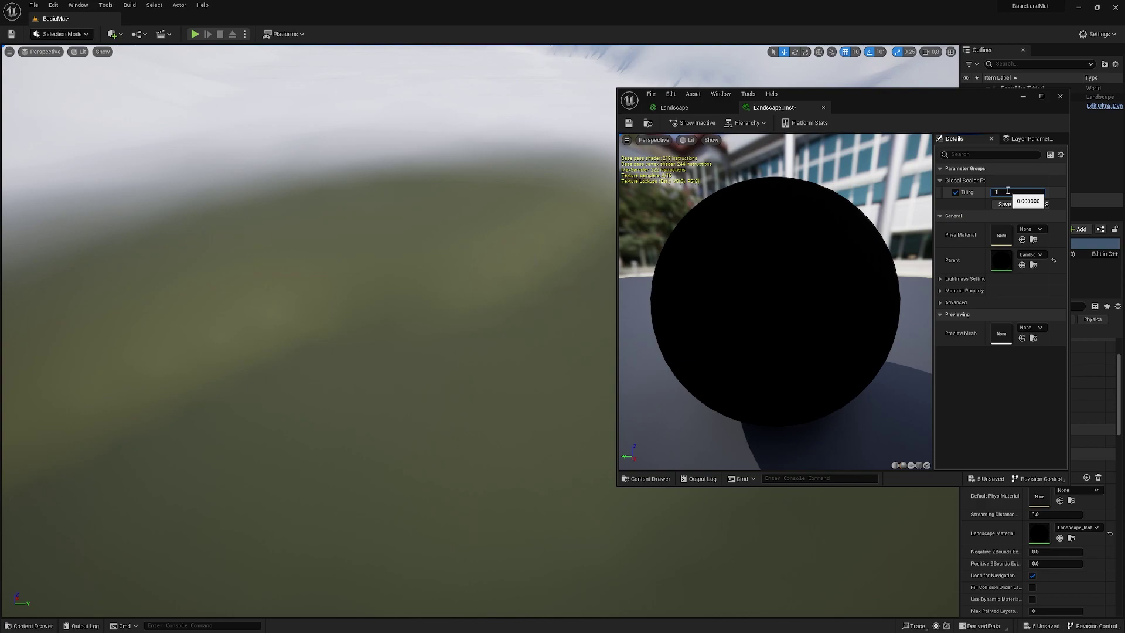
key("Return")
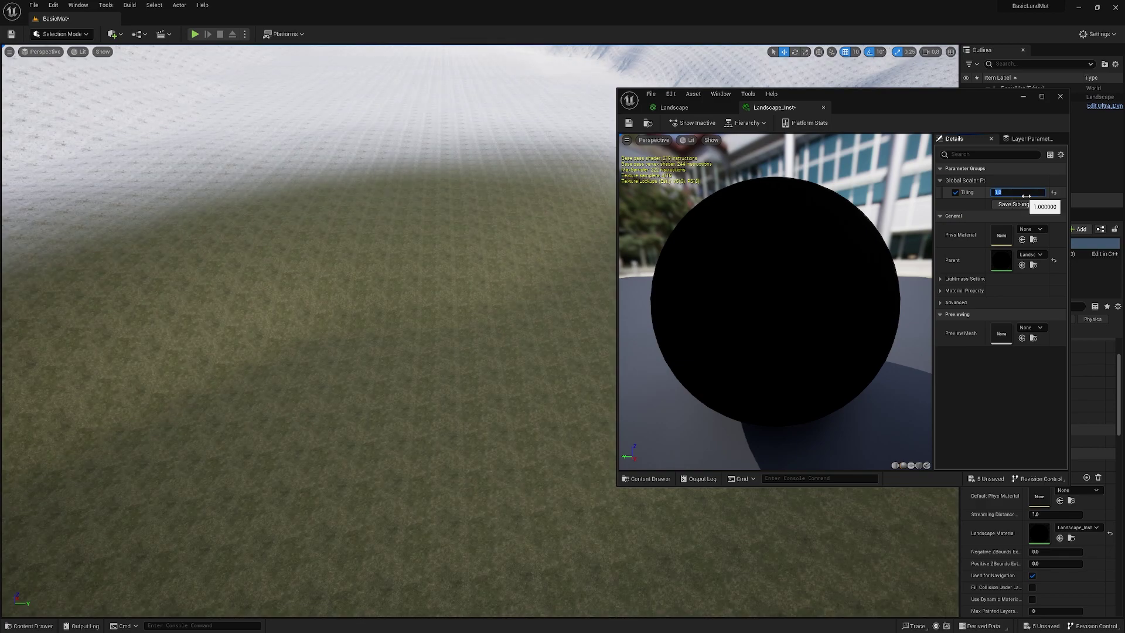
mouse_move(330, 423)
right_mouse_down()
mouse_move(337, 445)
mouse_move(329, 419)
right_mouse_up()
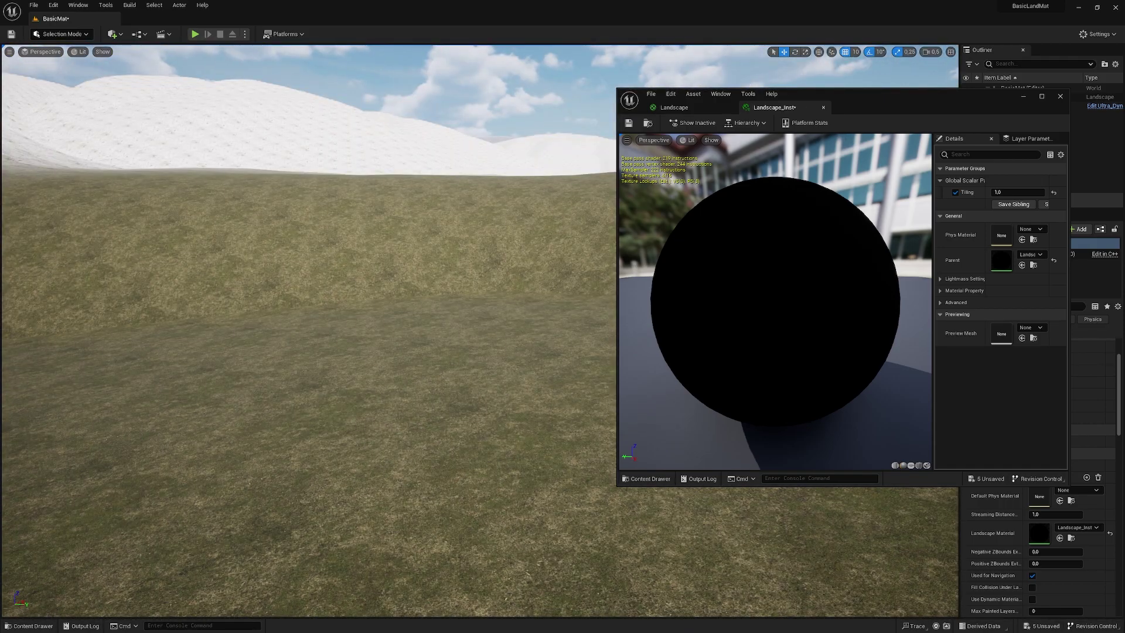
Step: Set the Tiling parameter of Landscape_Inst to 0.25 and check the texture scale on the grass and snow
left_click_drag(864, 104, 858, 103)
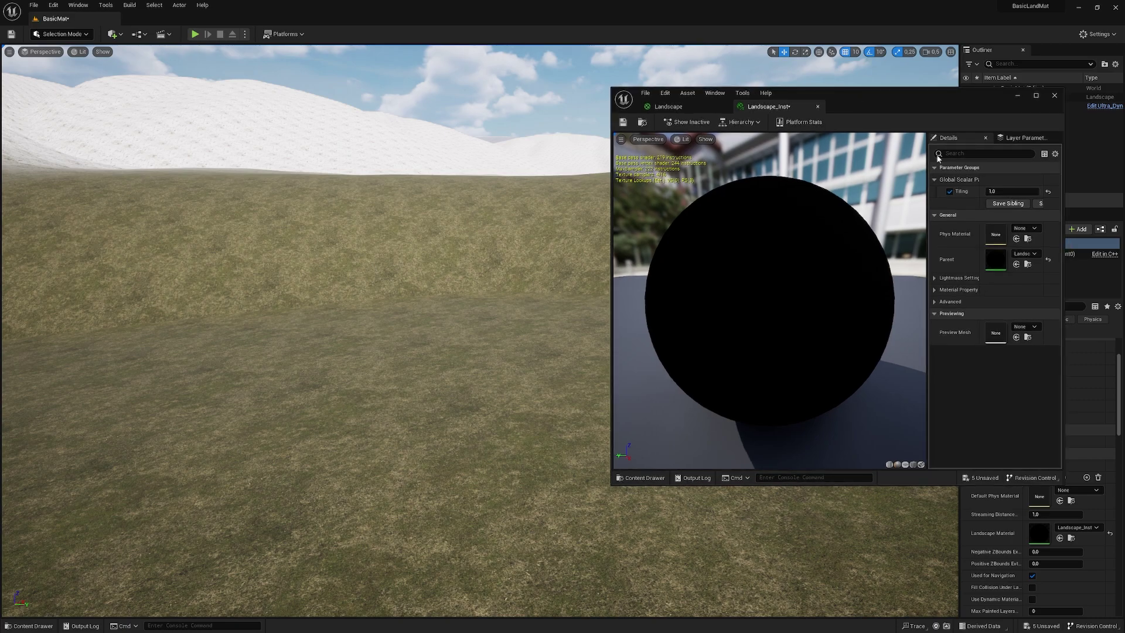
left_click(1007, 188)
type("0.25")
key("Return")
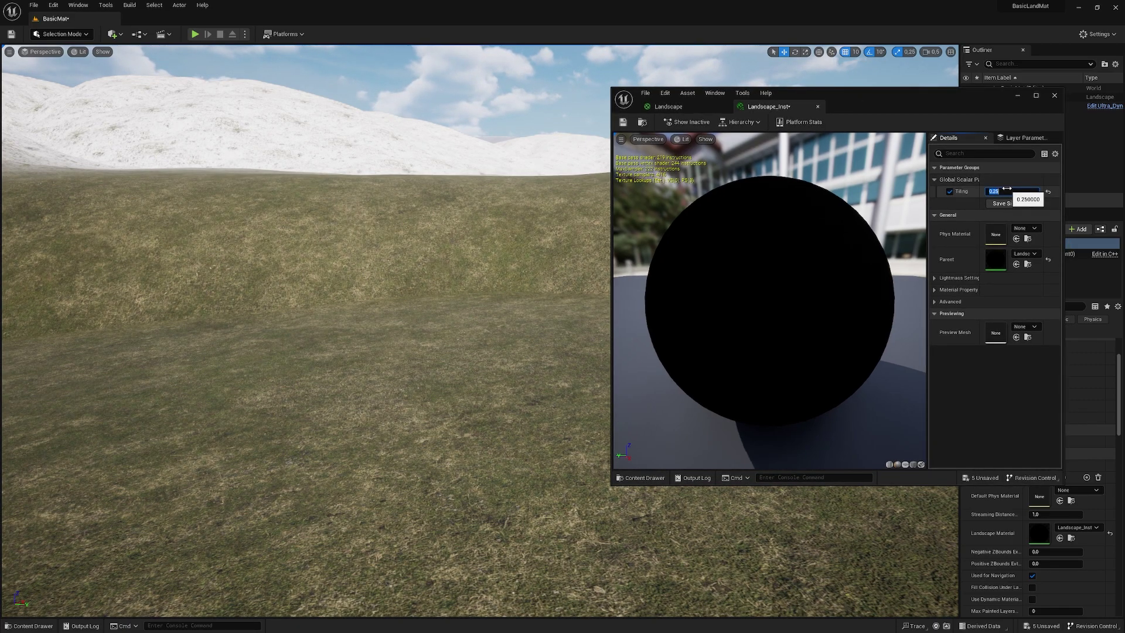
key("w")
right_click_drag(441, 397, 328, 440)
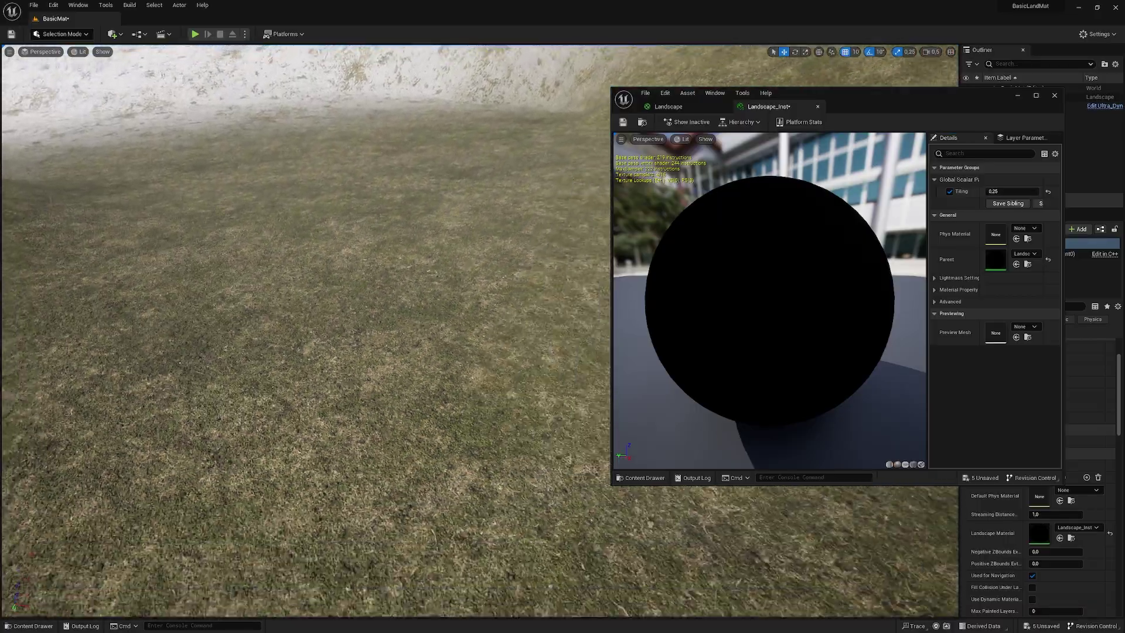
mouse_move(454, 369)
right_mouse_down()
mouse_move(454, 344)
mouse_move(454, 381)
mouse_move(442, 345)
mouse_move(442, 378)
mouse_move(443, 358)
right_mouse_up()
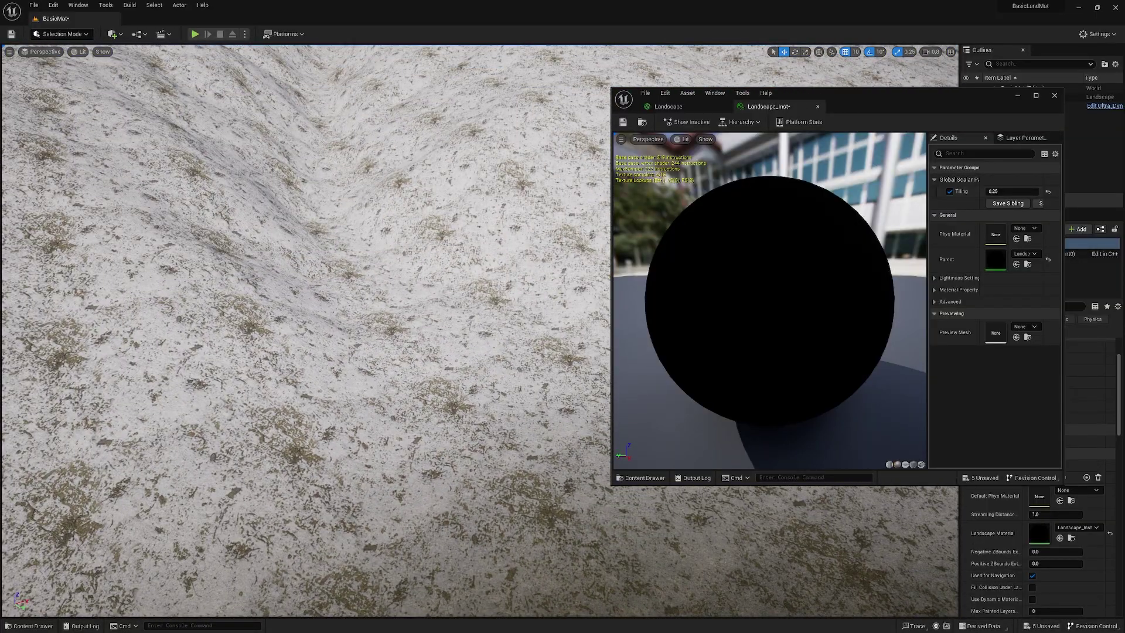
Step: Switch to Landscape mode, select the Rock layer for painting, and reduce the brush size to about 968
key("shift+2")
right_click(505, 317)
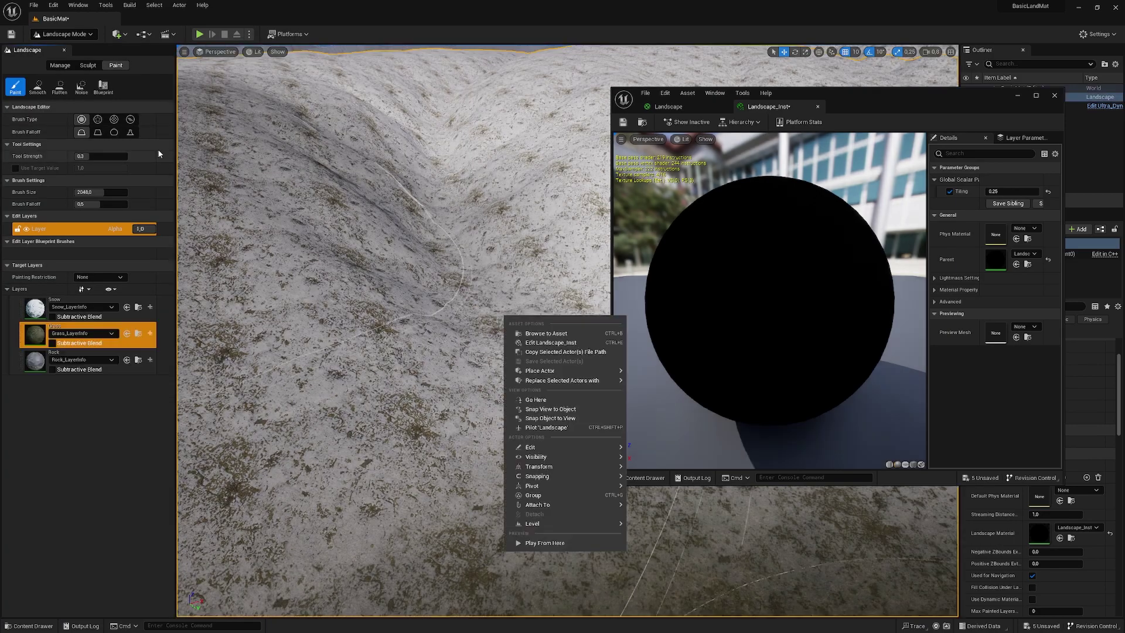
left_click(82, 352)
key("s")
right_click_drag(392, 331, 405, 327)
scroll(391, 331, "up", 2)
left_click_drag(108, 193, 100, 193)
mouse_move(355, 268)
right_mouse_down()
mouse_move(356, 225)
mouse_move(367, 307)
right_mouse_up()
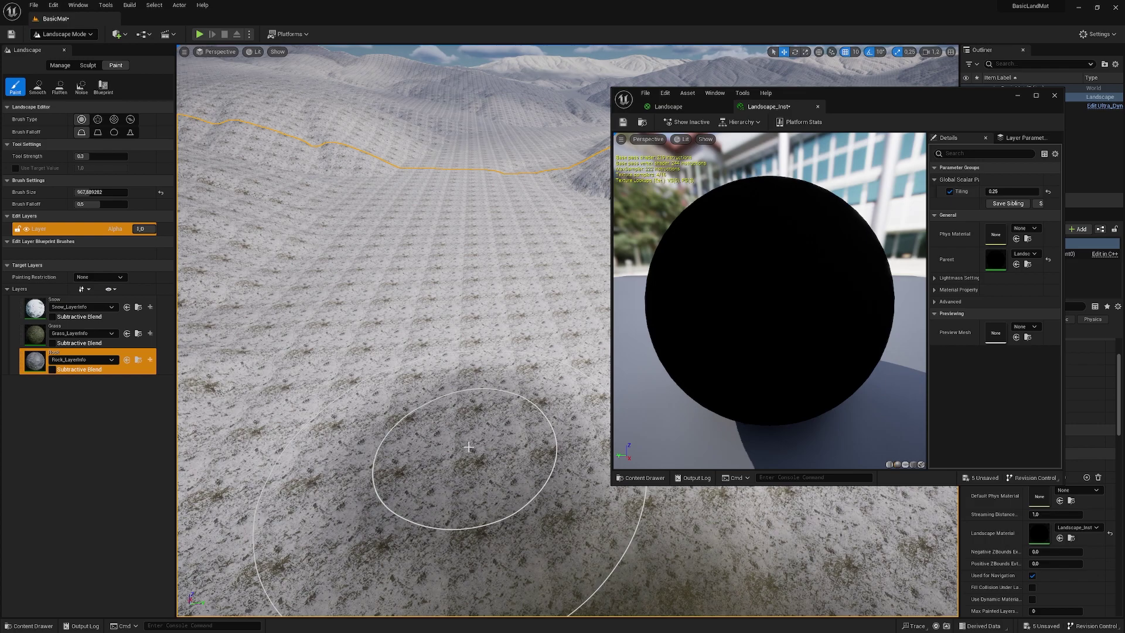
Step: Paint a patch of the Rock layer across the border between the grass and the snow
right_click_drag(469, 448, 479, 407)
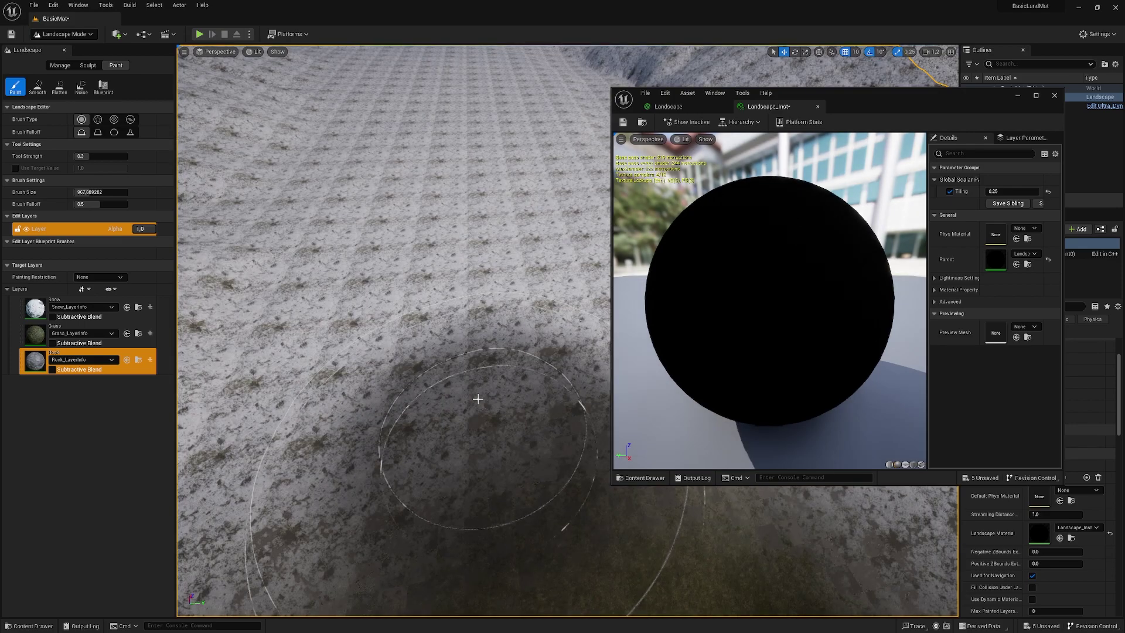
mouse_move(484, 423)
left_mouse_down()
mouse_move(460, 344)
mouse_move(475, 354)
left_mouse_up()
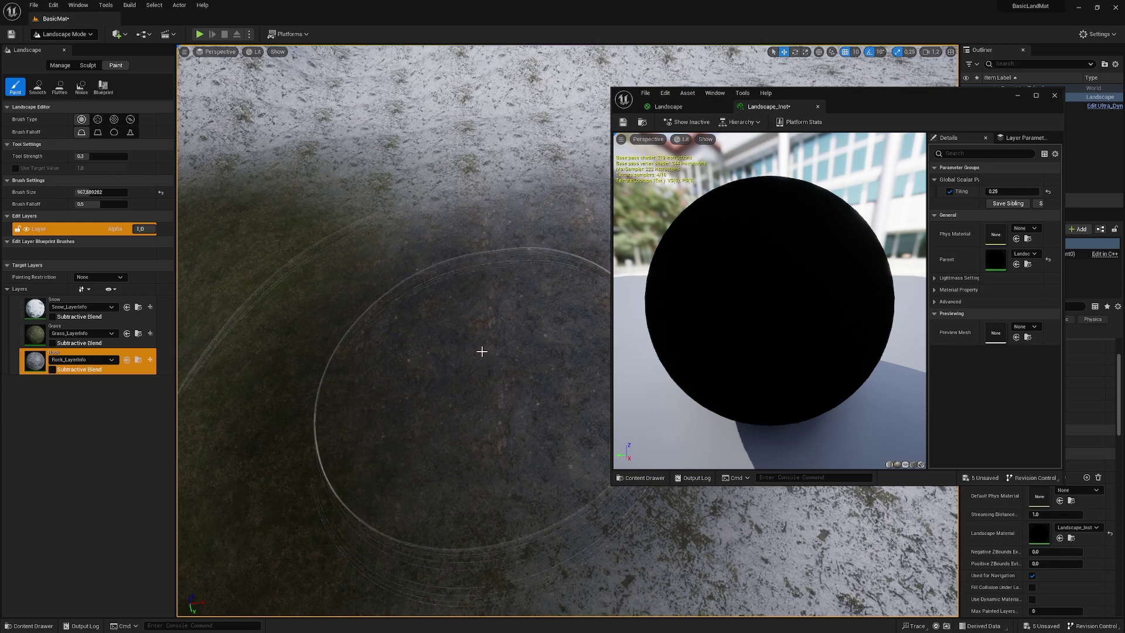
left_click_drag(482, 352, 441, 286)
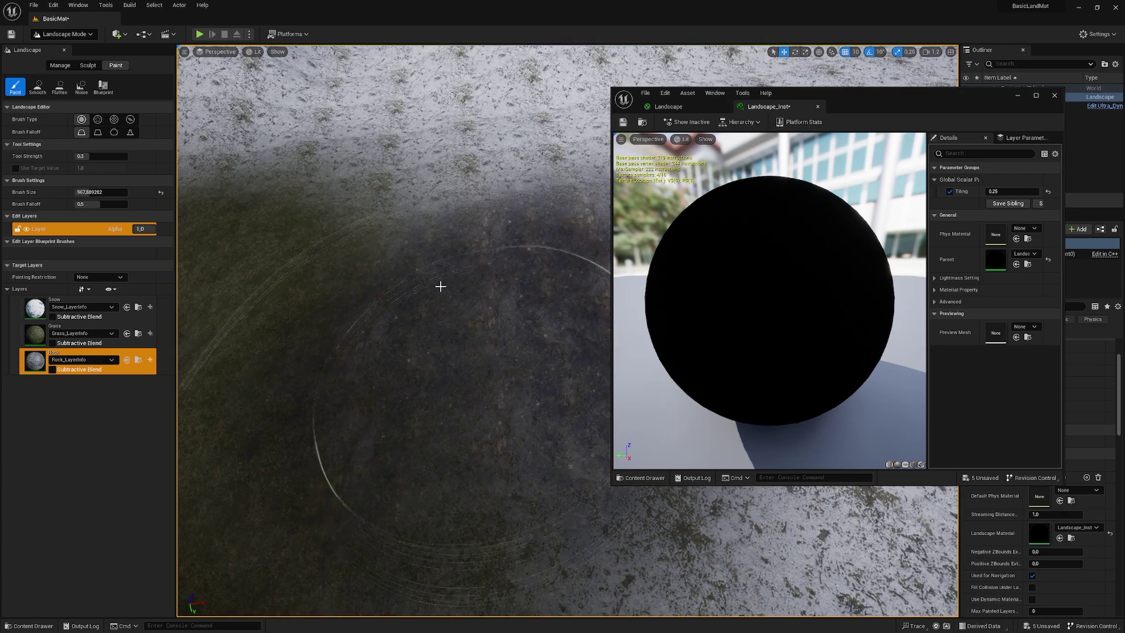
mouse_move(420, 221)
left_mouse_down()
mouse_move(460, 166)
mouse_move(429, 179)
left_mouse_up()
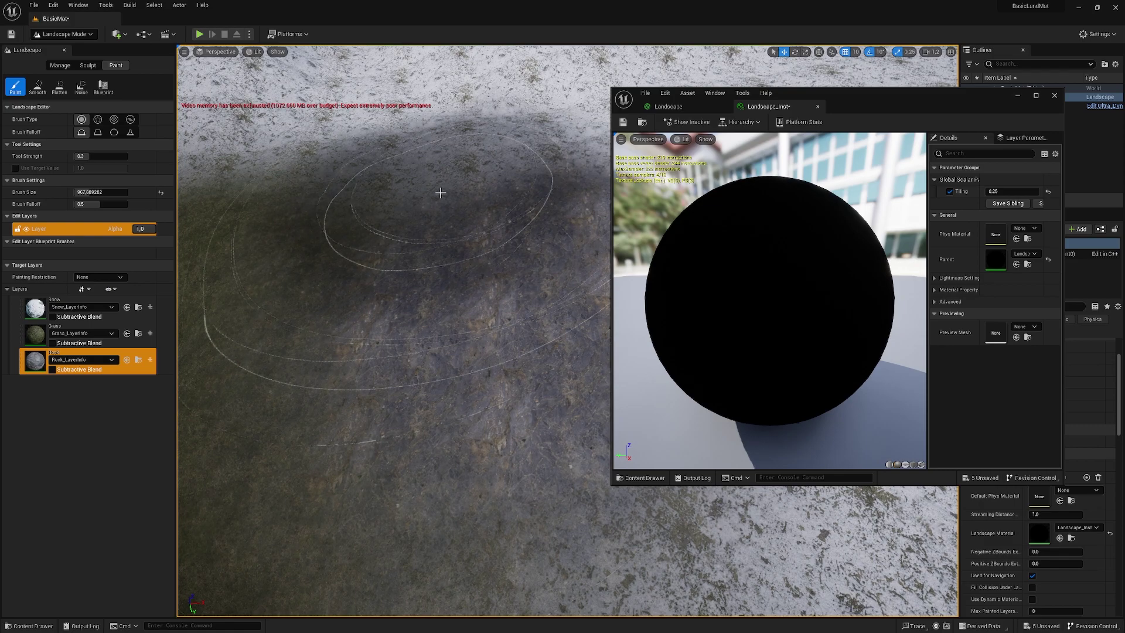
right_click_drag(440, 192, 504, 200)
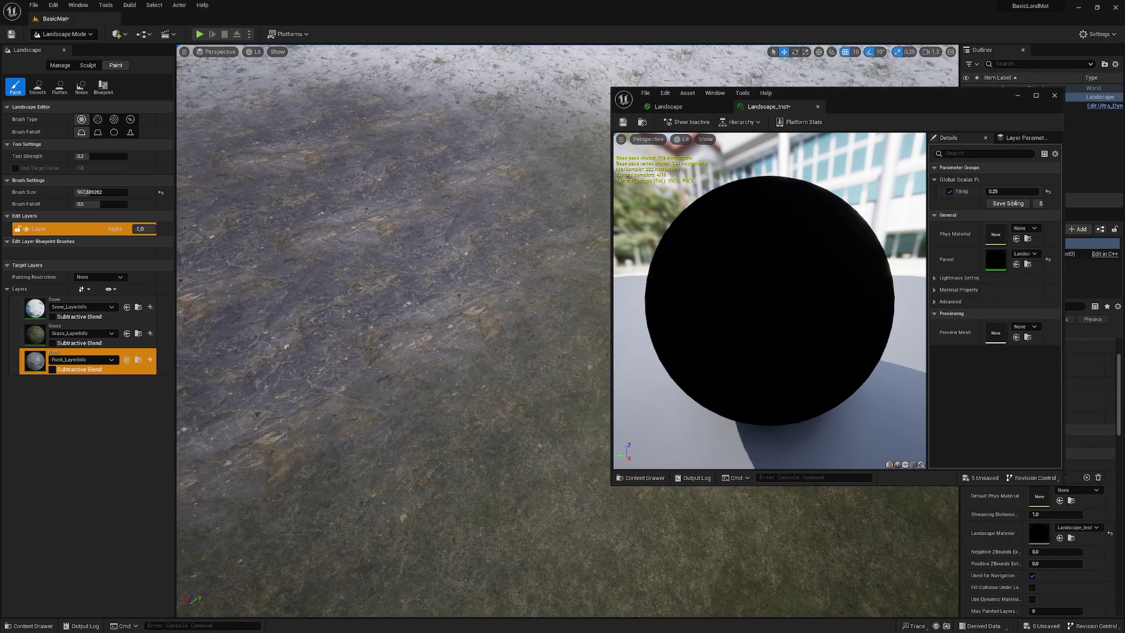
right_click_drag(441, 234, 403, 320)
mouse_move(387, 328)
left_mouse_down()
mouse_move(364, 220)
mouse_move(379, 264)
mouse_move(329, 252)
left_mouse_up()
Step: Set the brush falloff to 0.18 and paint the Grass layer beside the rock patch
left_click_drag(101, 204, 87, 205)
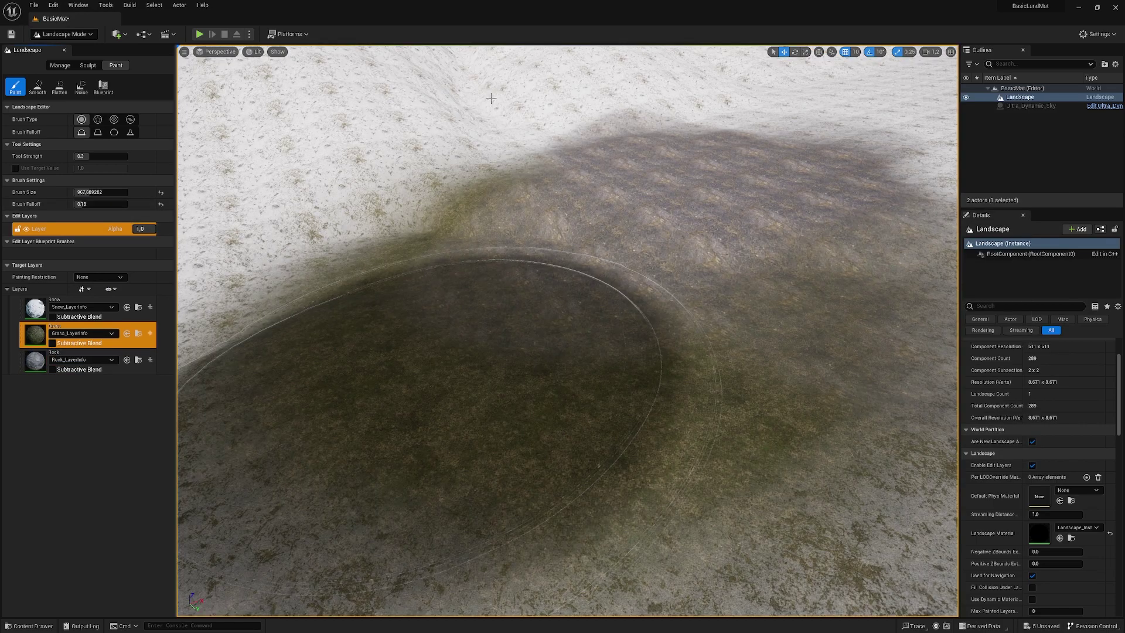
mouse_move(491, 99)
left_mouse_down()
mouse_move(719, 80)
mouse_move(604, 92)
left_mouse_up()
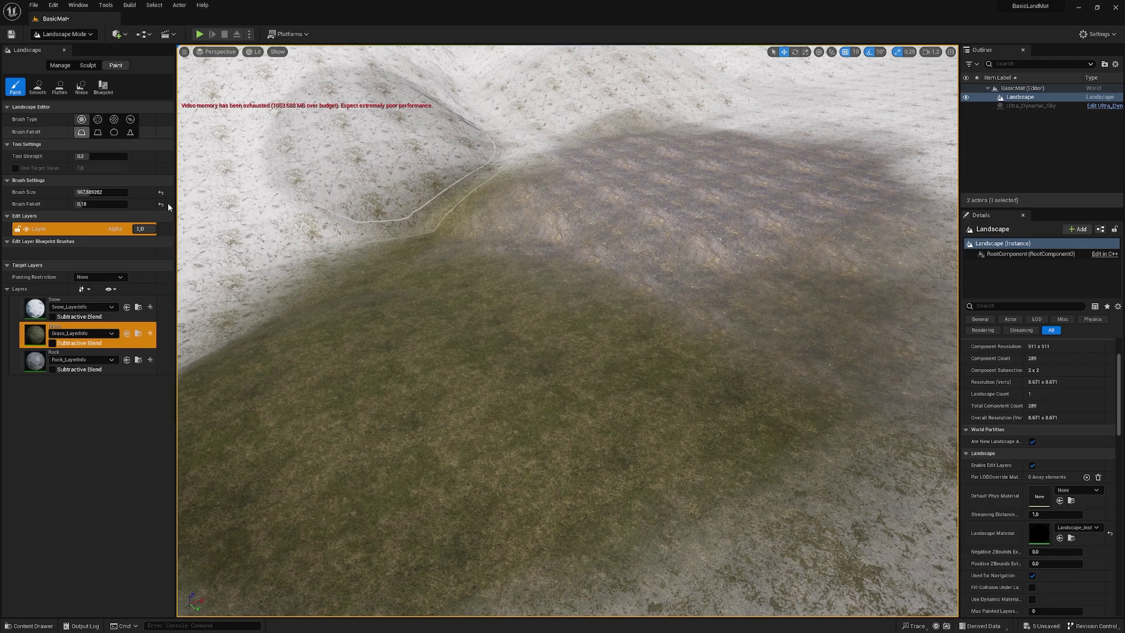
Step: Return to Selection mode and examine how the painted Grass and Rock patches blend into the snow
key("shift+1")
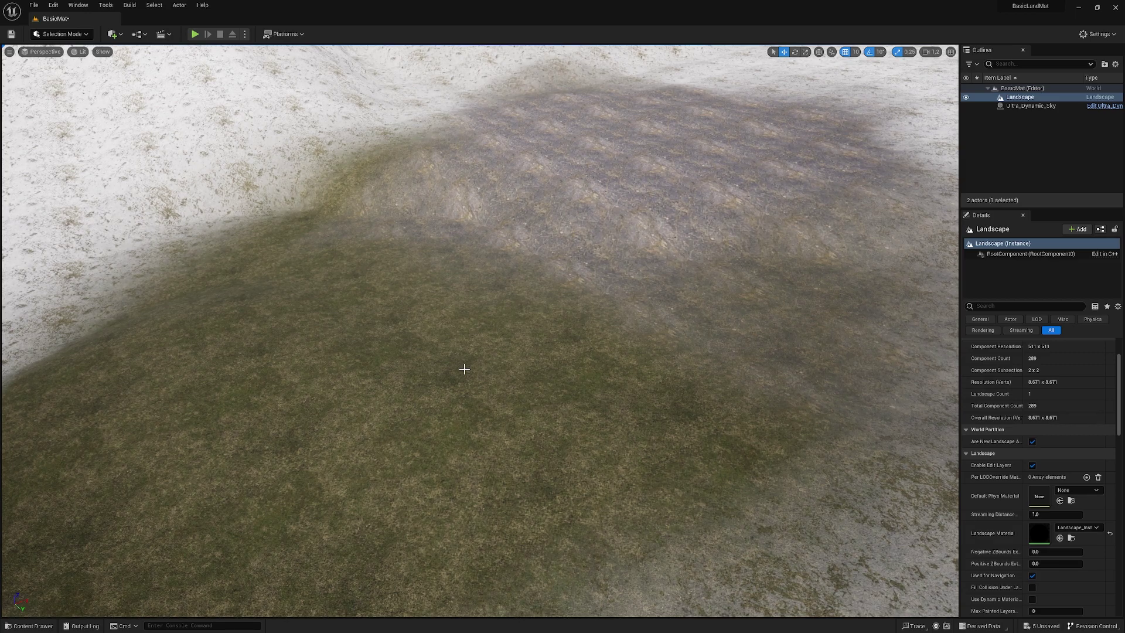
right_click_drag(464, 370, 529, 340)
key("w")
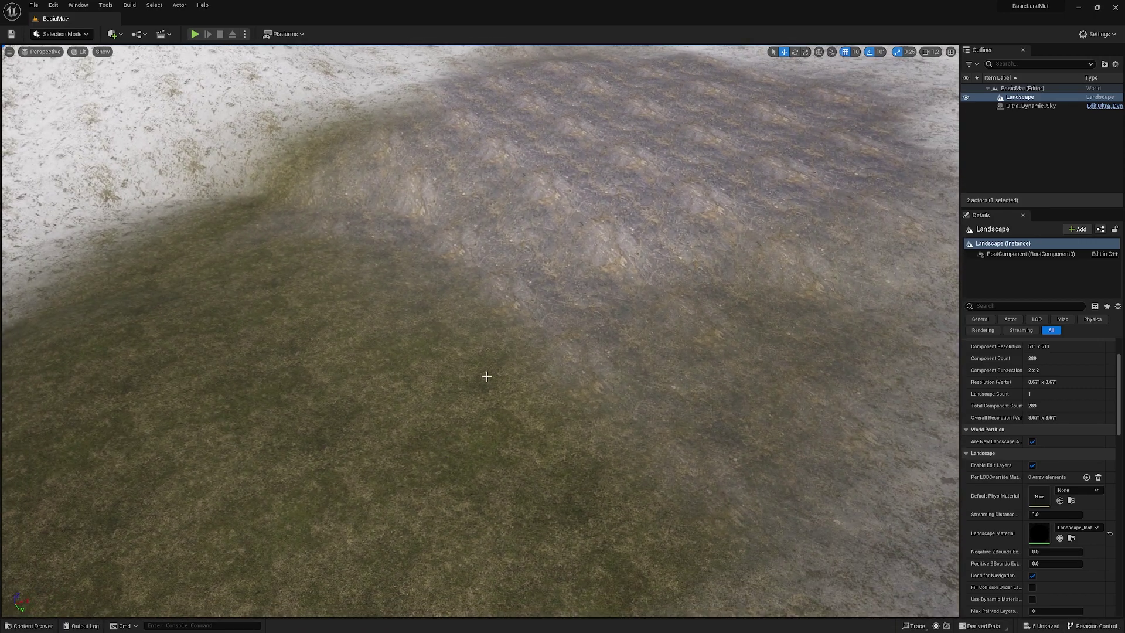
mouse_move(486, 376)
right_mouse_down()
mouse_move(486, 358)
mouse_move(486, 377)
right_mouse_up()
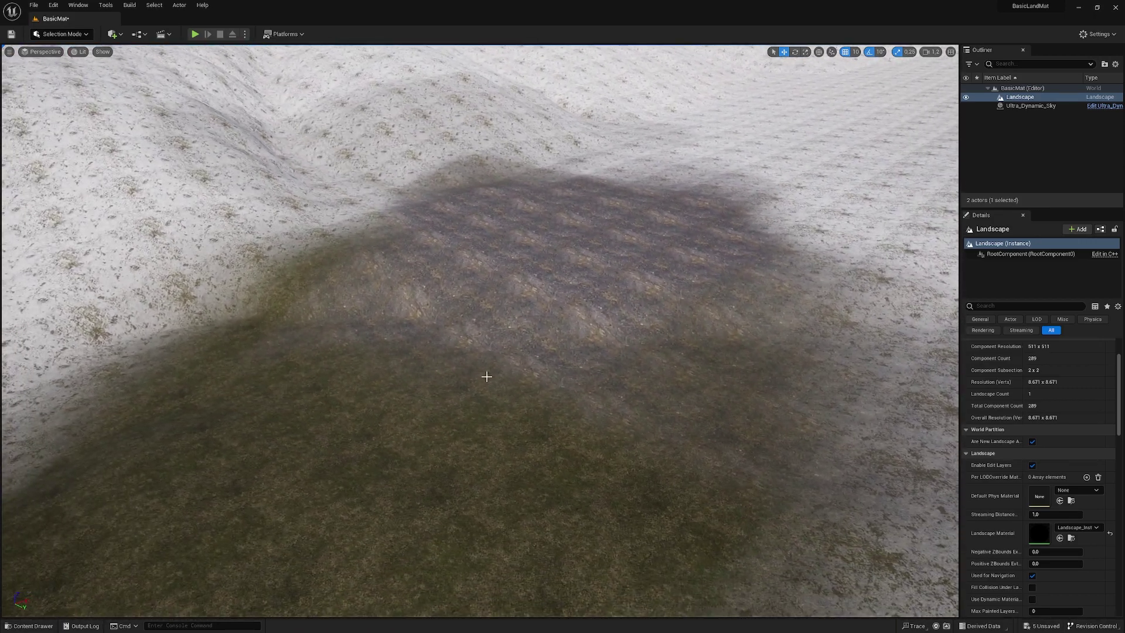